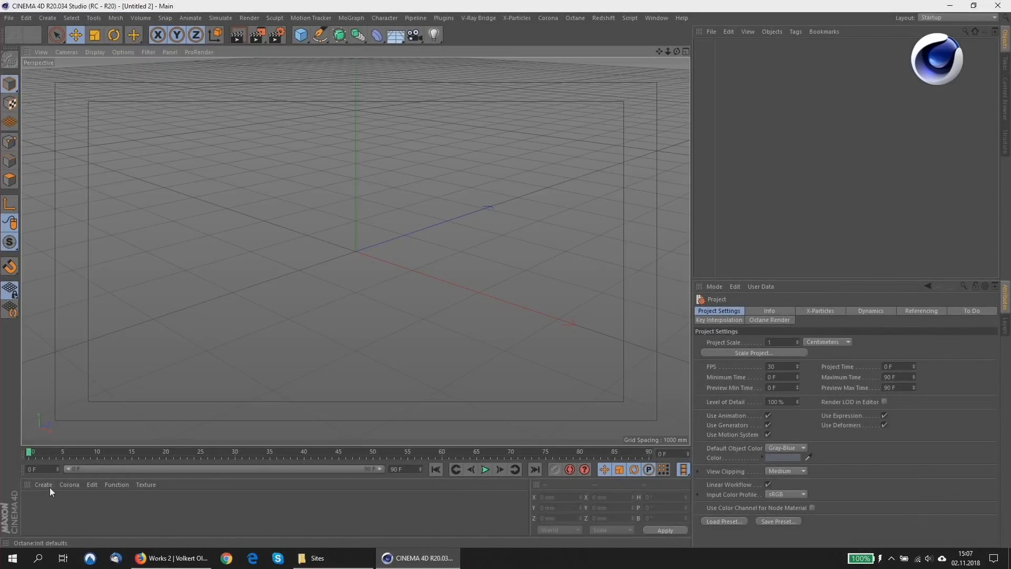
Create a new Octane Material and open it for editing.
left_click(48, 485)
mouse_move(97, 341)
mouse_move(198, 345)
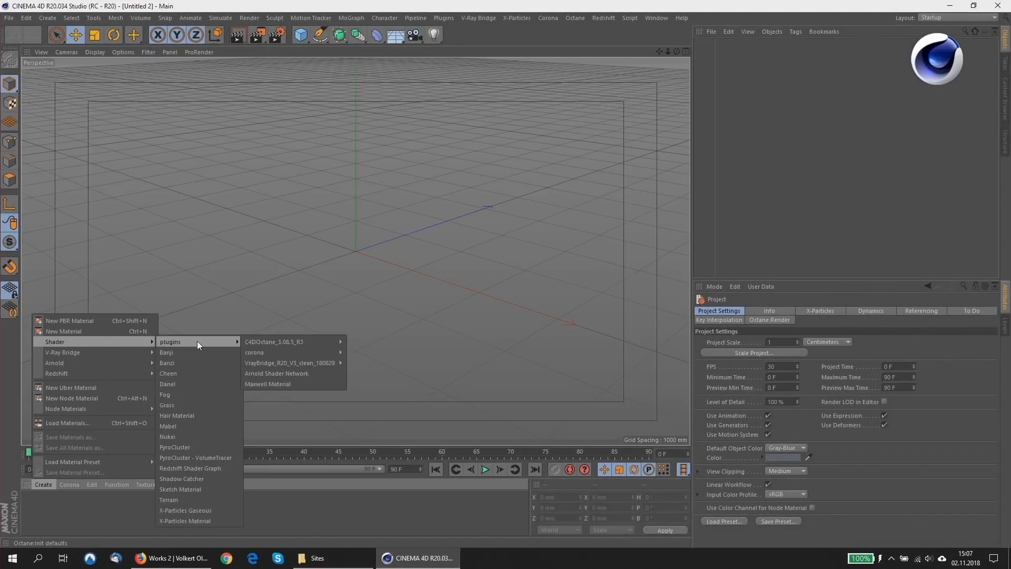
mouse_move(268, 343)
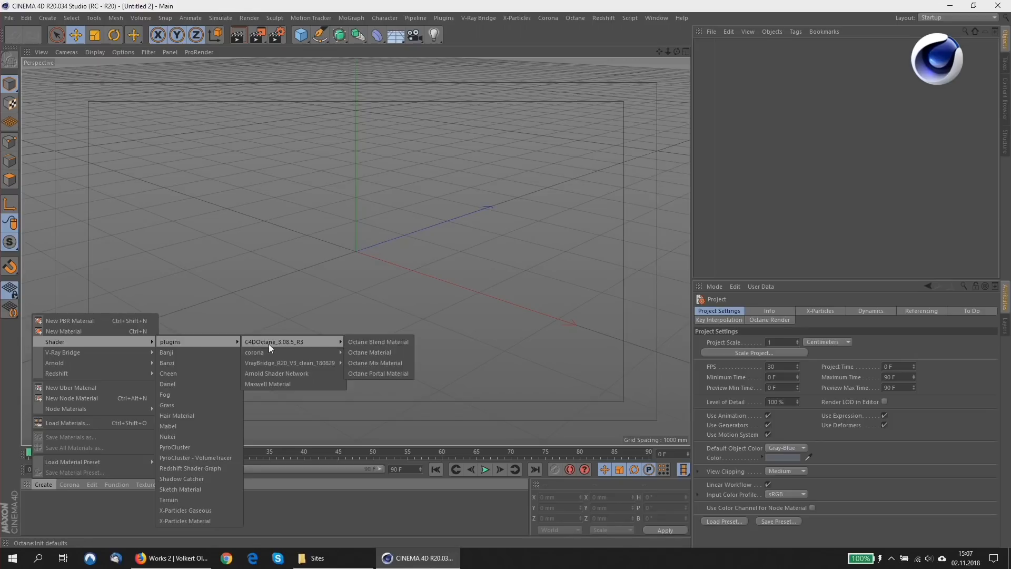
left_click(378, 351)
double_click(43, 506)
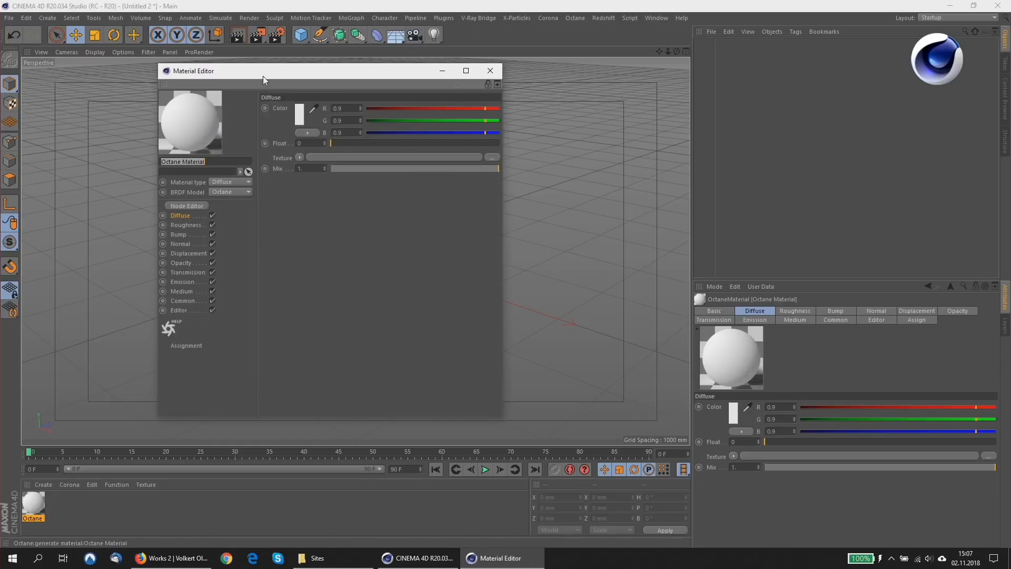
Set the Octane material's diffuse colour to RGB 0.8, 0.8, 0.8.
left_click(340, 108)
type("0.8")
key("Tab")
type("0.8")
key("Tab")
type("0.8")
key("Return")
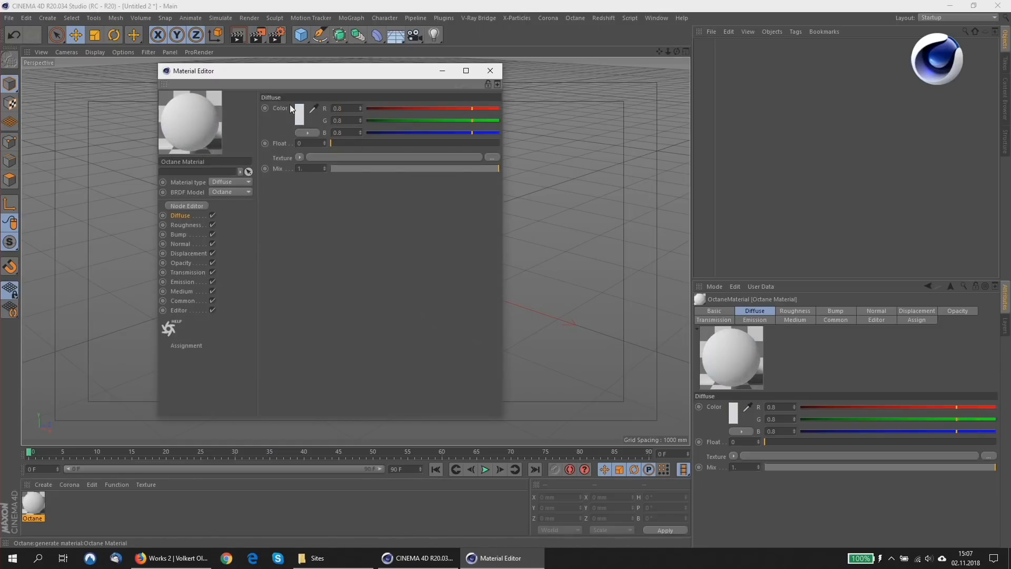
Check the diffuse colour's HSV brightness in the Color Picker and close it without changing anything.
left_click(302, 113)
left_click_drag(295, 75, 611, 83)
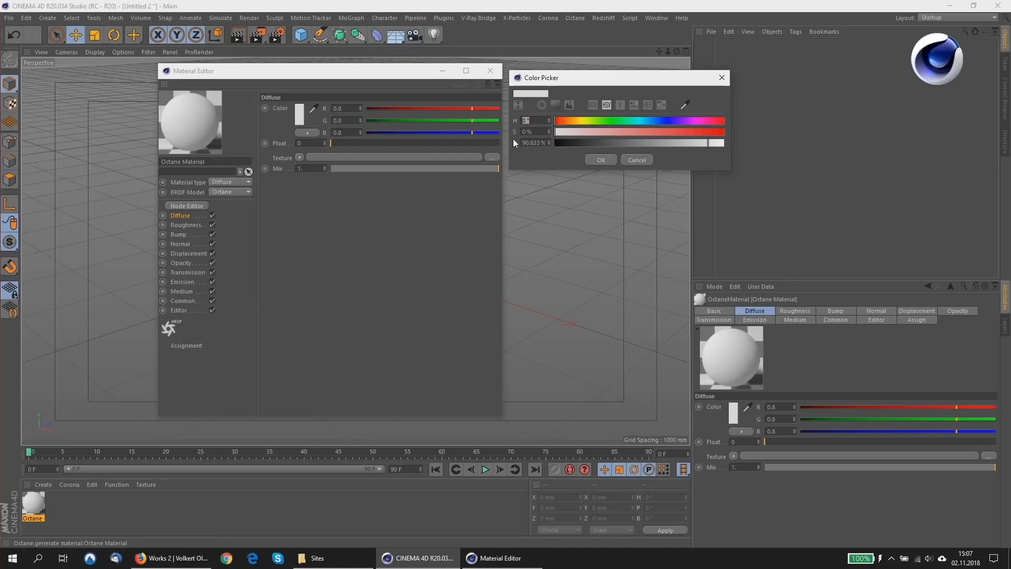
left_click(529, 143)
left_click_drag(534, 143, 518, 143)
left_click(536, 143)
left_click(624, 160)
Set the HSV brightness of the material's diffuse colour to 80%.
left_click(299, 115)
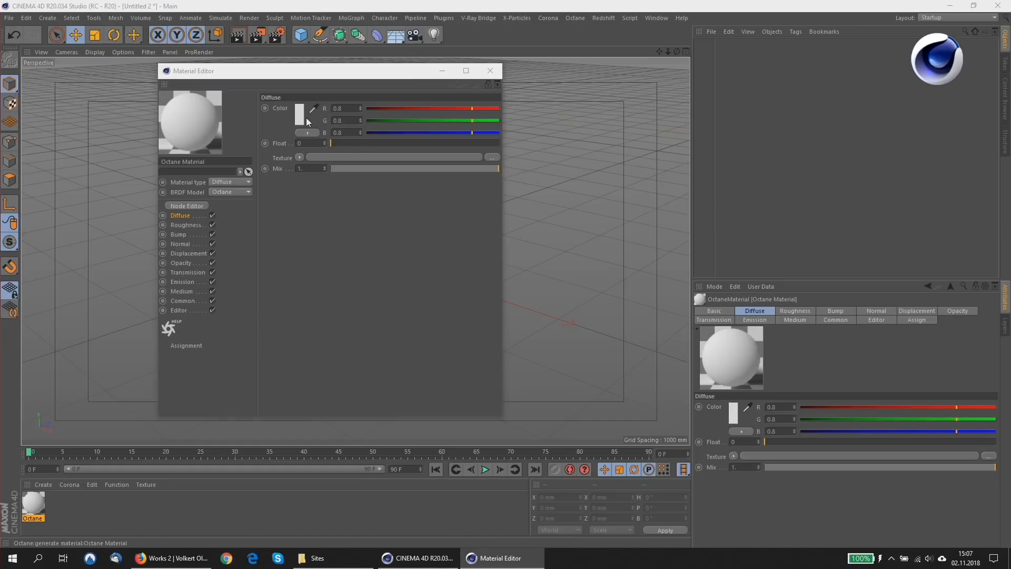
double_click(211, 138)
type("80")
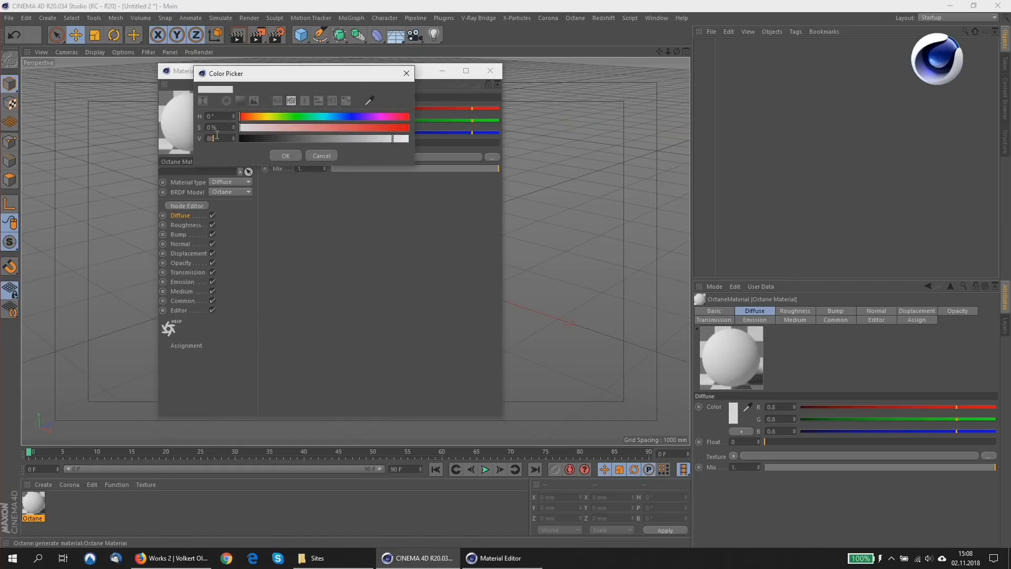
key("Return")
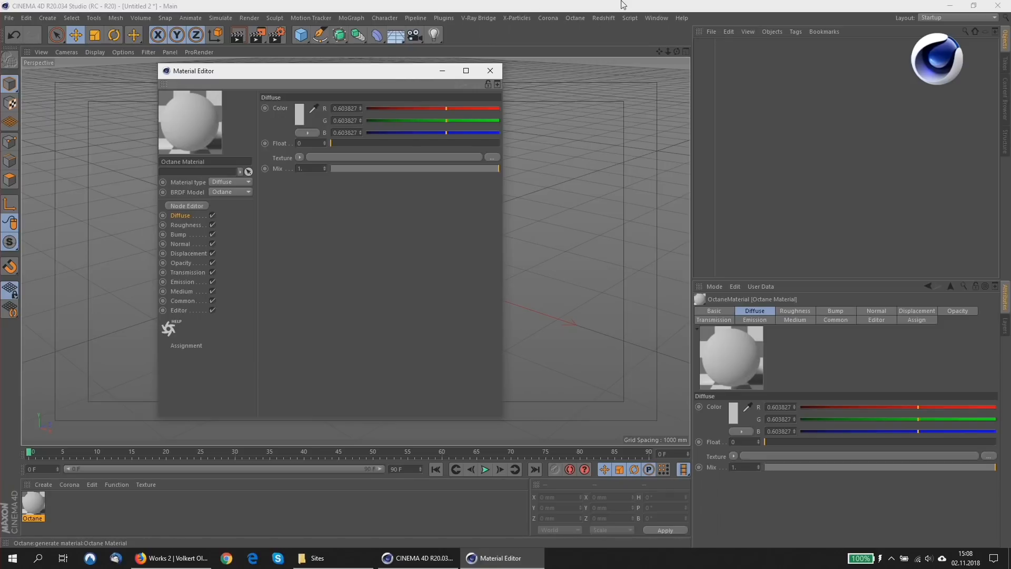
Put the Material Editor away and open the recent scene 01_Cogwheel_Modeling.c4d.
left_click(442, 71)
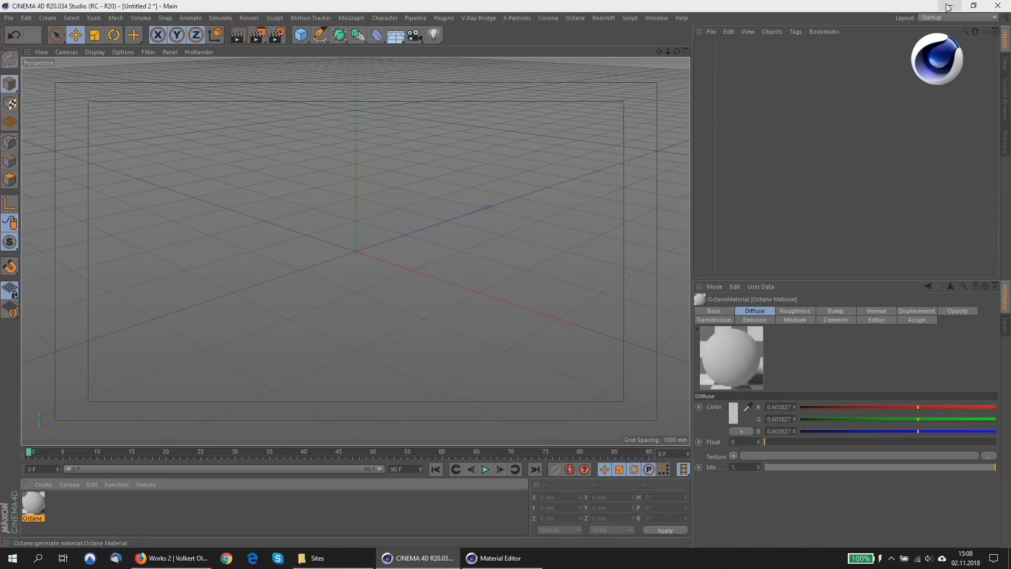
left_click(951, 6)
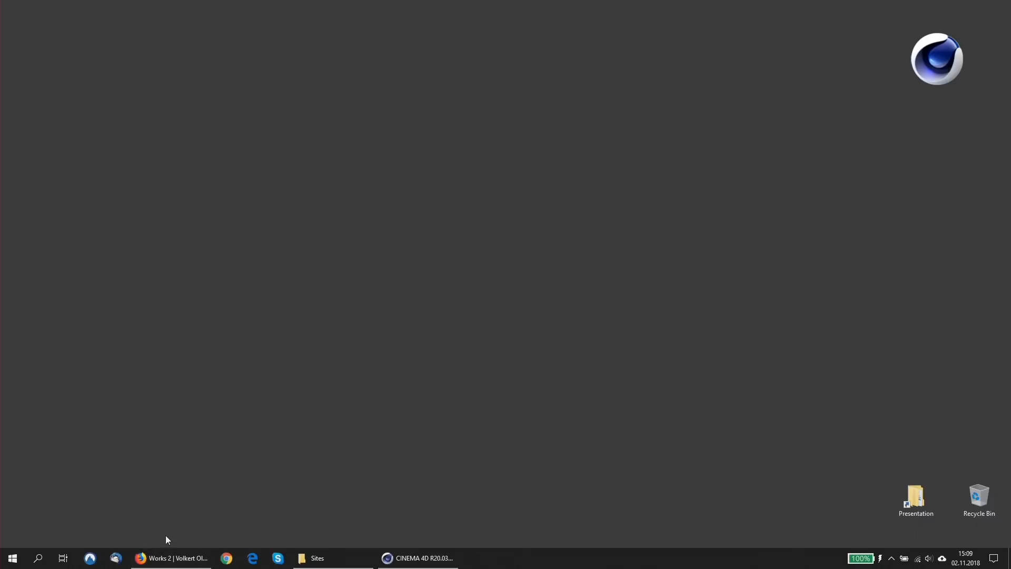
left_click(417, 563)
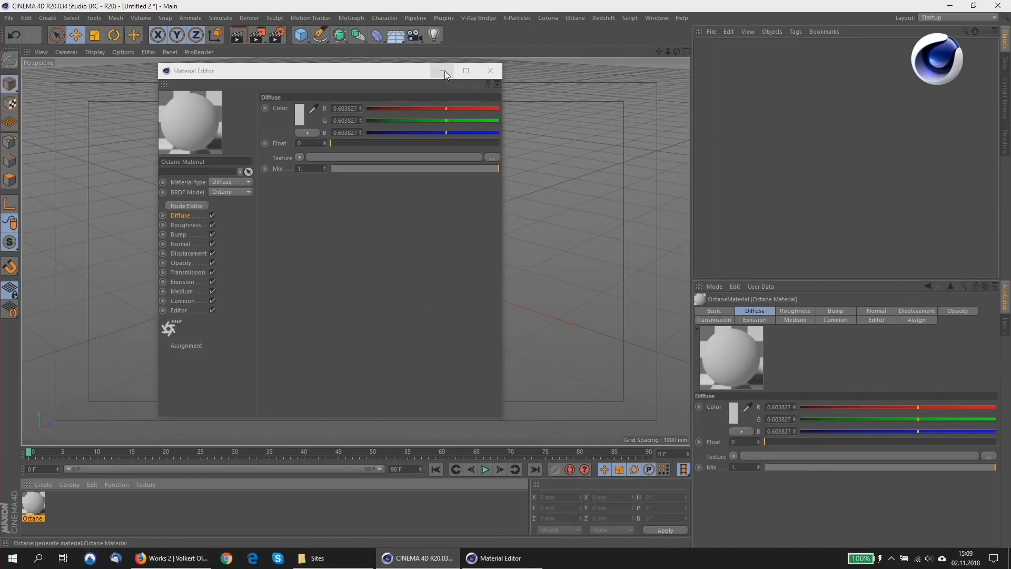
left_click(497, 69)
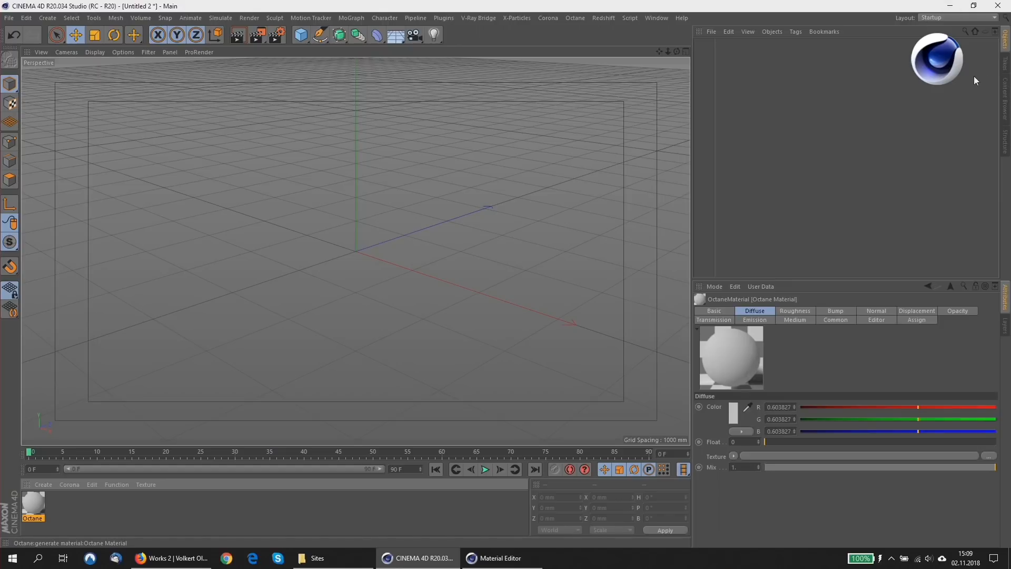
left_click(9, 18)
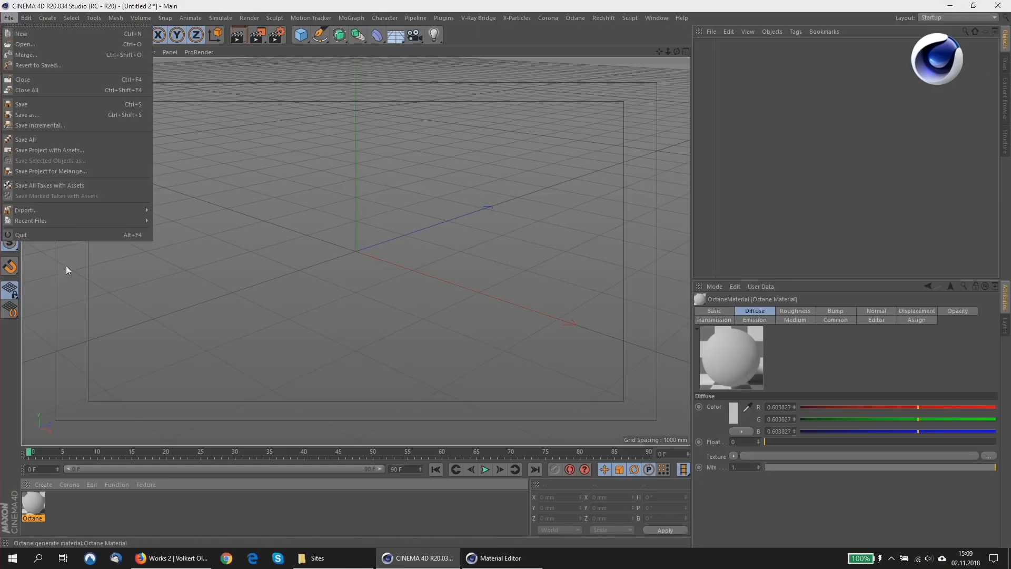
mouse_move(78, 221)
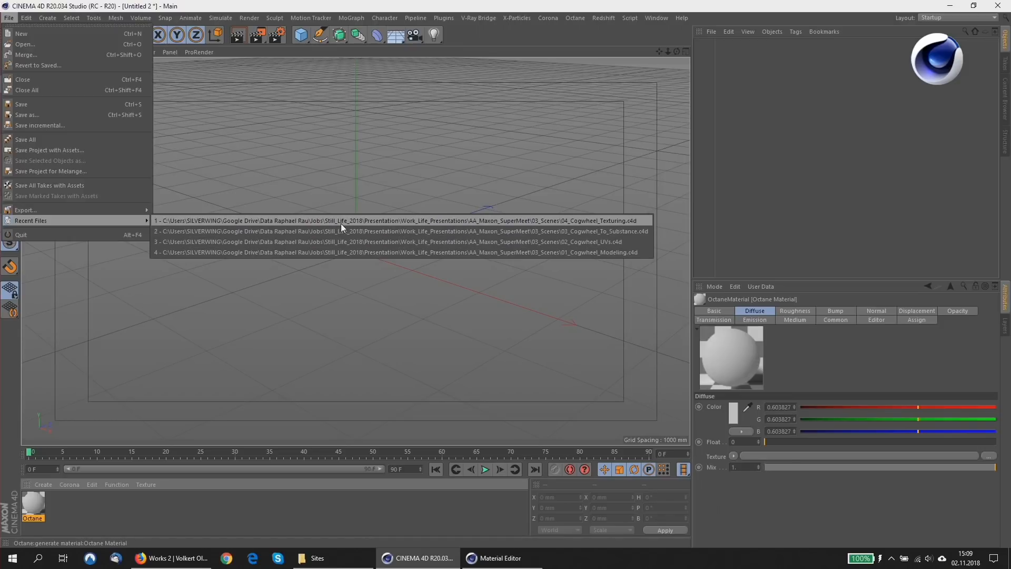
left_click(349, 251)
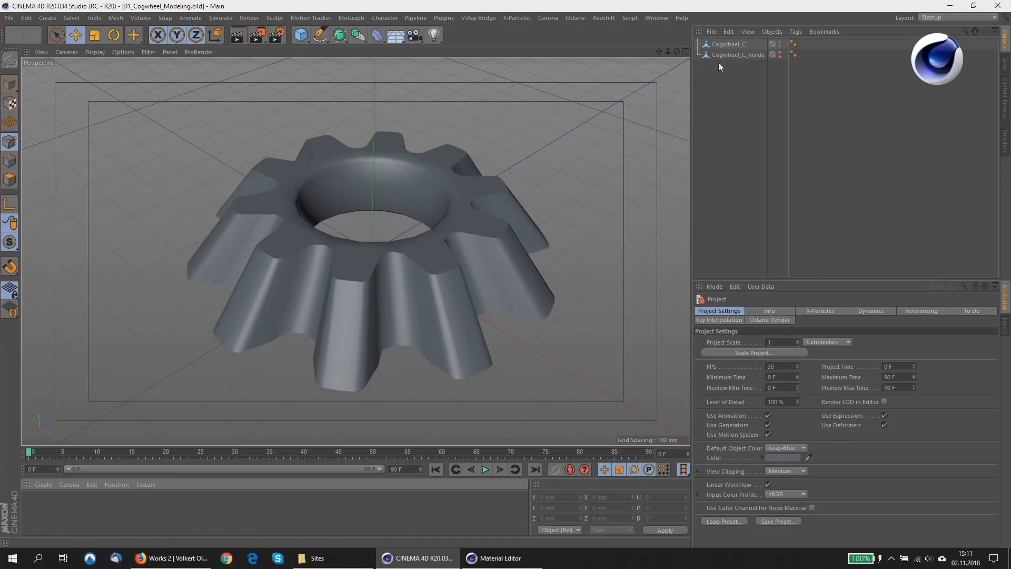
Loop-select the two edge loops around the upper rim of Cogwheel_C's hole together with the toothed outline of its top face.
left_click(729, 44)
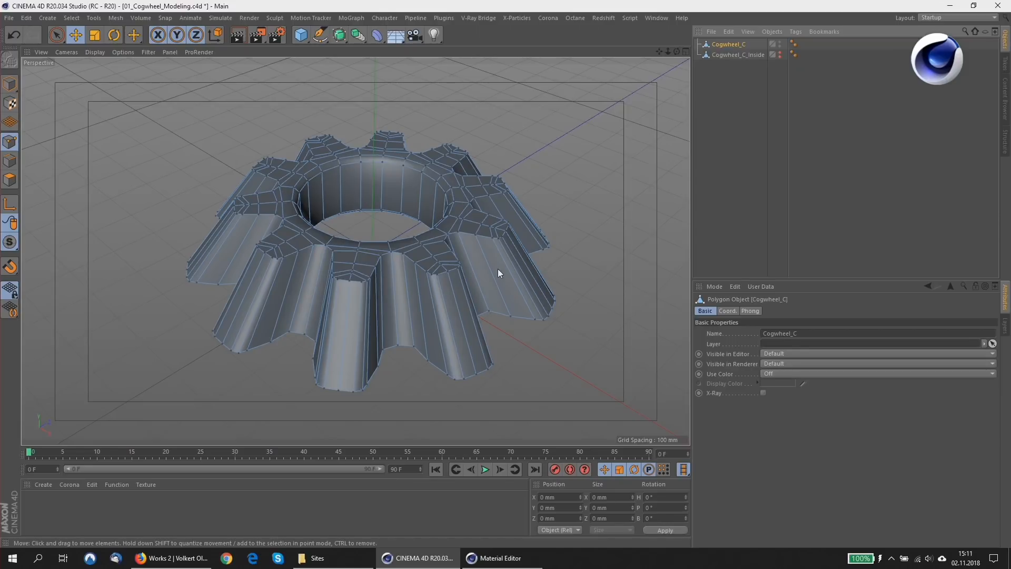
scroll(358, 270, "up", 5)
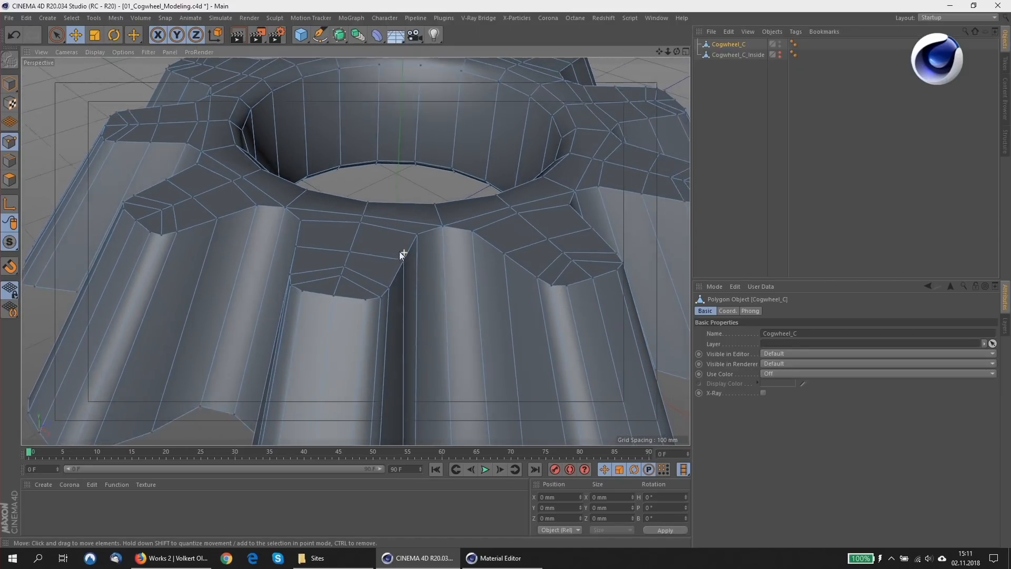
middle_click_drag(440, 212, 437, 235, "alt")
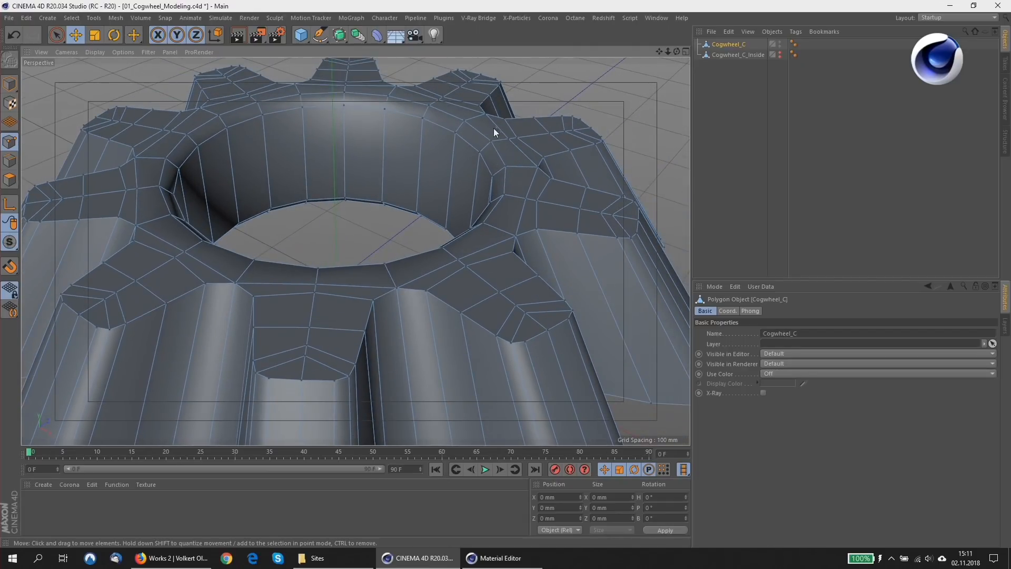
left_click(10, 161)
left_click(438, 132)
double_click(439, 132)
left_click_drag(460, 131, 492, 195, "alt")
right_click(491, 195)
left_click(519, 245)
left_click(512, 234, "shift")
mouse_move(467, 257)
left_mouse_down("alt")
mouse_move(451, 248)
mouse_move(463, 253)
left_mouse_up("alt")
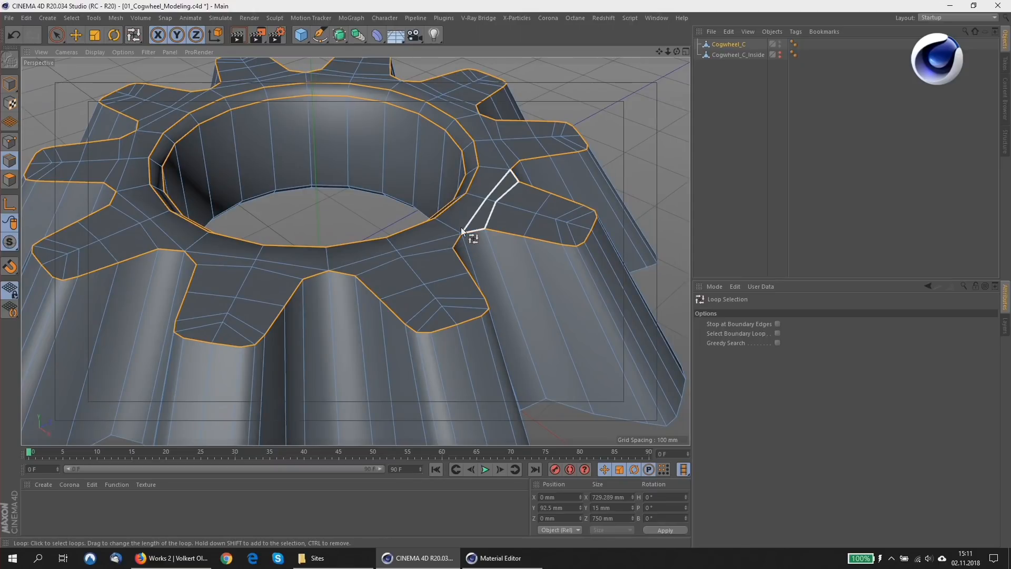
Bevel the selected edge loops in Solid mode with a fixed offset of 10 mm.
key("m")
key("s")
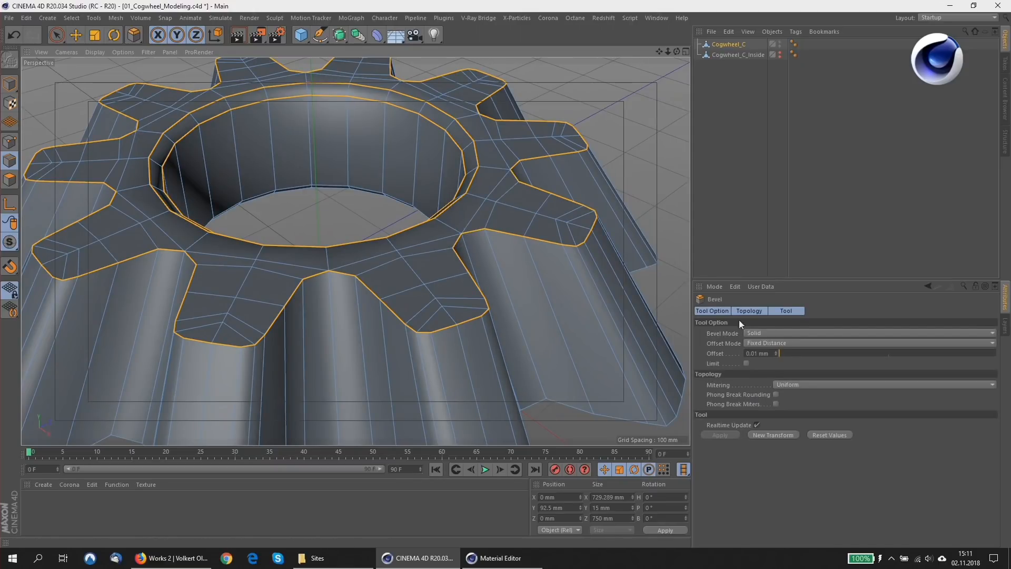
left_click(763, 332)
left_click(765, 354)
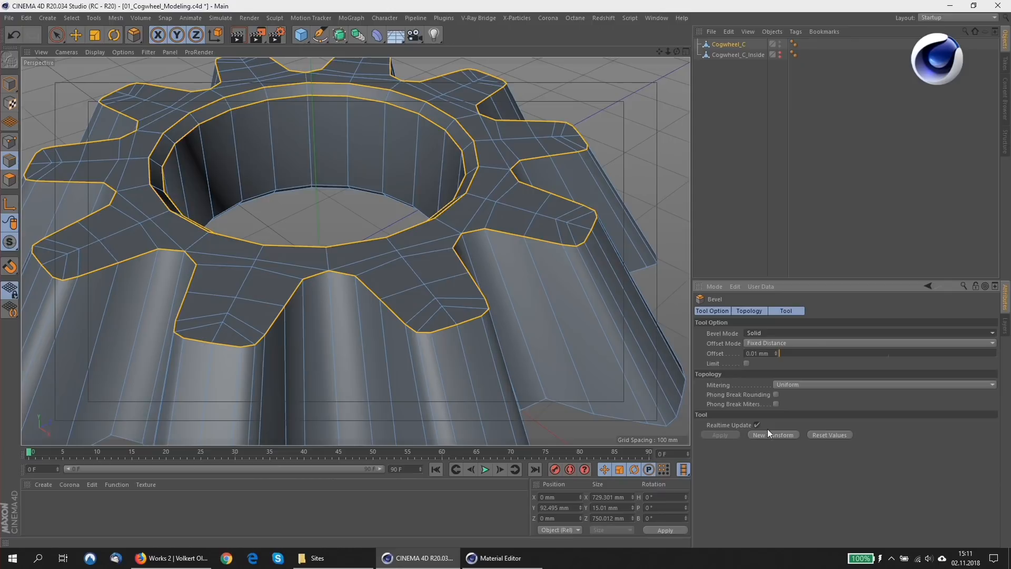
left_click(766, 433)
left_click(768, 353)
type("10")
key("Return")
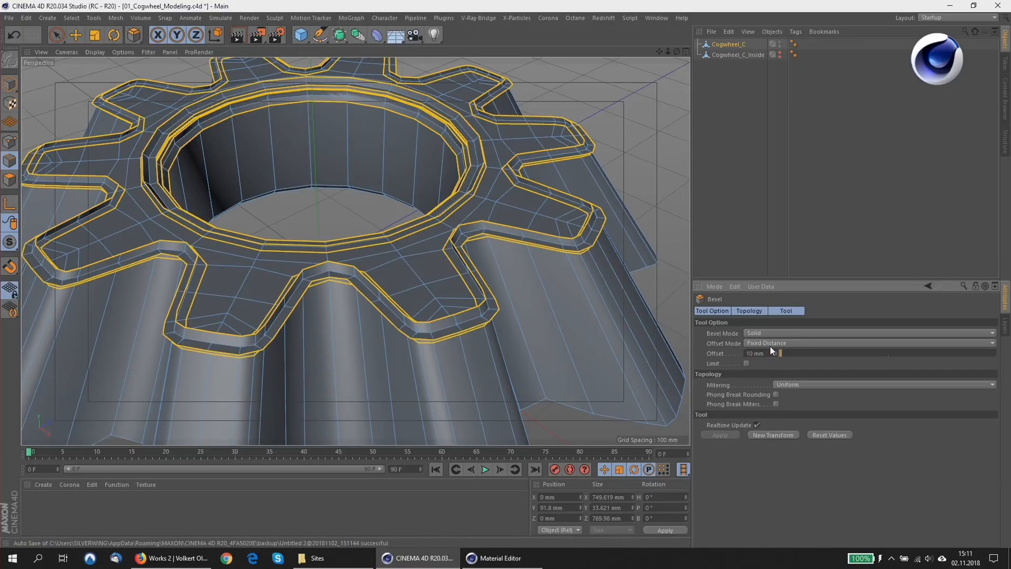
Inspect the bevelled edges up close, and undo the bevel and the selection of the toothed outline.
right_click_drag(323, 268, 352, 268, "alt")
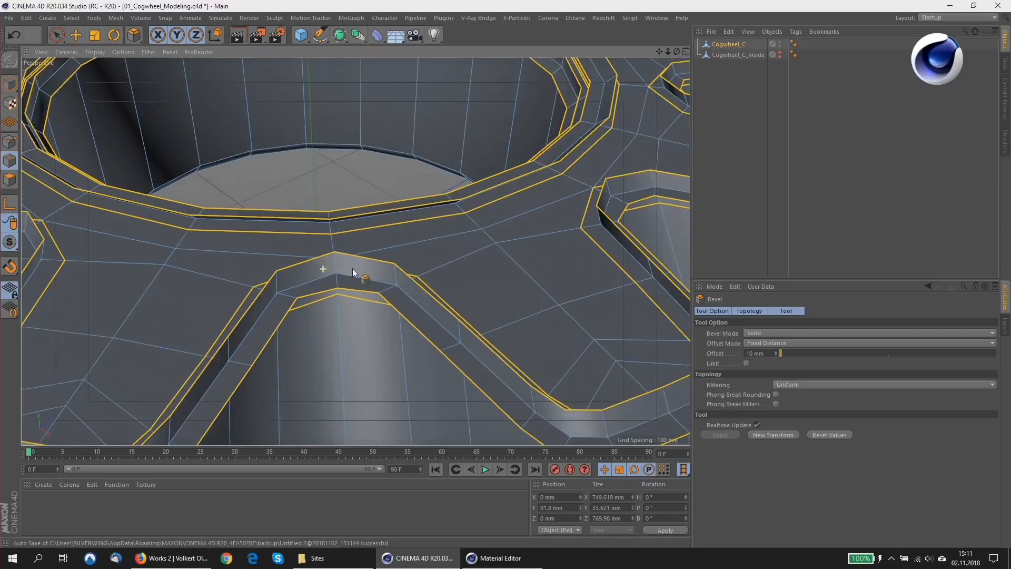
left_click_drag(344, 270, 425, 244, "alt")
left_click(15, 35)
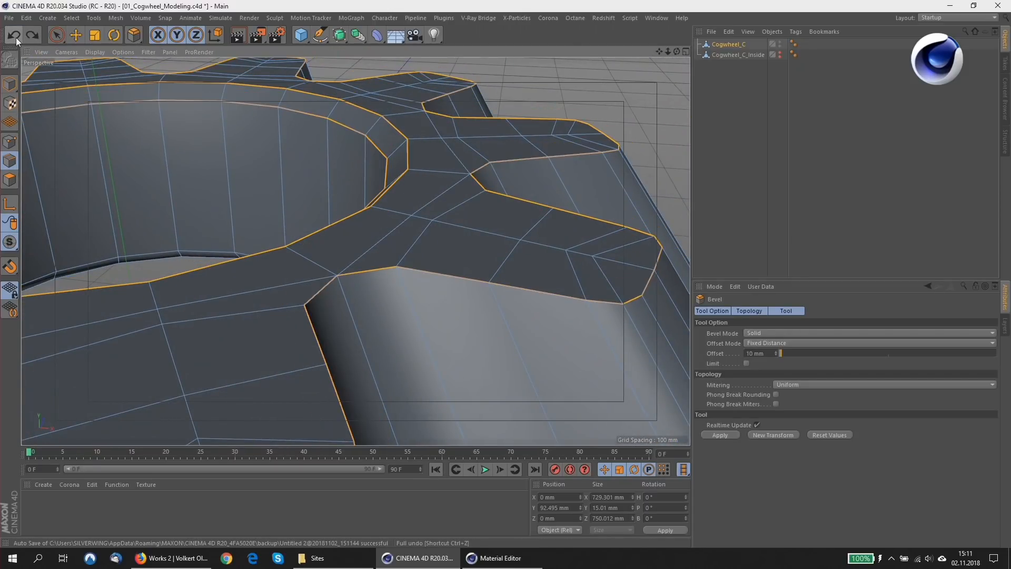
left_click(14, 35)
left_click(16, 37)
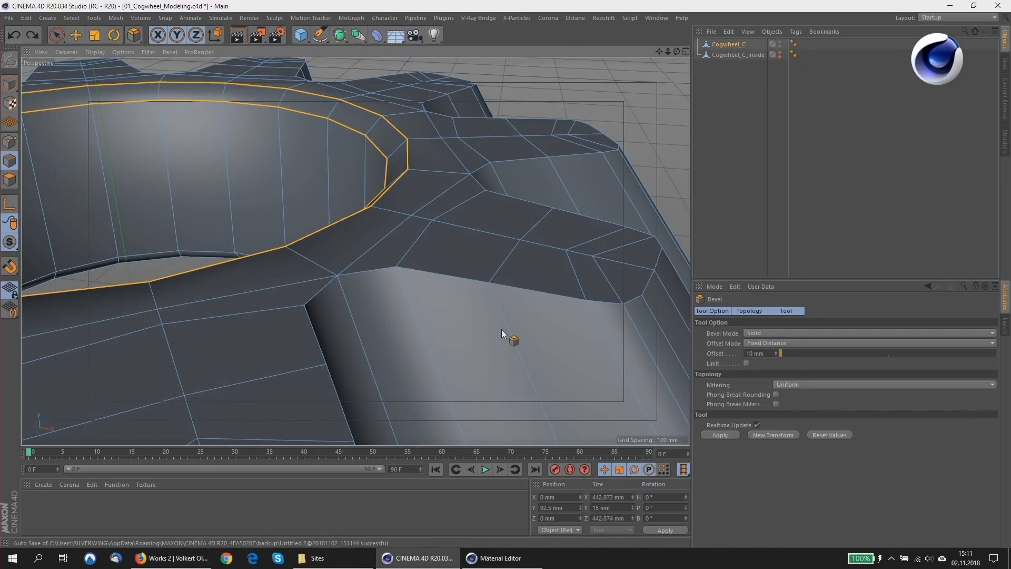
Add the toothed outline of the cogwheel's top face back to the edge loop selection.
key("u")
key("l")
left_click(439, 271, "shift")
scroll(295, 275, "down", 3)
left_click_drag(296, 277, 381, 261, "alt")
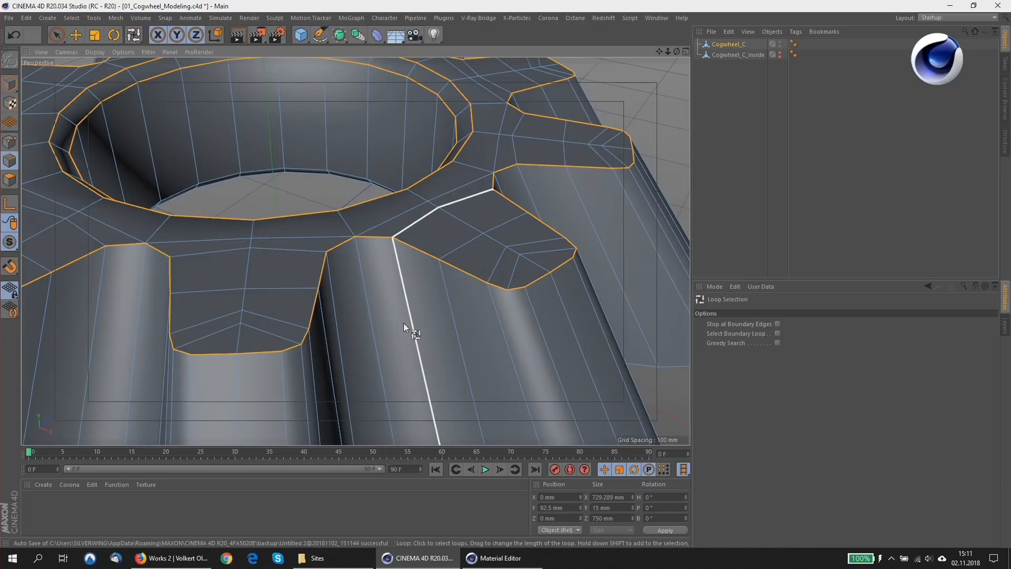
Apply a 10 mm Solid bevel with Uniform mitering to the selected loops and inspect a tooth corner.
key("m")
key("s")
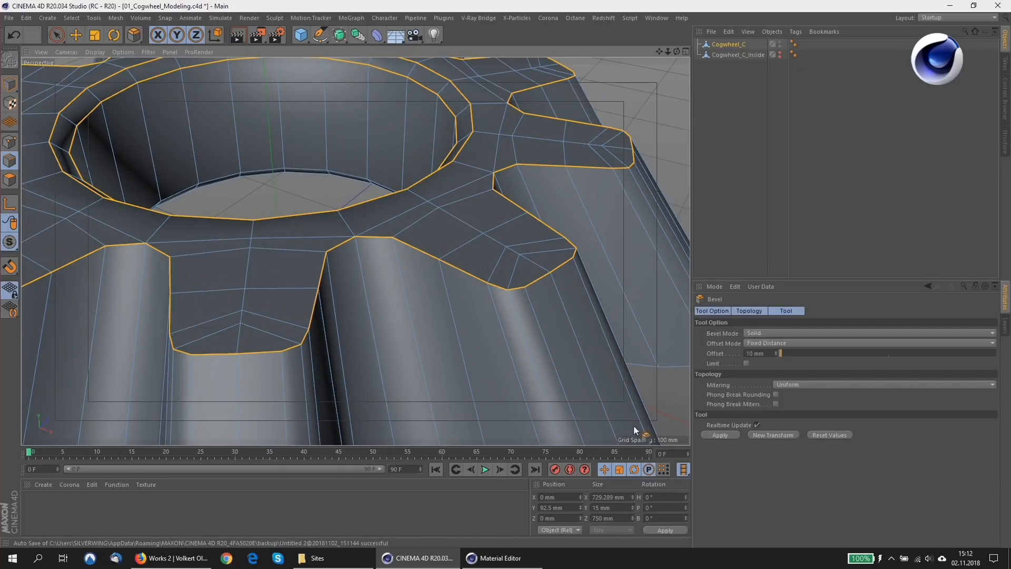
left_click(766, 435)
scroll(367, 241, "up", 5)
left_click_drag(367, 241, 376, 243, "alt")
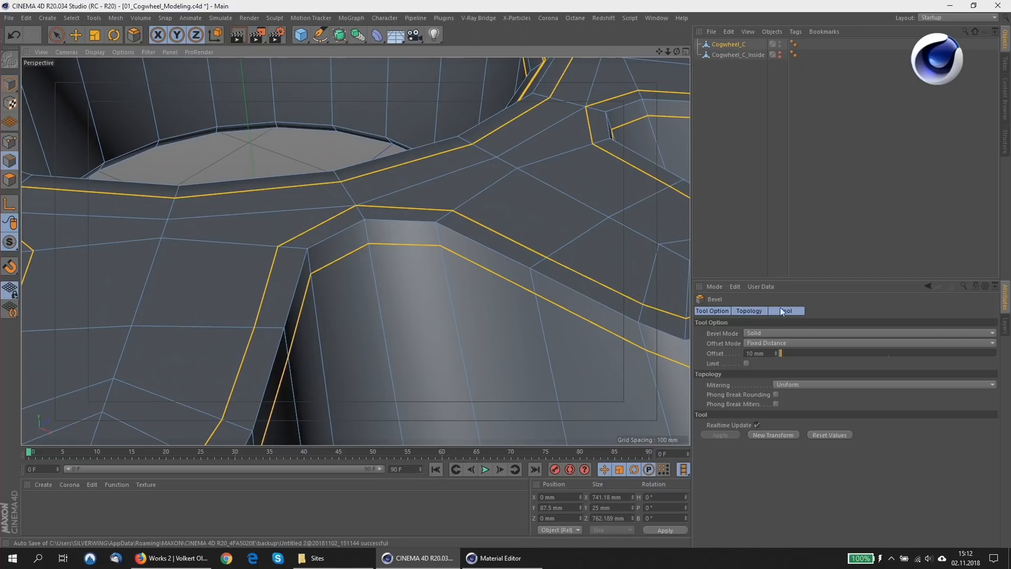
Switch the bevel's mitering to Default and examine the resulting corner topology.
left_click(791, 386)
left_click(794, 393)
left_click_drag(400, 230, 430, 252, "alt")
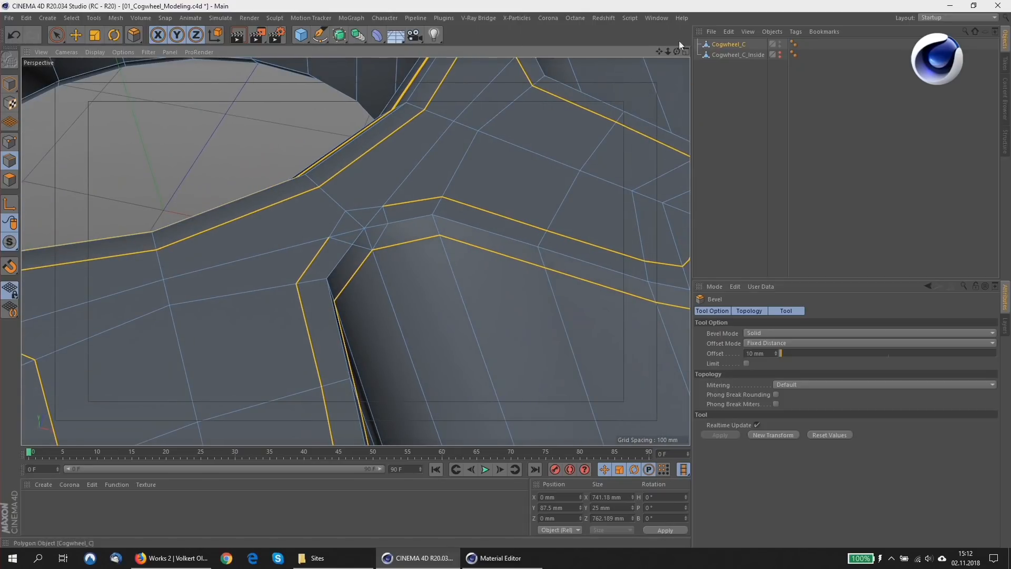
Place Cogwheel_C under a Subdivision Surface, inspect the smoothed corner, reselect the mesh and toggle the smoothing.
left_click(339, 35)
left_click(362, 48, "alt")
left_click_drag(371, 121, 297, 192, "alt")
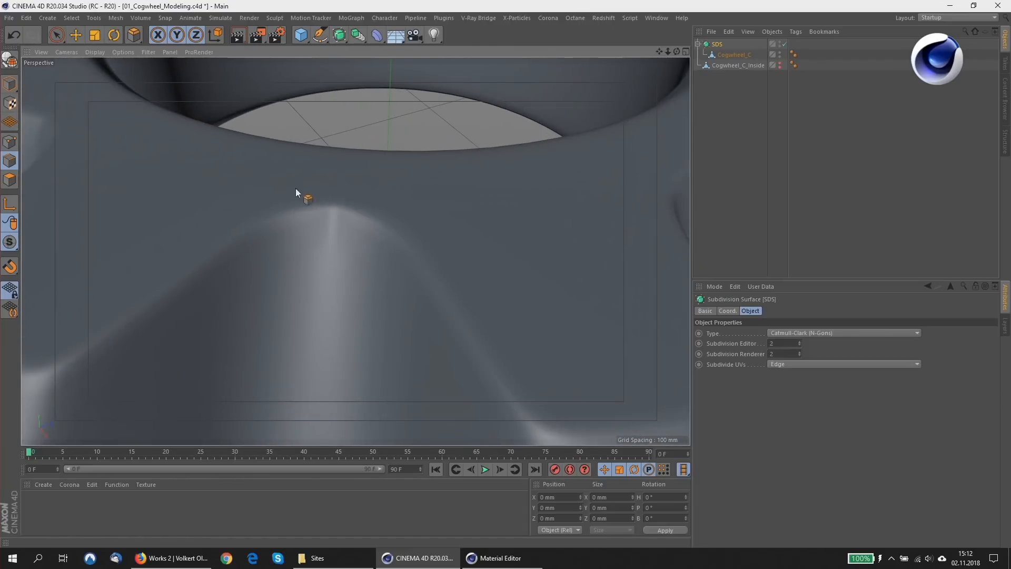
left_click(731, 54)
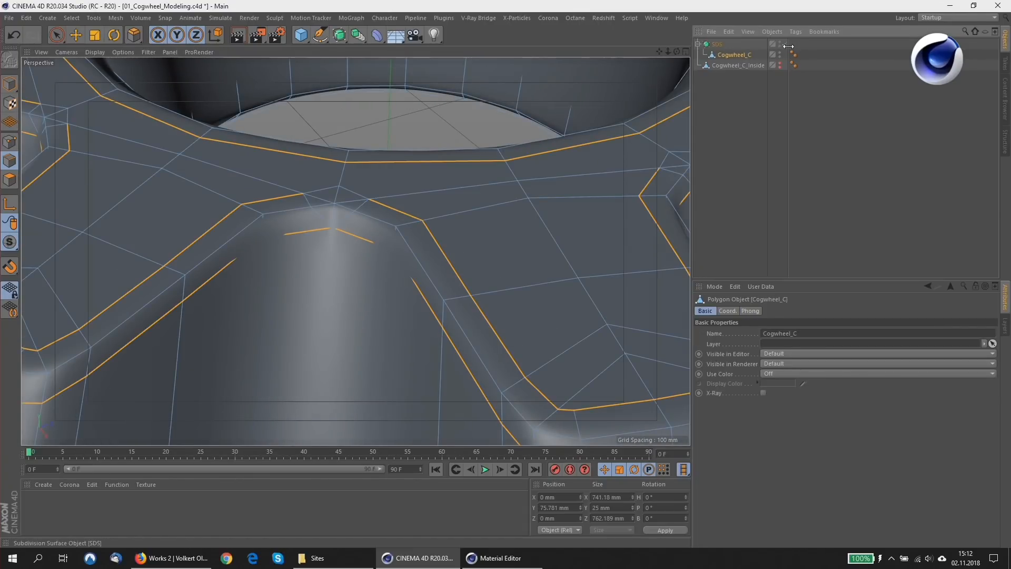
key("q")
Undo the Subdivision Surface and the bevel on Cogwheel_C.
key("ctrl+z")
key("ctrl+z")
key("ctrl+z")
key("ctrl+z")
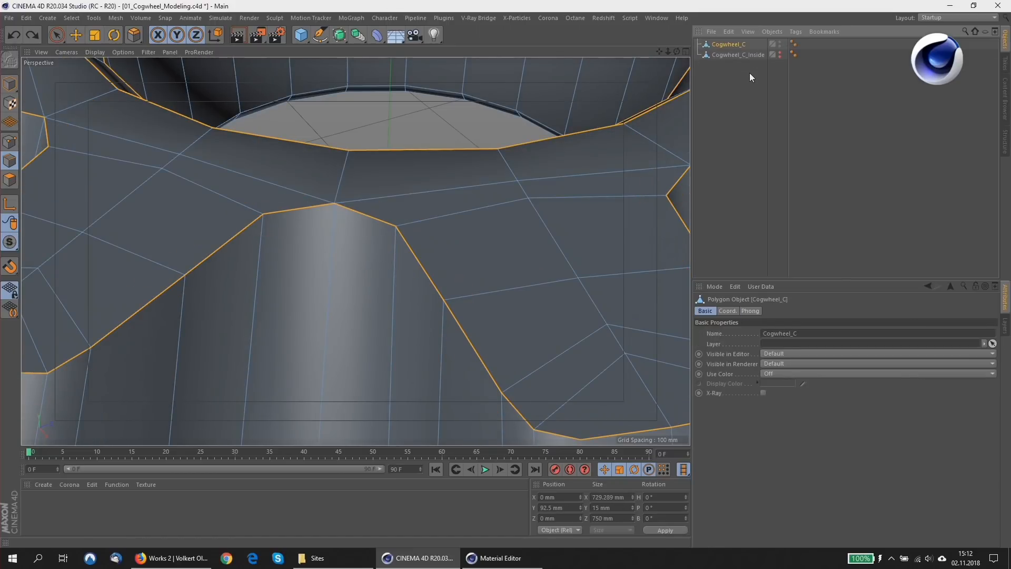
Bevel the selected edge loops again in Solid mode with the 10 mm offset.
key("m")
key("s")
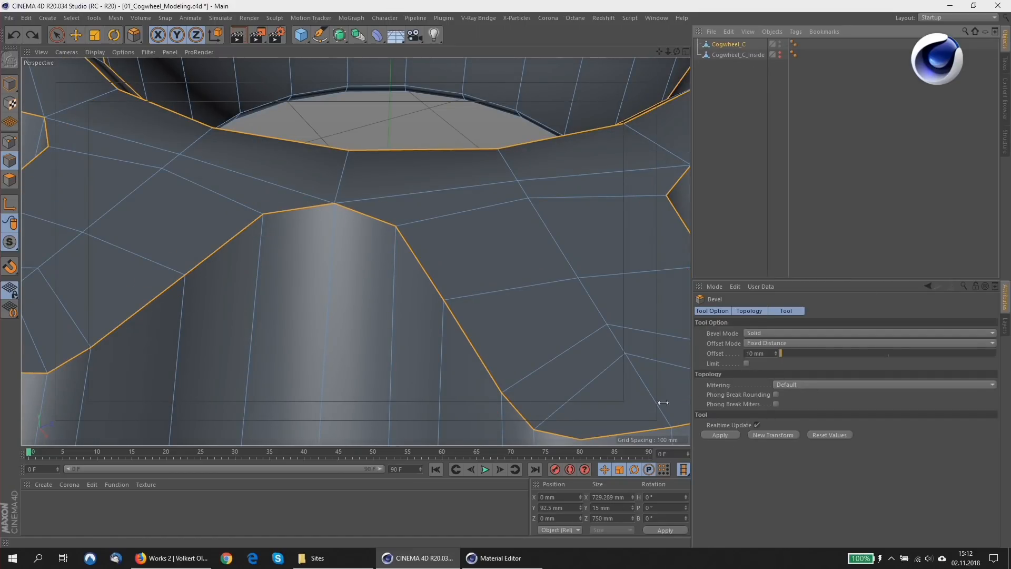
left_click_drag(331, 208, 349, 182)
left_click(718, 434)
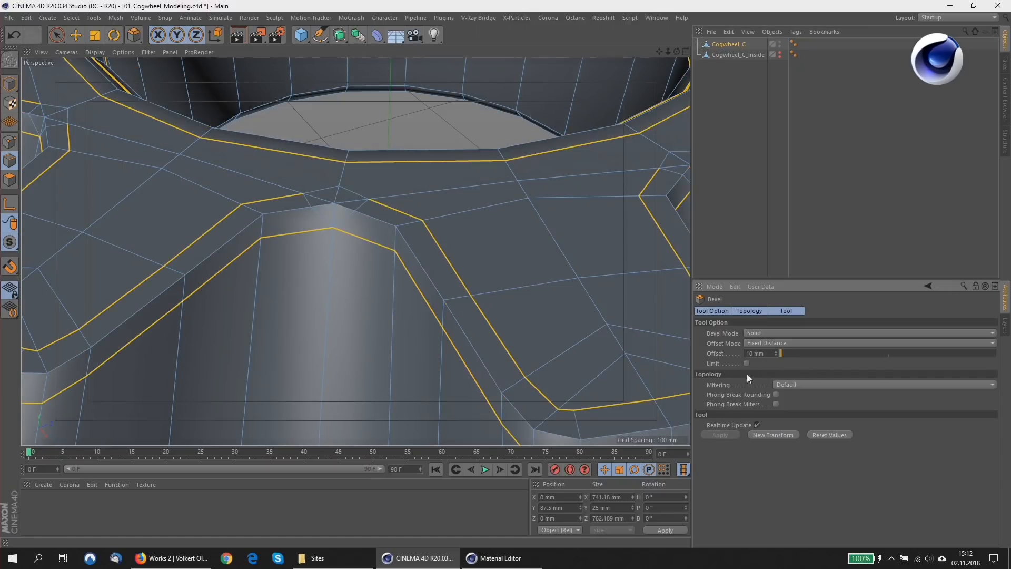
Set the bevel's mitering to Uniform and inspect the corners between the teeth.
left_click(782, 385)
left_click(789, 406)
scroll(455, 191, "down", 4)
left_click_drag(453, 191, 369, 220, "alt")
mouse_move(369, 219)
left_mouse_down("alt")
mouse_move(406, 216)
mouse_move(358, 205)
mouse_move(378, 205)
left_mouse_up("alt")
scroll(377, 204, "up", 10)
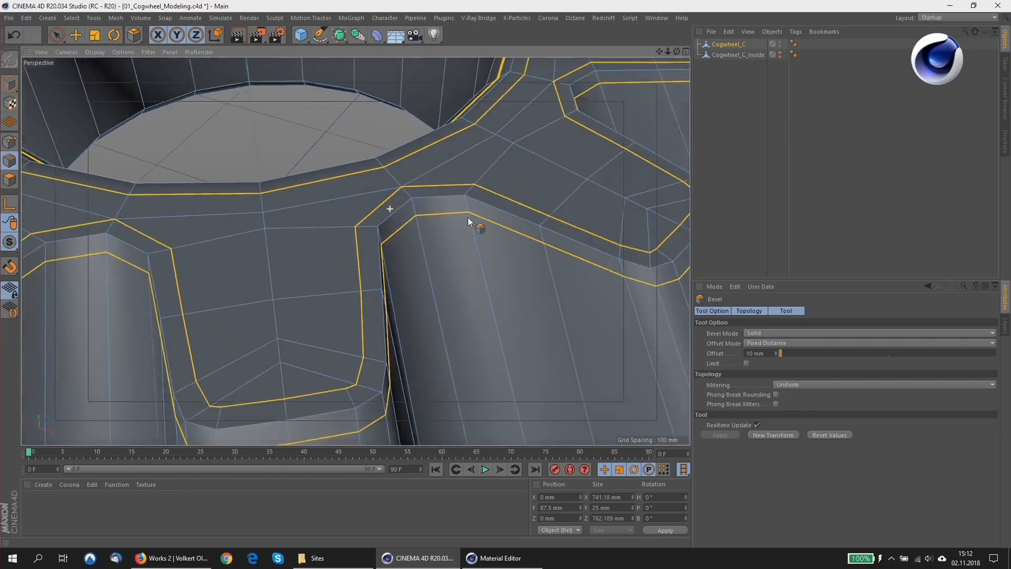
Inspect the bevelled tooth corner and place Cogwheel_C under a Subdivision Surface.
scroll(335, 149, "up", 5)
scroll(297, 168, "down", 3)
left_click_drag(322, 179, 203, 185, "alt")
left_click_drag(371, 194, 580, 102, "alt")
left_click(339, 34)
left_click(359, 47, "alt")
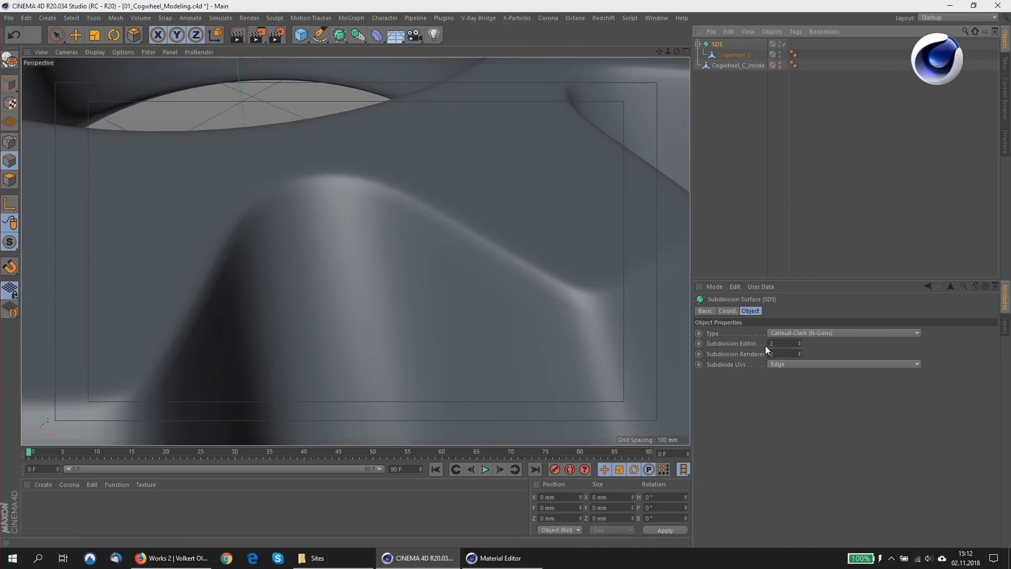
Examine the Subdivision Surface's editor and renderer levels and its Subdivide UVs options.
left_click(731, 343)
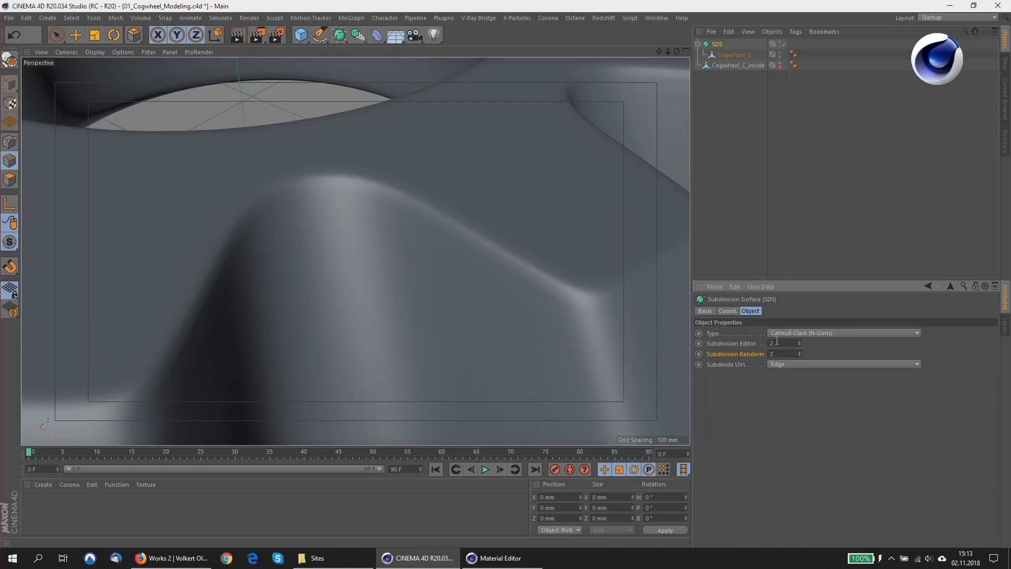
left_click(783, 365)
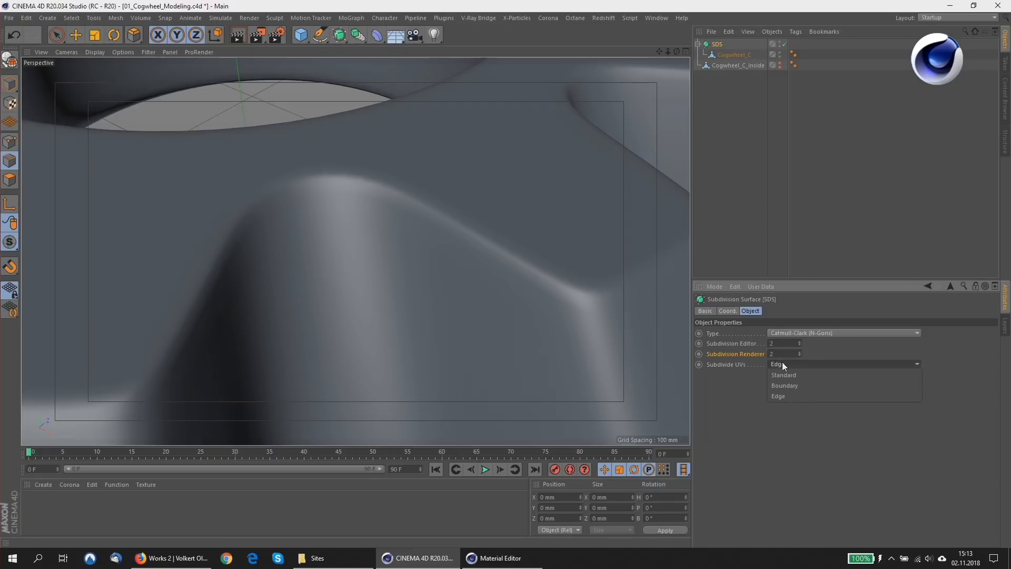
left_click(742, 404)
Open the recent scene 02_Cogwheel_UVs.c4d and expand SDS_Cogwheel_C down to its two meshes, selecting Cogwheel_C_Inside.
left_click(9, 18)
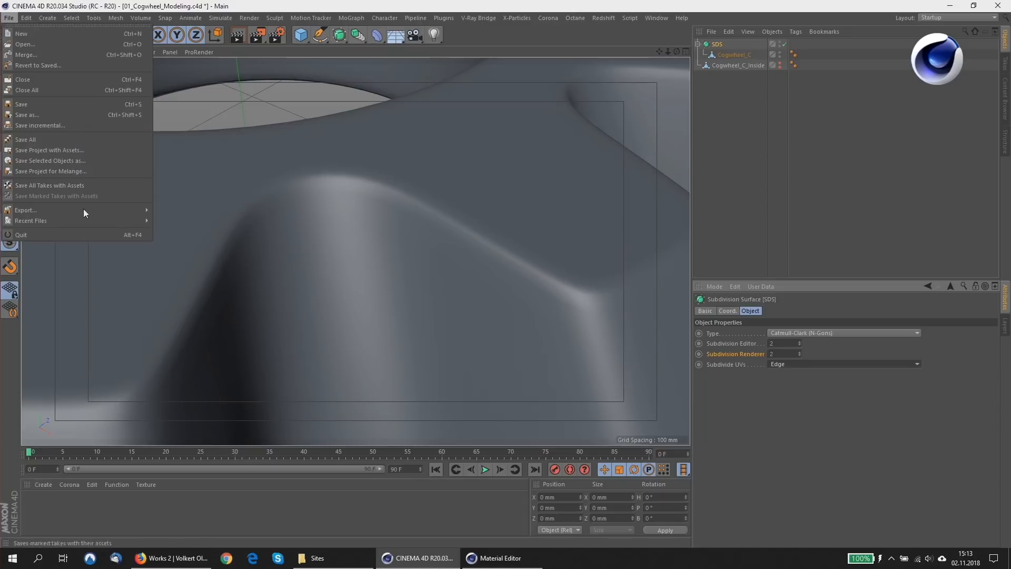
mouse_move(88, 219)
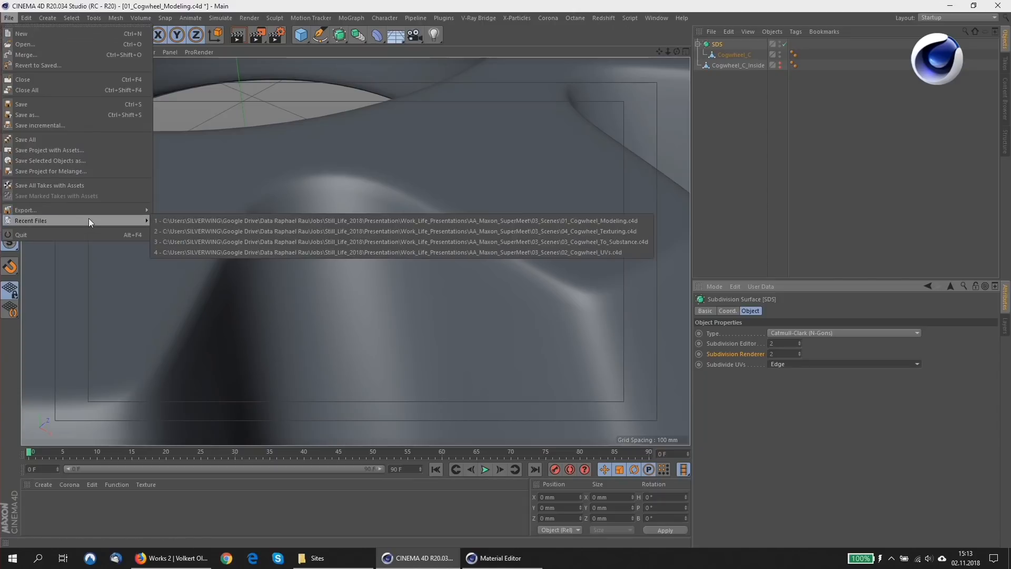
left_click(418, 251)
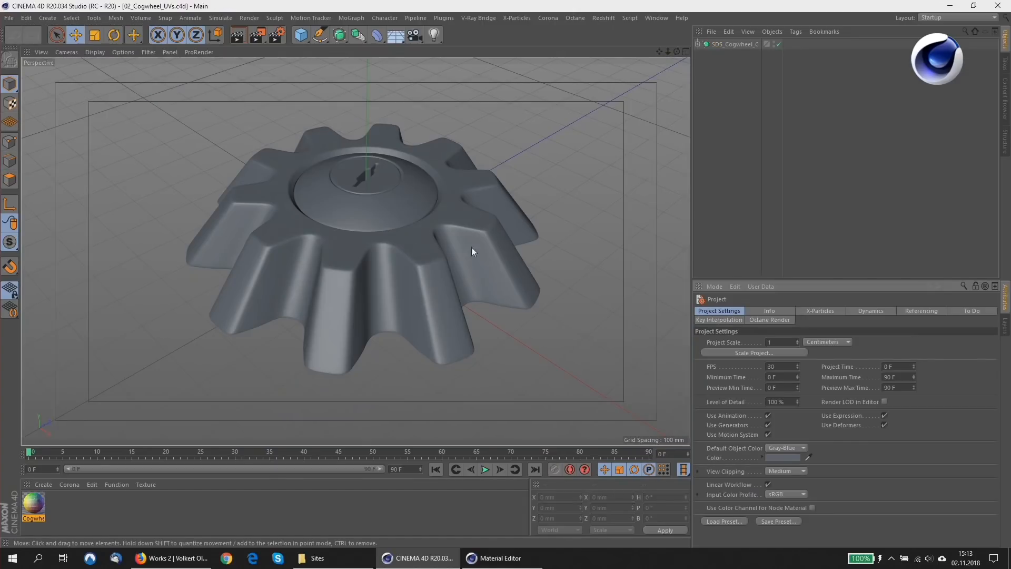
left_click(698, 45)
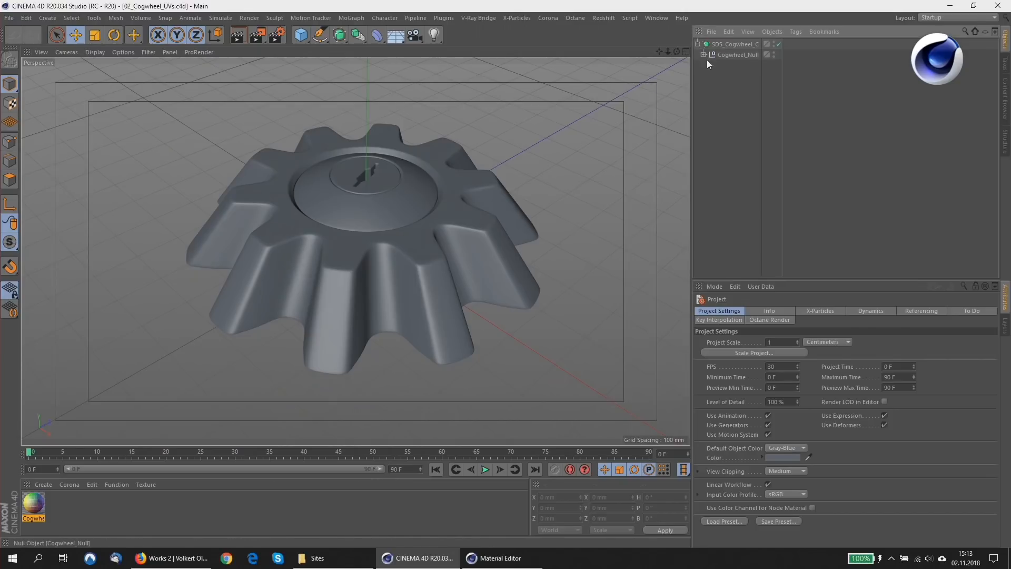
left_click(703, 55)
left_click(727, 76)
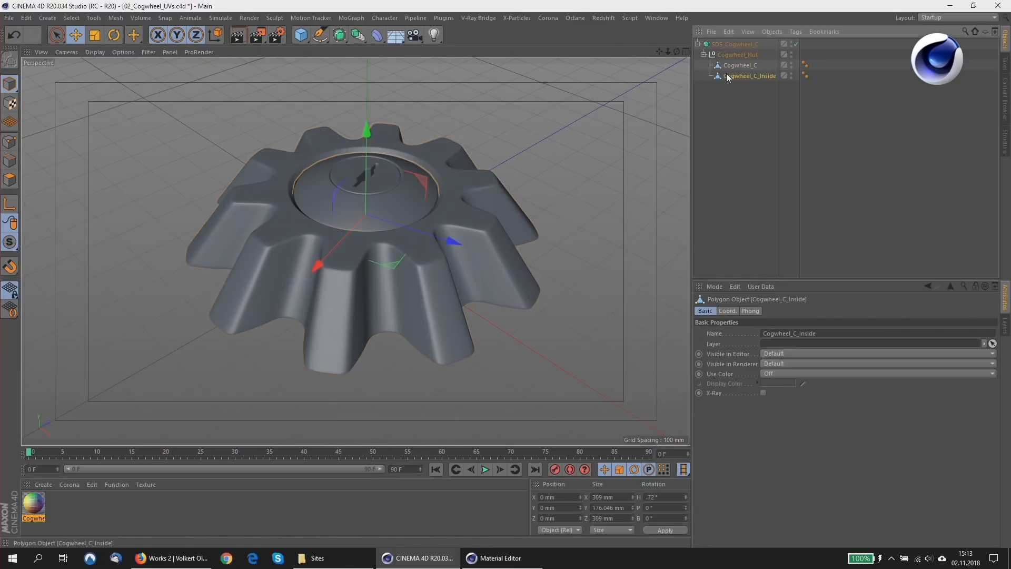
Switch to the Startup (User) layout and send Cogwheel_C to RizomUV with the U3D export.
left_click(957, 18)
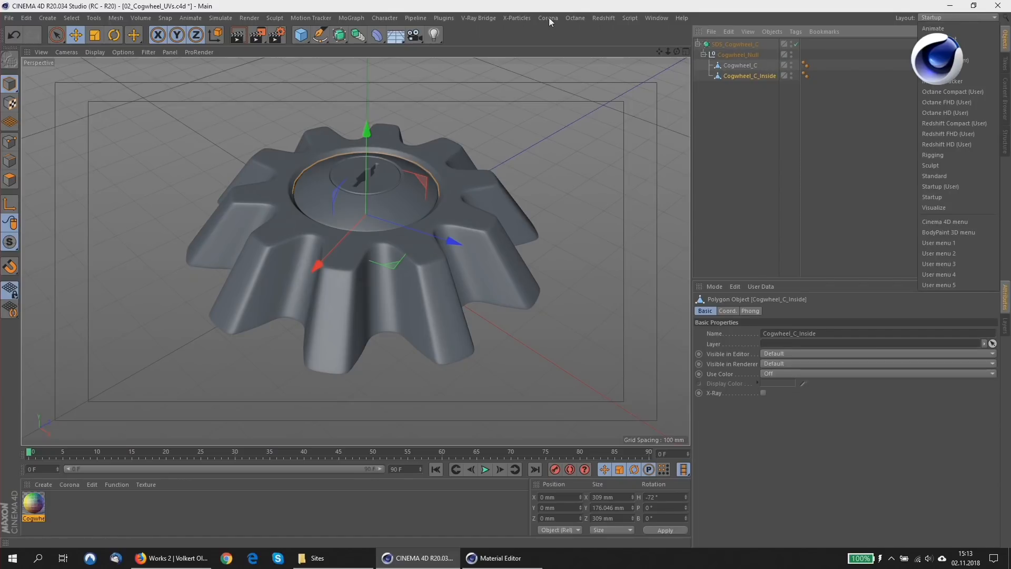
left_click(965, 186)
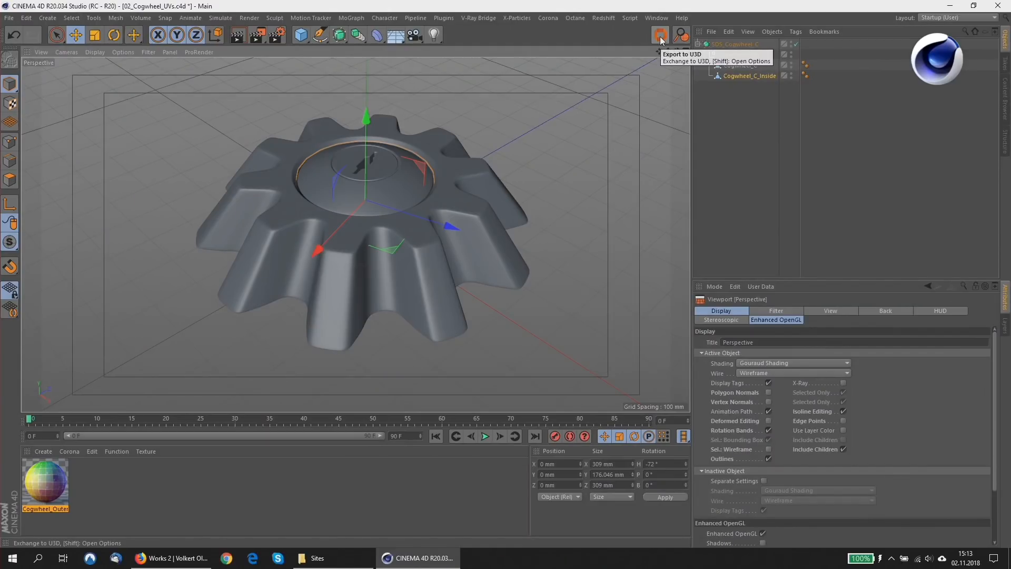
left_click(740, 68)
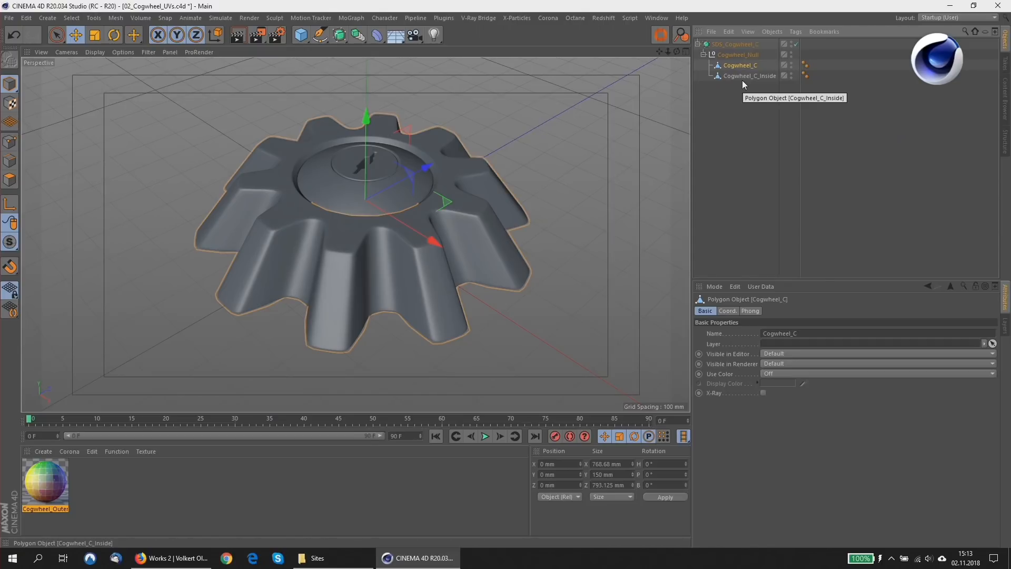
left_click(656, 41)
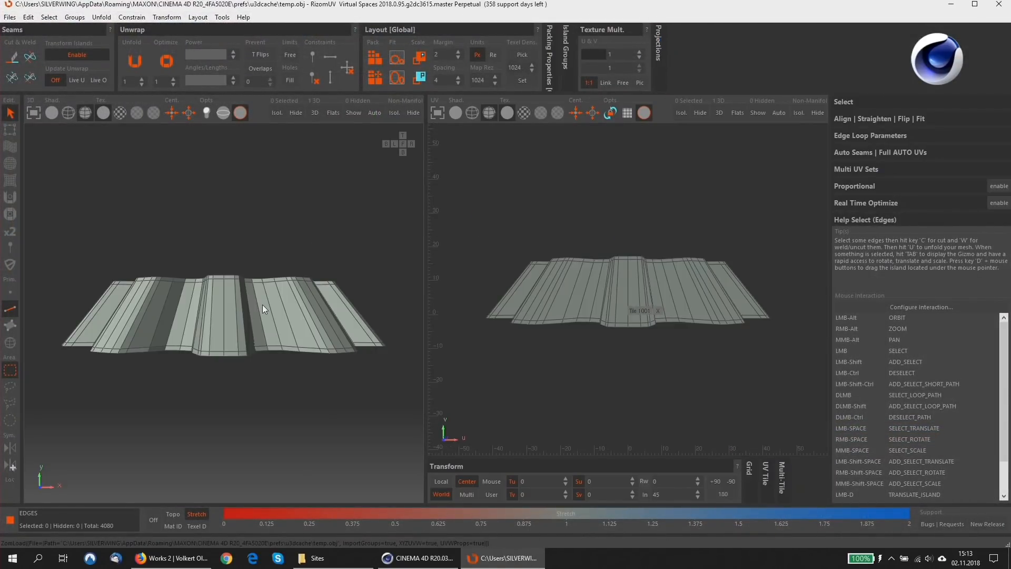
left_click(416, 558)
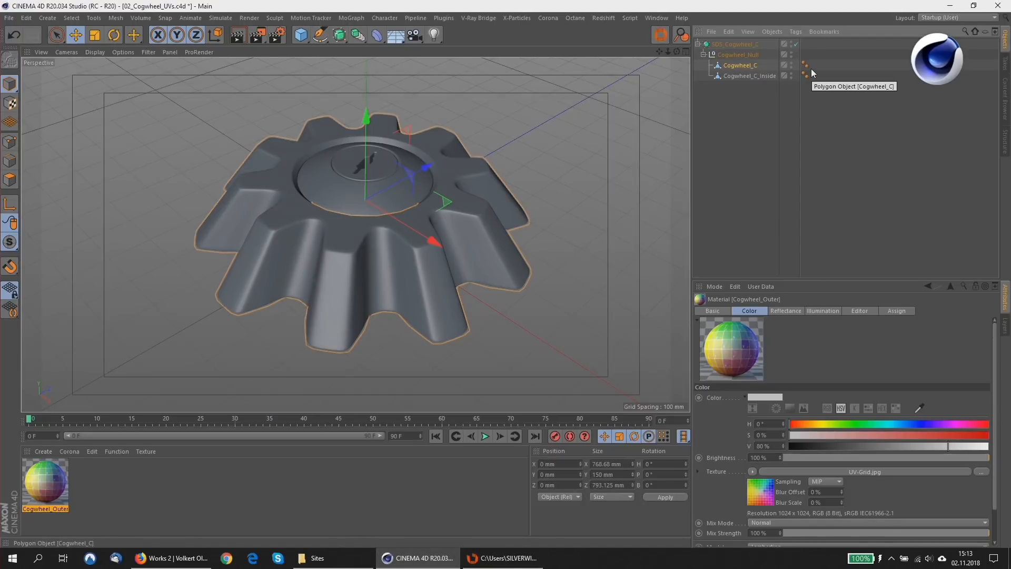
left_click(503, 558)
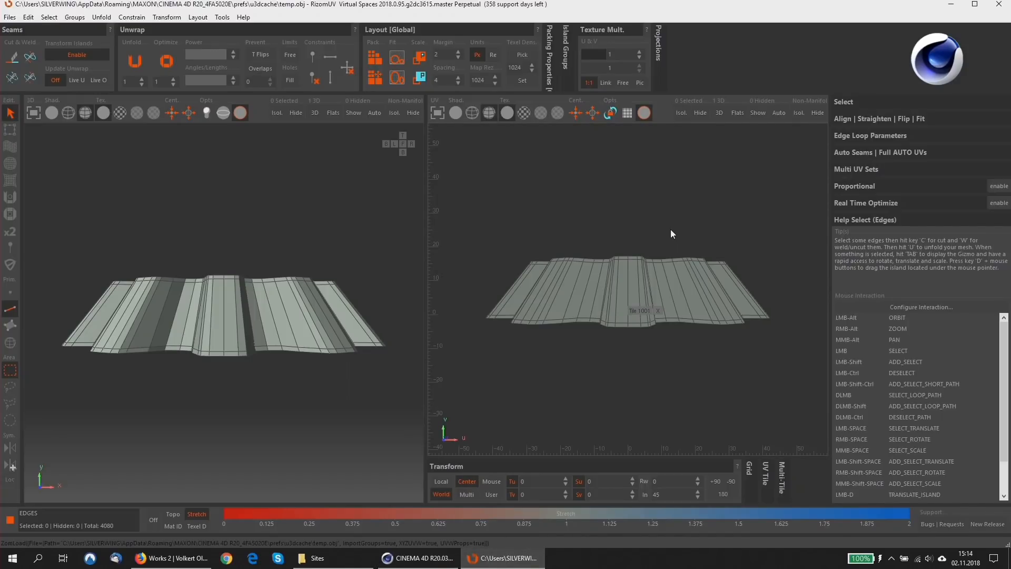
mouse_move(293, 276)
left_mouse_down("alt")
mouse_move(289, 326)
mouse_move(267, 323)
mouse_move(279, 279)
left_mouse_up("alt")
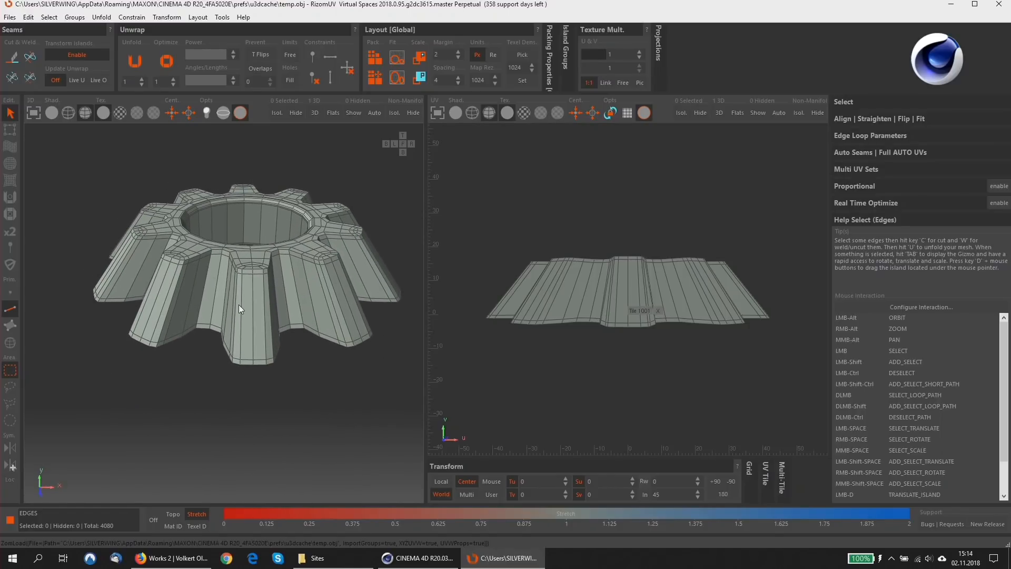
scroll(242, 286, "up", 5)
scroll(242, 286, "down", 3)
scroll(270, 226, "up", 1)
left_click(29, 18)
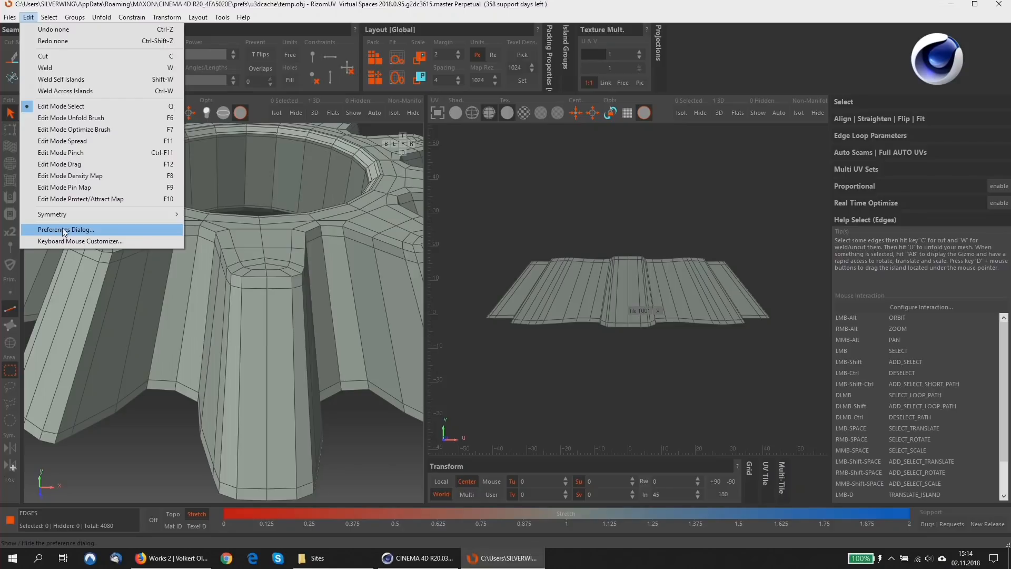
left_click(62, 230)
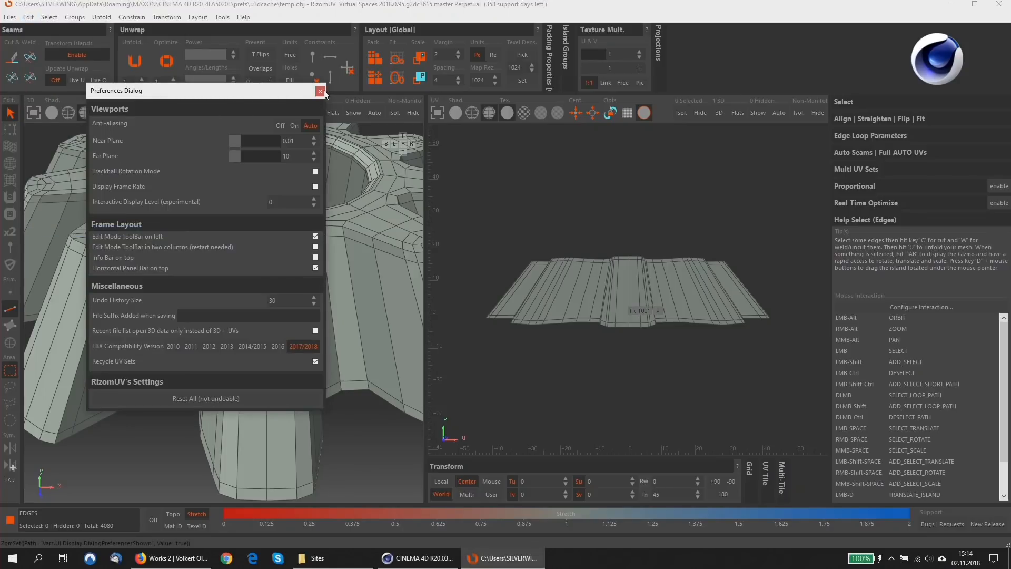
left_click(323, 90)
Choose the C4D preset for mouse interactions in the keyboard and mouse customizer, then close the dialog.
left_click(27, 18)
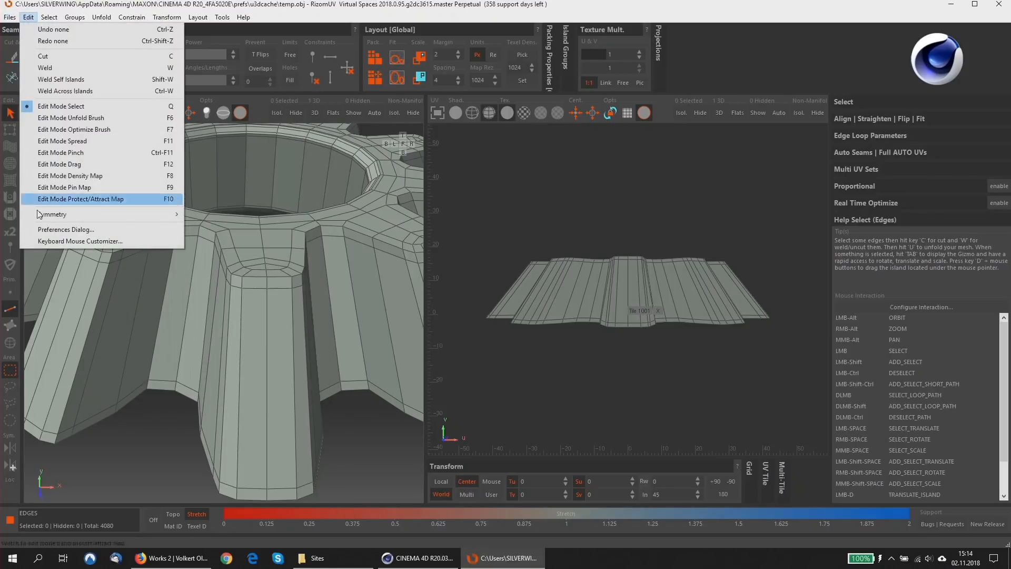
left_click(43, 241)
left_click(169, 235)
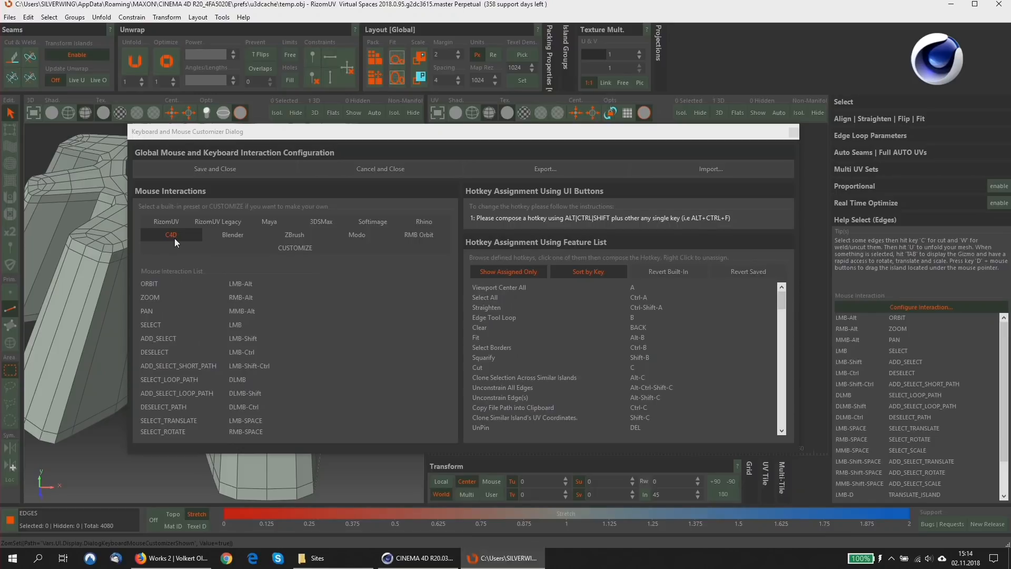
left_click(792, 132)
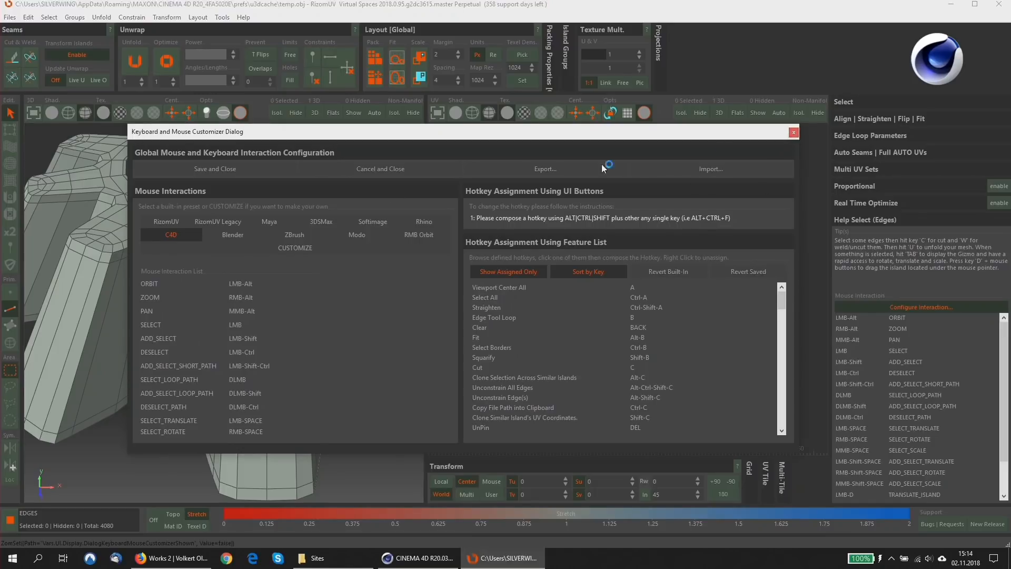
Select the two edge loops of the bevel around the centre hole's upper rim.
left_click_drag(264, 250, 273, 251, "alt")
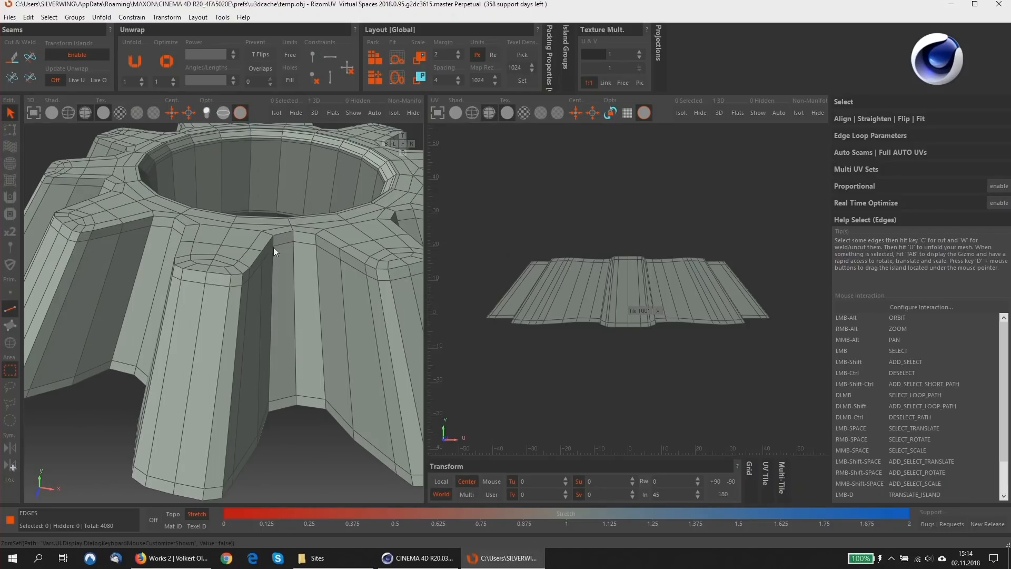
left_click_drag(199, 241, 235, 270, "alt")
middle_click_drag(235, 269, 238, 337, "alt")
scroll(250, 208, "up", 5)
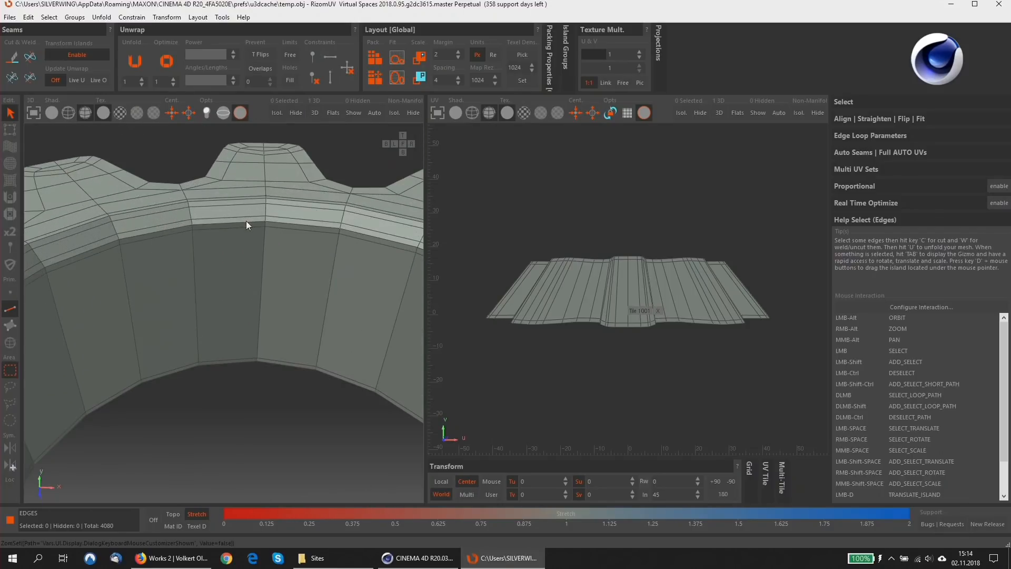
double_click(247, 224)
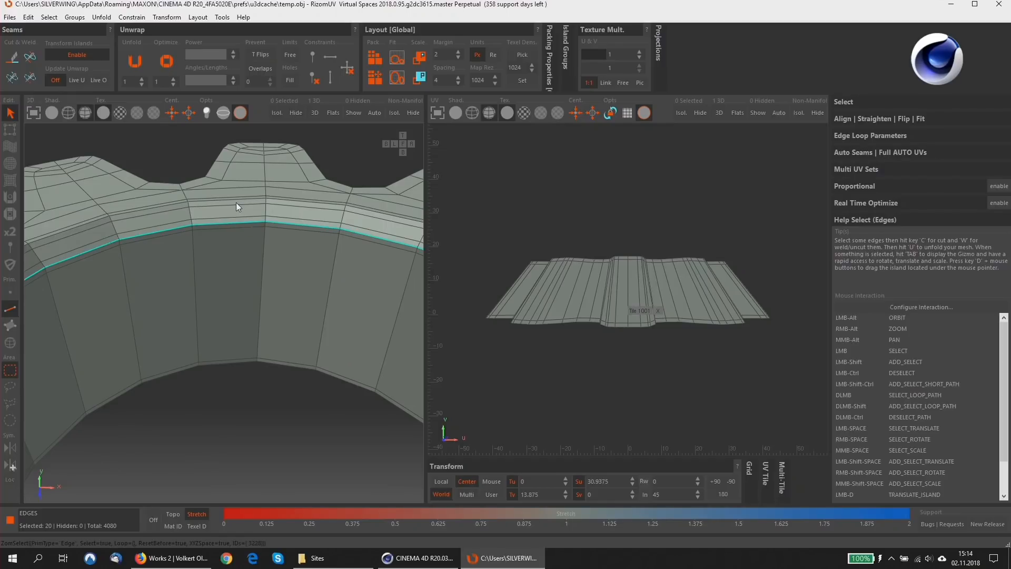
double_click(236, 206, "shift")
left_click_drag(236, 206, 244, 227, "alt")
Add the upper and lower tooth outlines and the hole's lower rim to the selected loops, and cut them all as seams.
right_click_drag(242, 223, 234, 315, "alt")
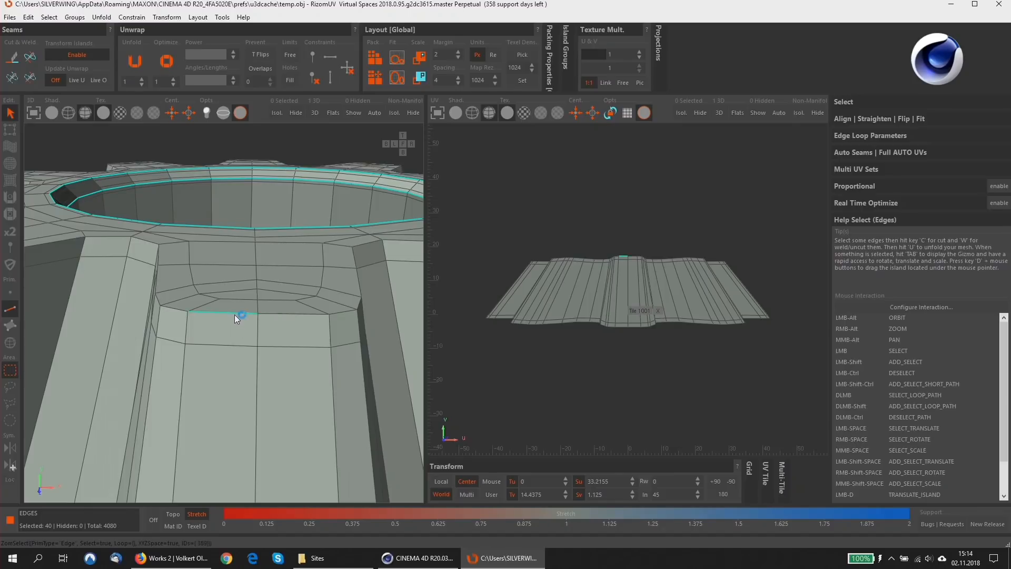
double_click(235, 314, "shift")
scroll(234, 312, "down", 5)
left_click_drag(234, 311, 232, 216, "alt")
double_click(245, 226, "shift")
right_click_drag(232, 215, 241, 195, "alt")
double_click(243, 228, "shift")
left_click_drag(241, 195, 228, 396, "alt")
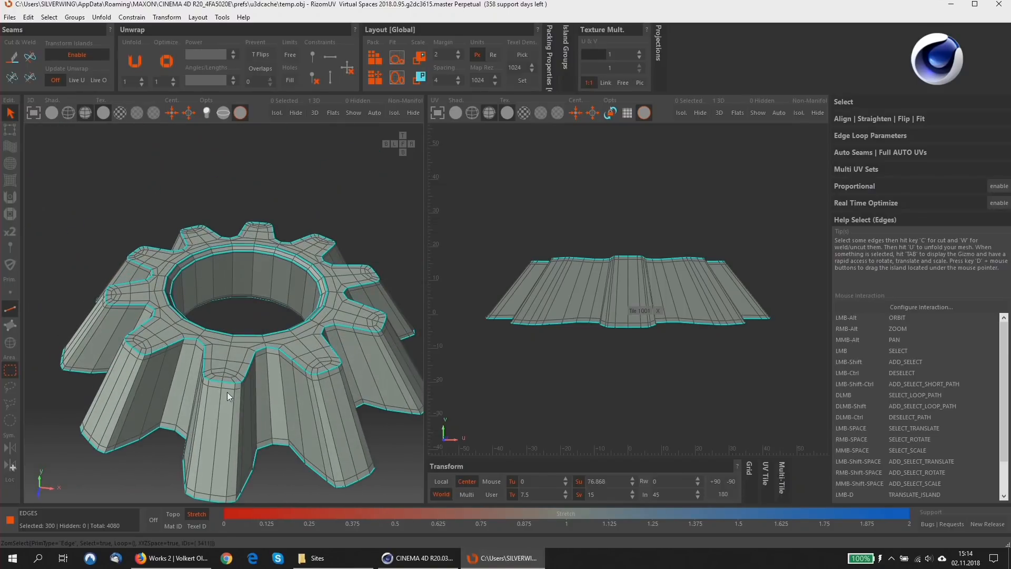
left_click(13, 63)
Select vertical edge runs on the centre hole's wall and on the outer tooth walls, and cut them as seams.
left_click_drag(201, 341, 221, 274, "alt")
left_click(220, 251)
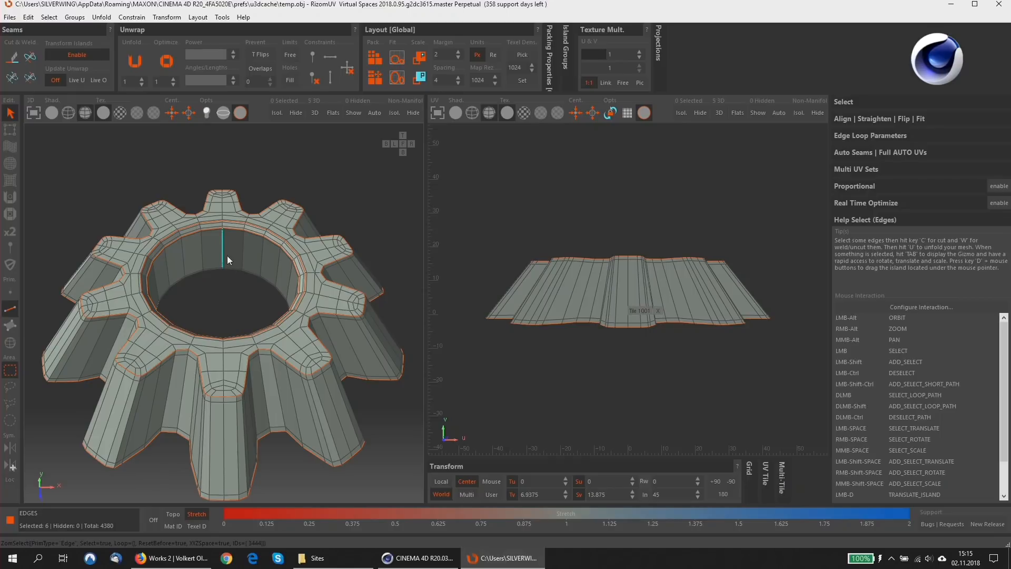
left_click_drag(210, 252, 189, 223, "alt")
key("c")
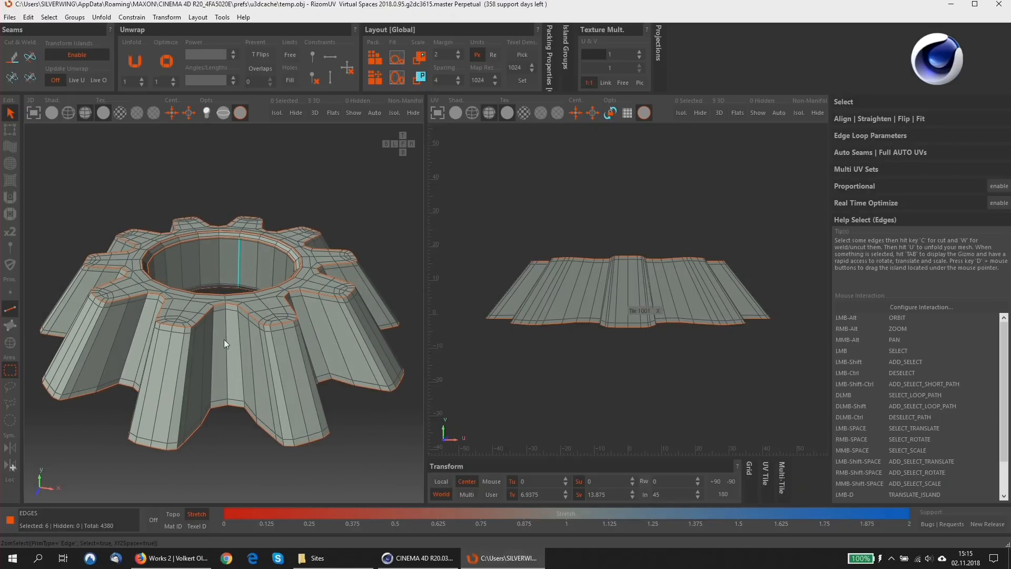
double_click(223, 340)
left_click_drag(227, 332, 226, 354, "alt")
double_click(240, 380)
right_click_drag(225, 355, 215, 188, "alt")
scroll(215, 200, "down", 3)
left_click(12, 58)
Weld the lower of the two seam loops around the centre hole's upper rim.
scroll(204, 211, "up", 3)
double_click(205, 208)
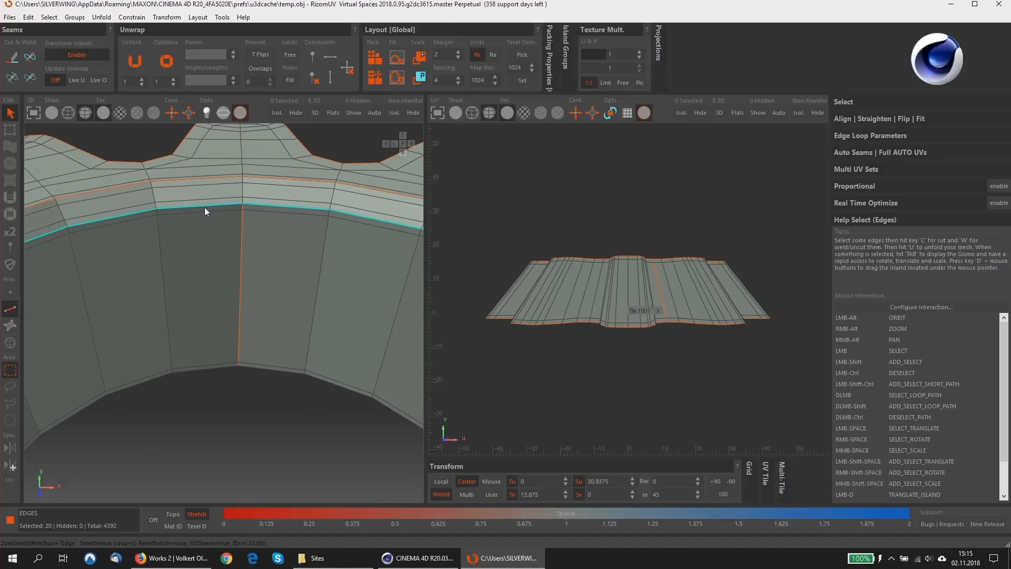
left_click(30, 58)
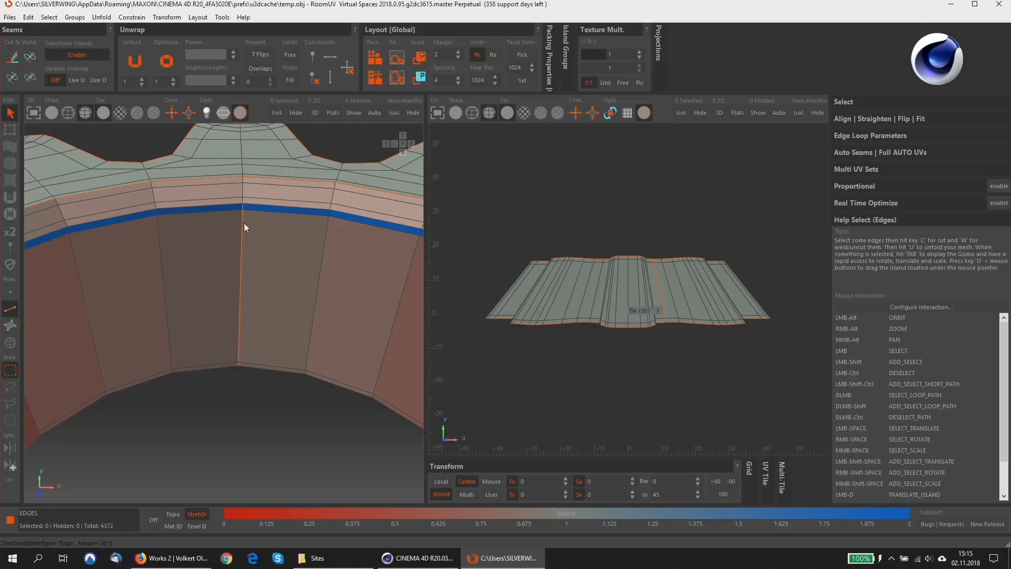
Select the short vertical edges across the hole's rim bevel and cut them to extend the hole wall's vertical seam.
double_click(244, 238)
double_click(242, 192, "shift")
left_click_drag(242, 244, 242, 144, "alt")
scroll(248, 299, "down", 3)
middle_click_drag(248, 413, 248, 261, "alt")
left_click_drag(239, 222, 237, 308, "alt")
left_click(7, 61)
Unfold and pack the cogwheel's UV islands, and centre the UV view on them.
left_click_drag(289, 201, 286, 172, "alt")
scroll(276, 176, "down", 3)
middle_click_drag(276, 177, 261, 190, "alt")
left_click(134, 64)
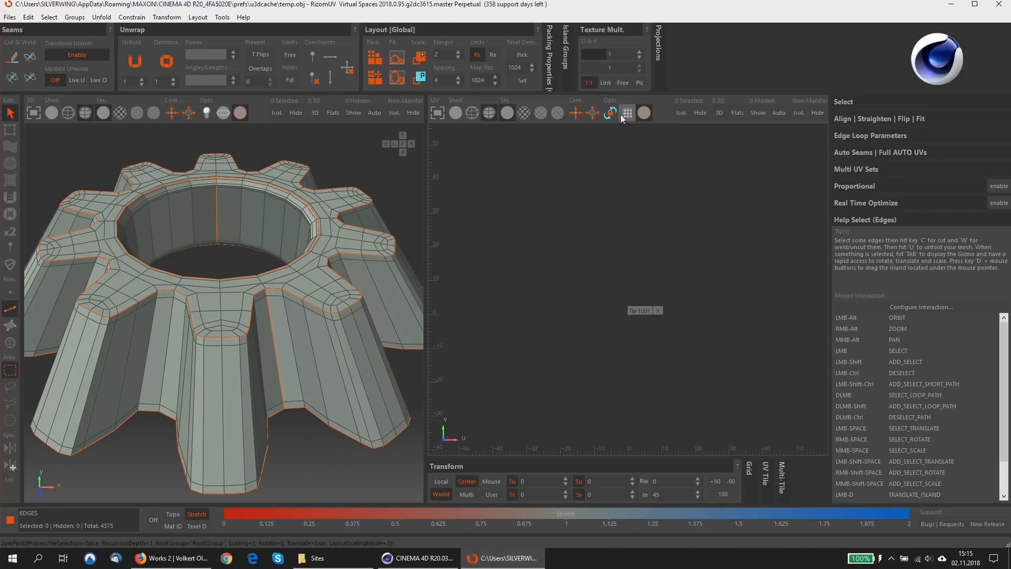
left_click(592, 113)
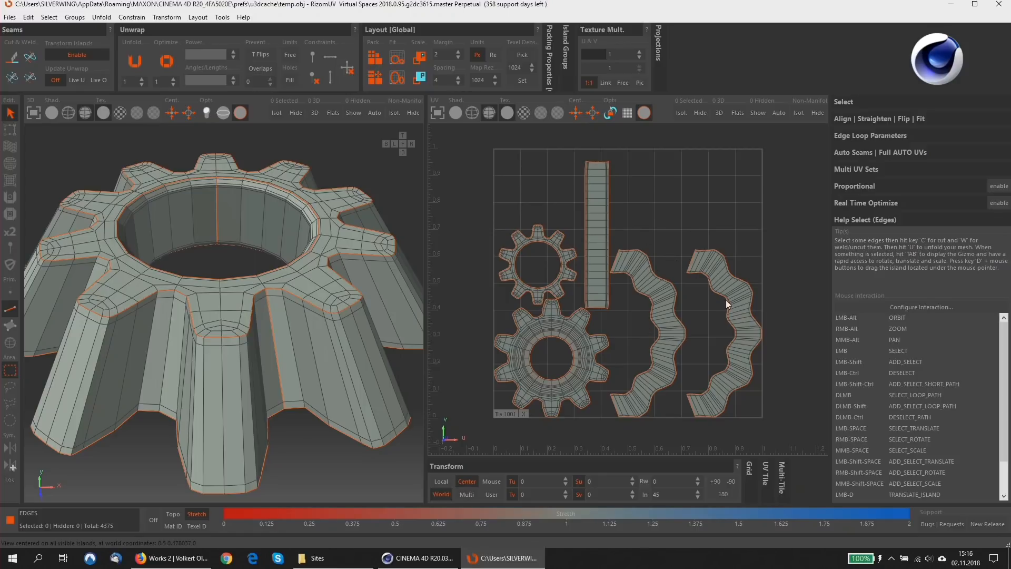
Select the two wavy side-wall islands and the centre hole's strip island, and straighten them into vertical strips.
left_click(884, 137)
left_click(877, 119)
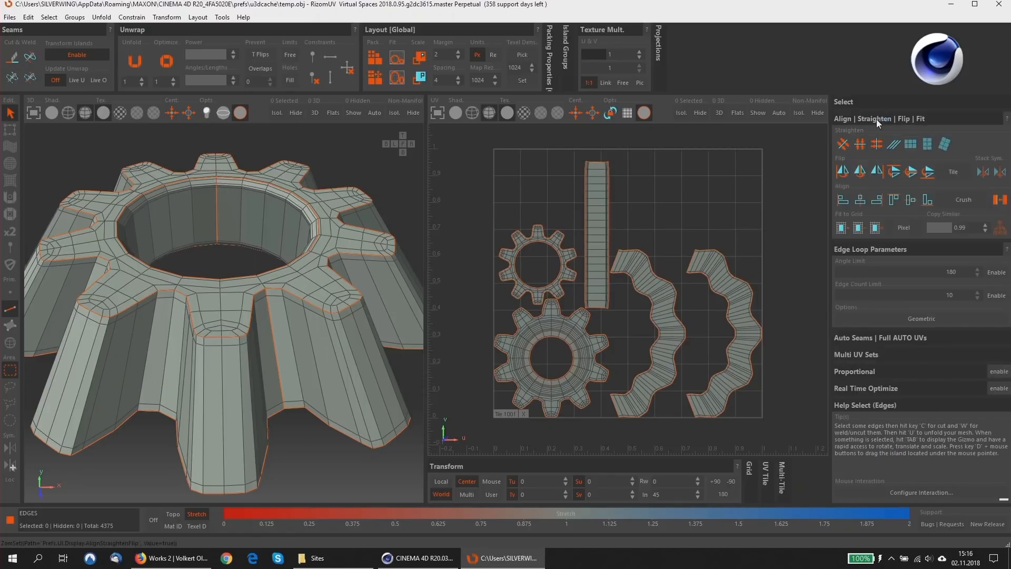
key("F4")
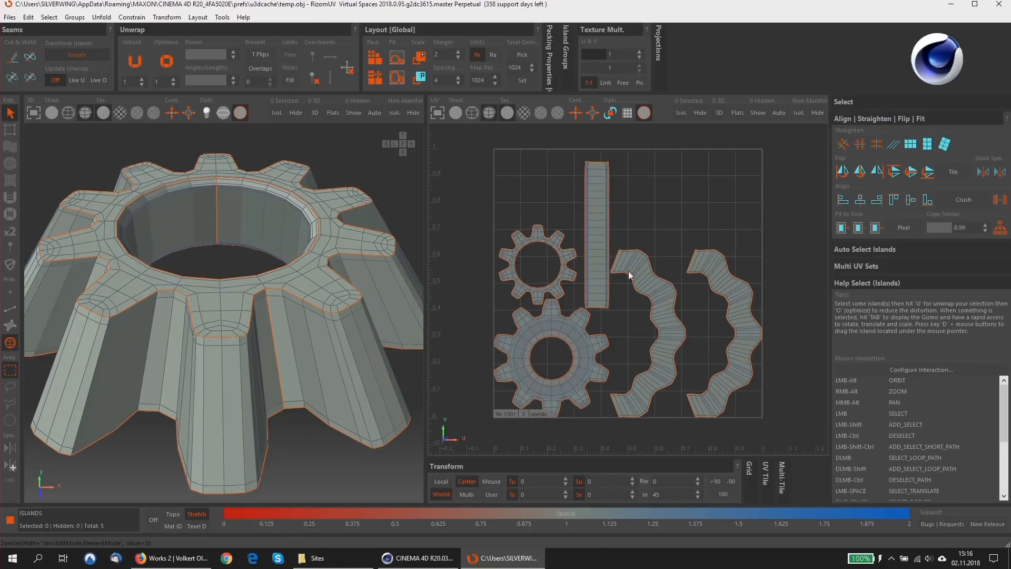
left_click(678, 267)
left_click(711, 265, "shift")
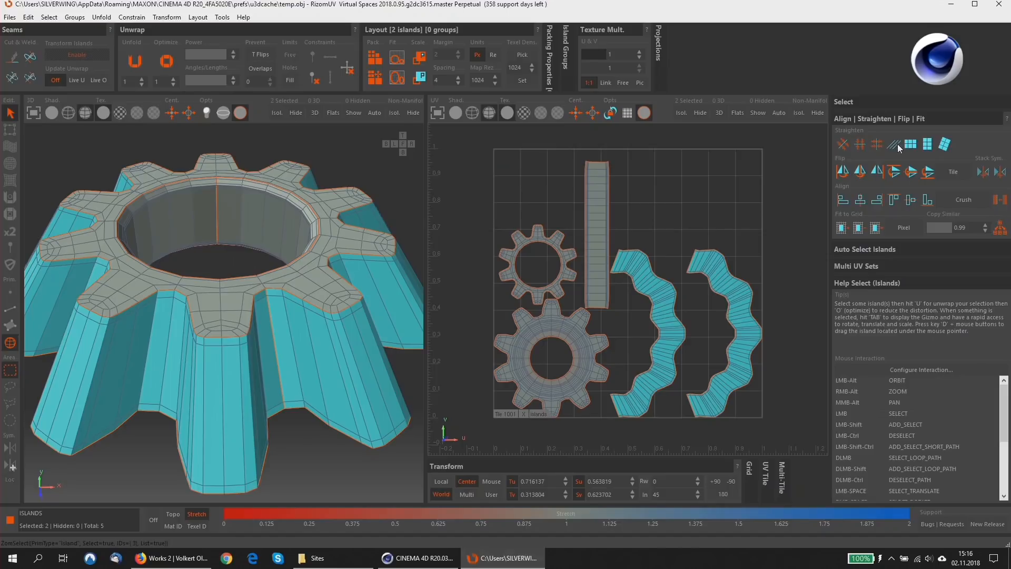
left_click(603, 184, "shift")
left_click(927, 147)
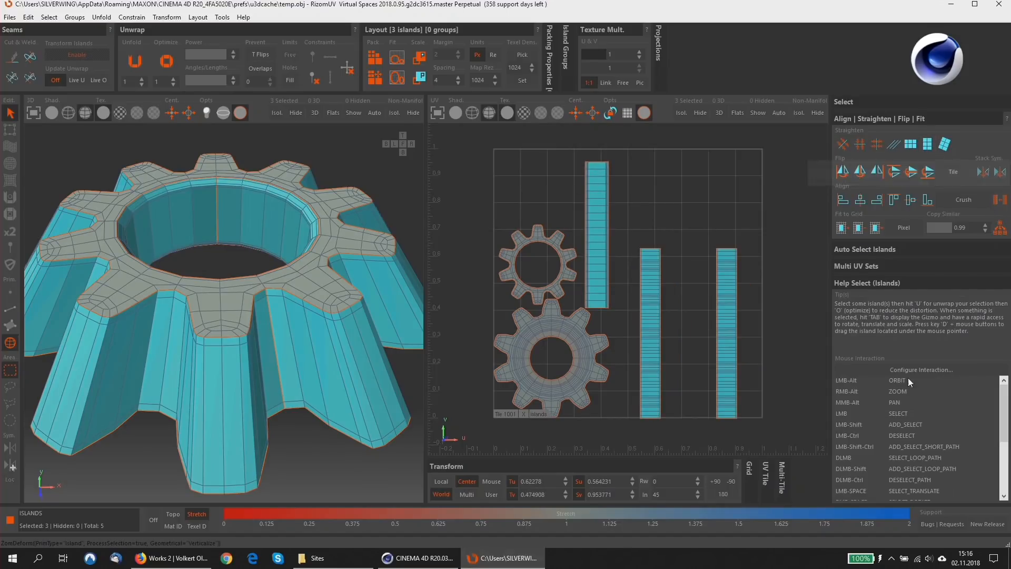
Deselect all islands, rescale them to a matching texel density, and repack the cogwheel's UV layout.
scroll(656, 295, "up", 5)
scroll(646, 248, "down", 5)
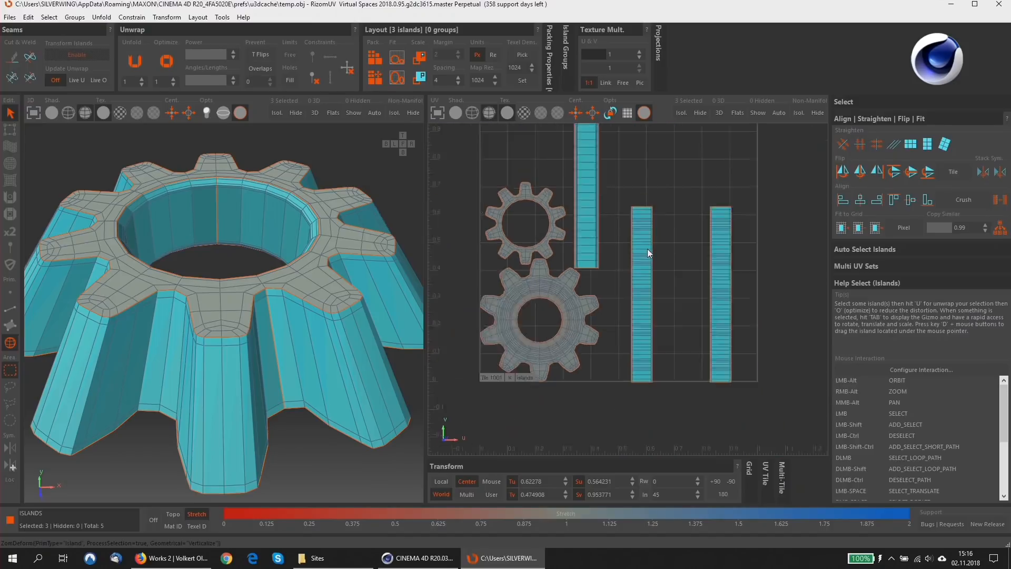
scroll(642, 251, "up", 1)
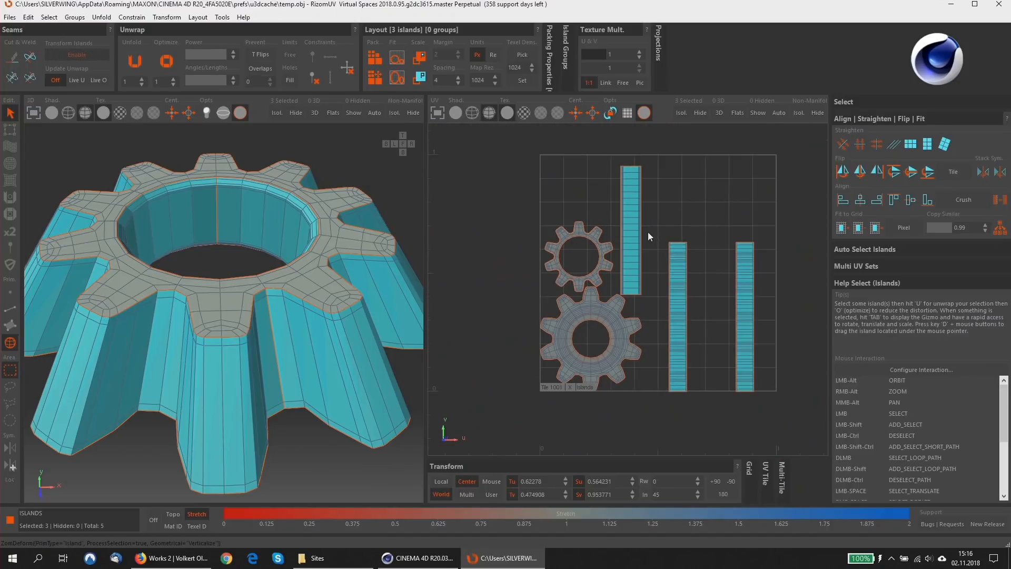
left_click(656, 179)
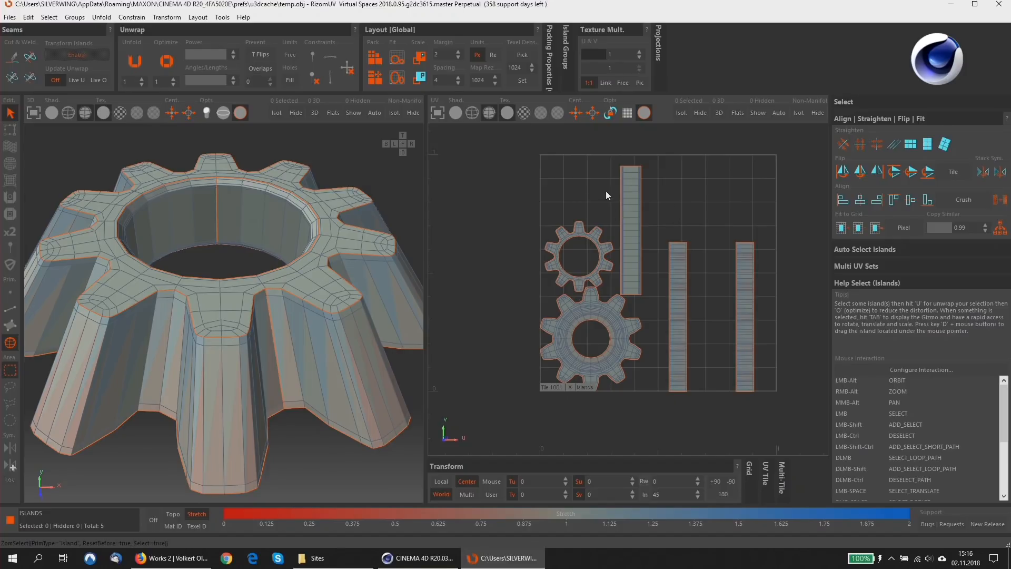
left_click(420, 78)
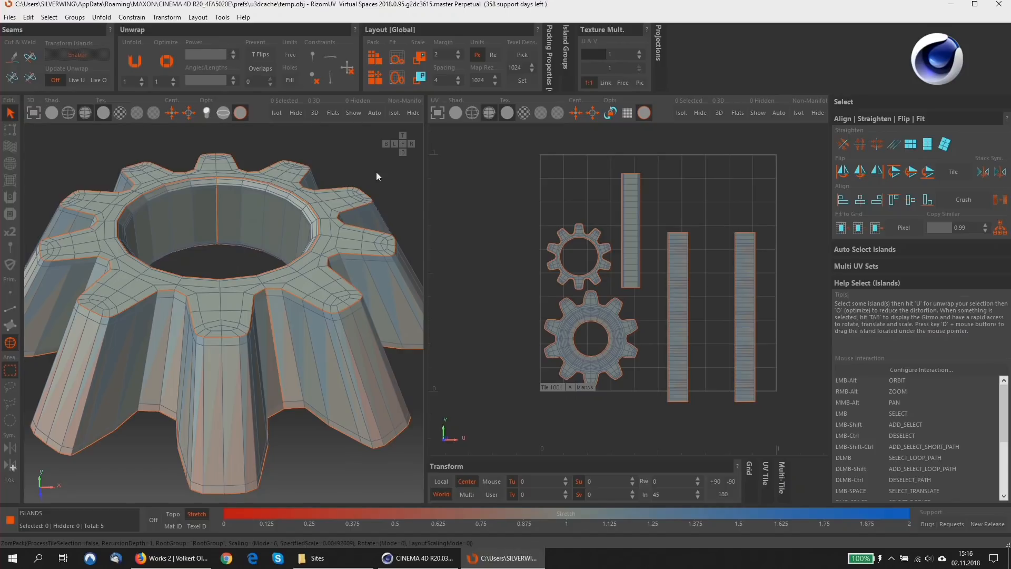
left_click(373, 79)
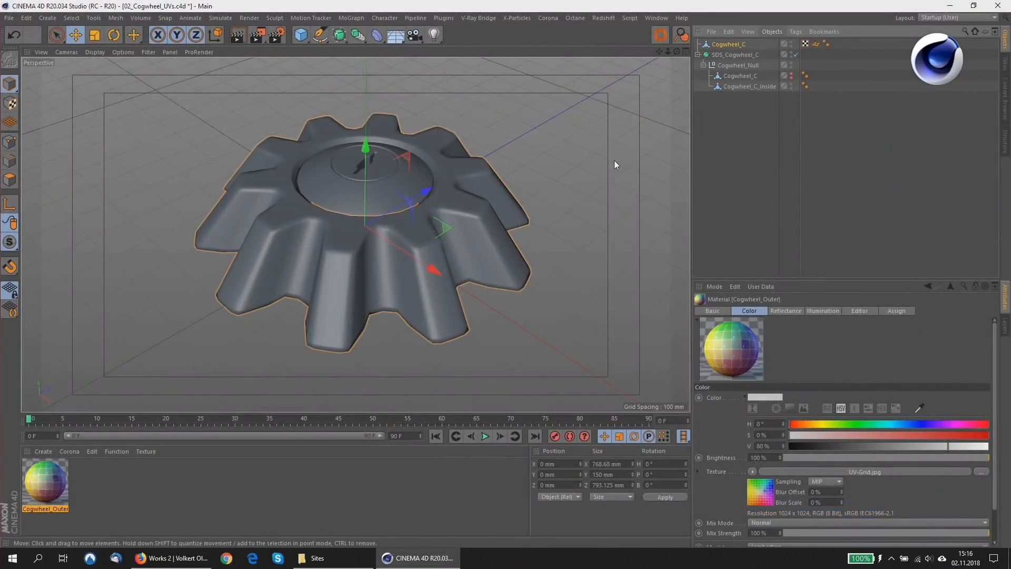
Switch to Cinema 4D and inspect Cogwheel_C's UV layout through its UVW tag, closing the texture window when done.
double_click(805, 44)
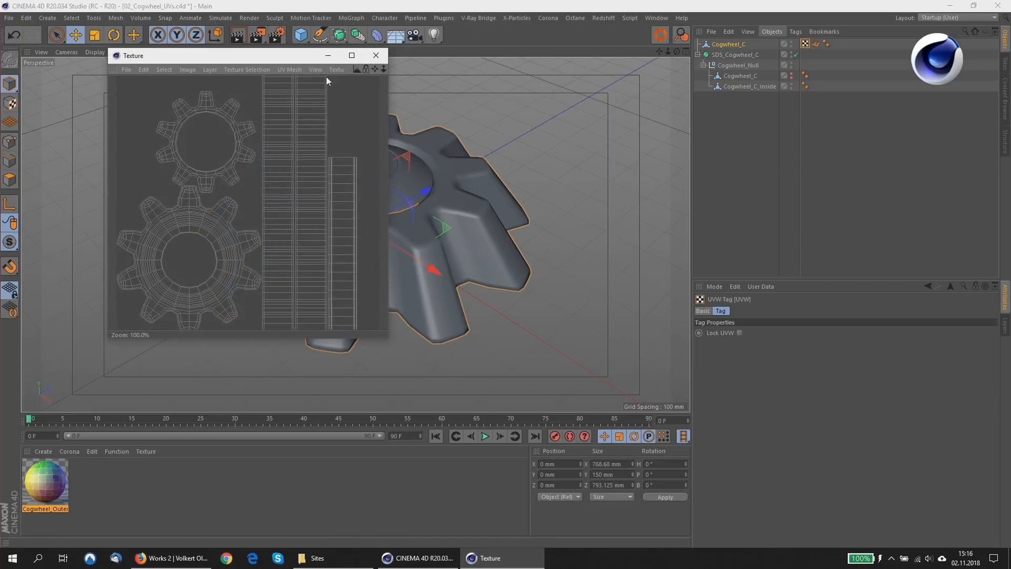
left_click(376, 55)
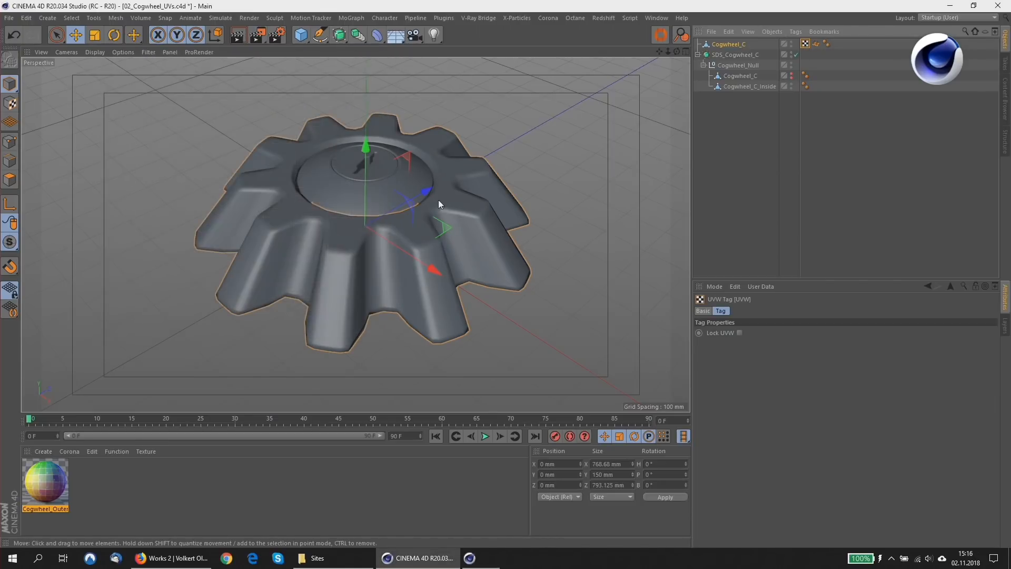
Apply the Cogwheel_Outer material to the top-level Cogwheel_C object and parent it to a new Subdivision Surface.
left_click(726, 43)
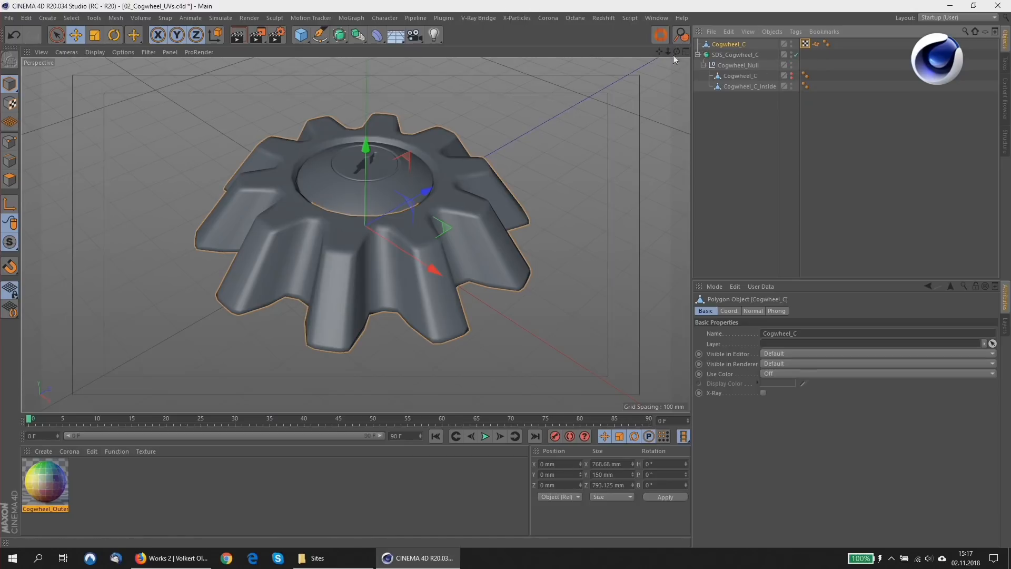
mouse_move(727, 45)
left_mouse_down()
mouse_move(747, 89)
mouse_move(726, 45)
left_mouse_up()
left_click_drag(444, 198, 433, 231, "alt")
left_click(339, 34)
left_click(374, 50, "alt")
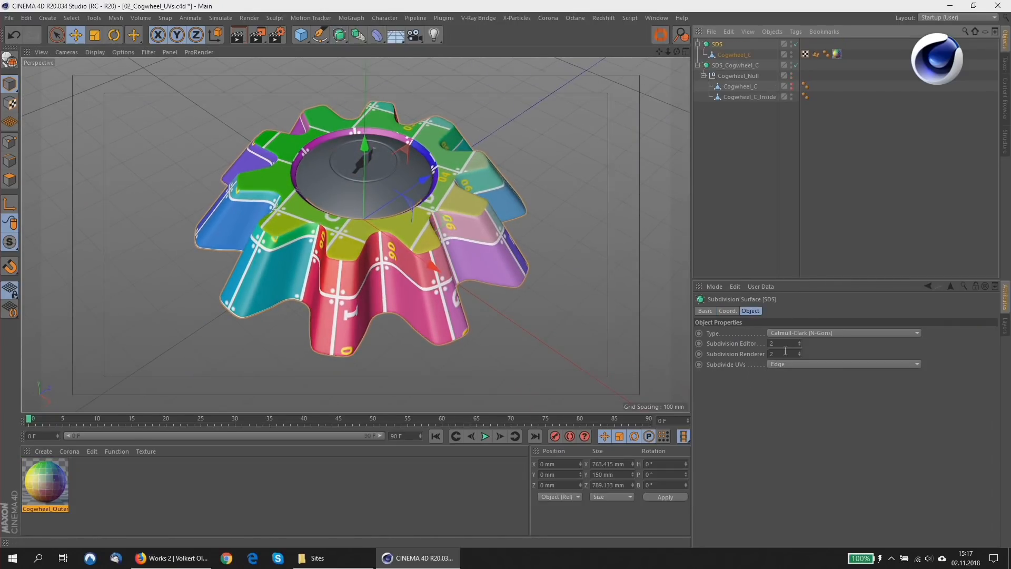
Set the Subdivision Surface's Subdivide UVs option to Standard and examine the grid texture around the teeth and hole rim.
left_click(789, 364)
left_click(788, 368)
scroll(412, 255, "up", 2)
scroll(412, 254, "up", 5)
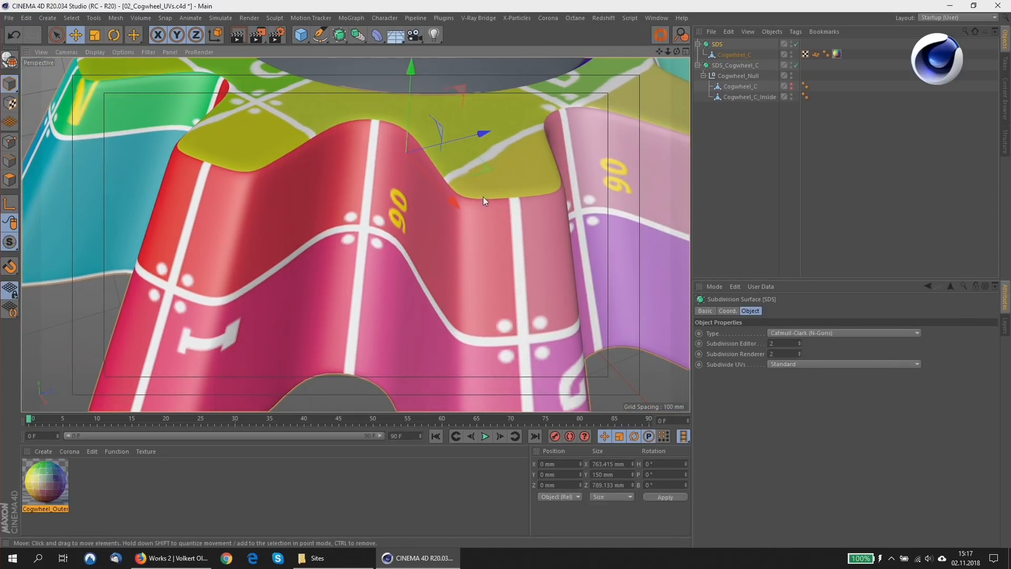
left_click_drag(485, 200, 597, 205, "alt")
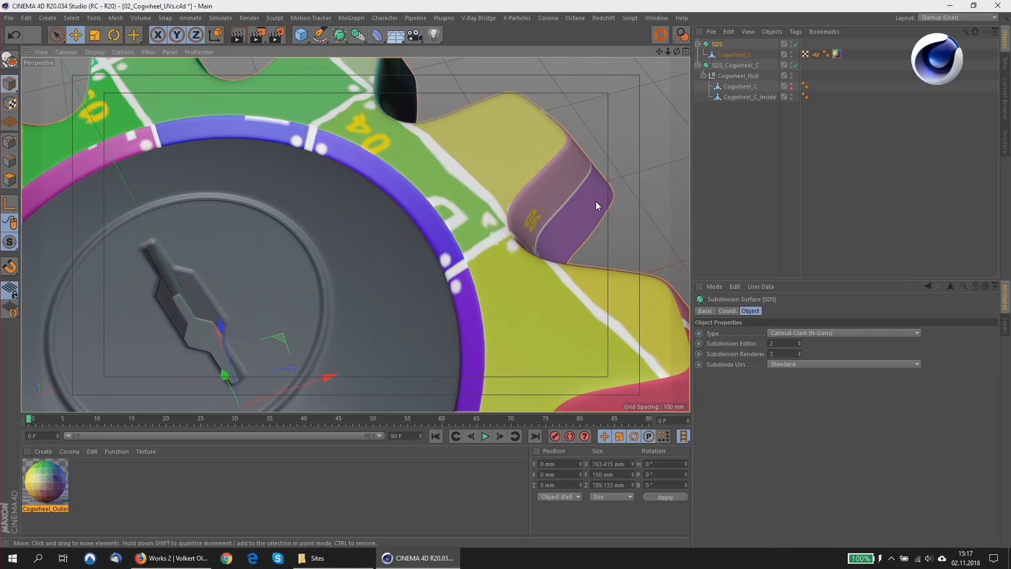
left_click_drag(487, 225, 460, 238, "alt")
Set the Subdivision Surface's Subdivide UVs option to Edge and check the grid texture along the cogwheel's seams.
left_click(793, 366)
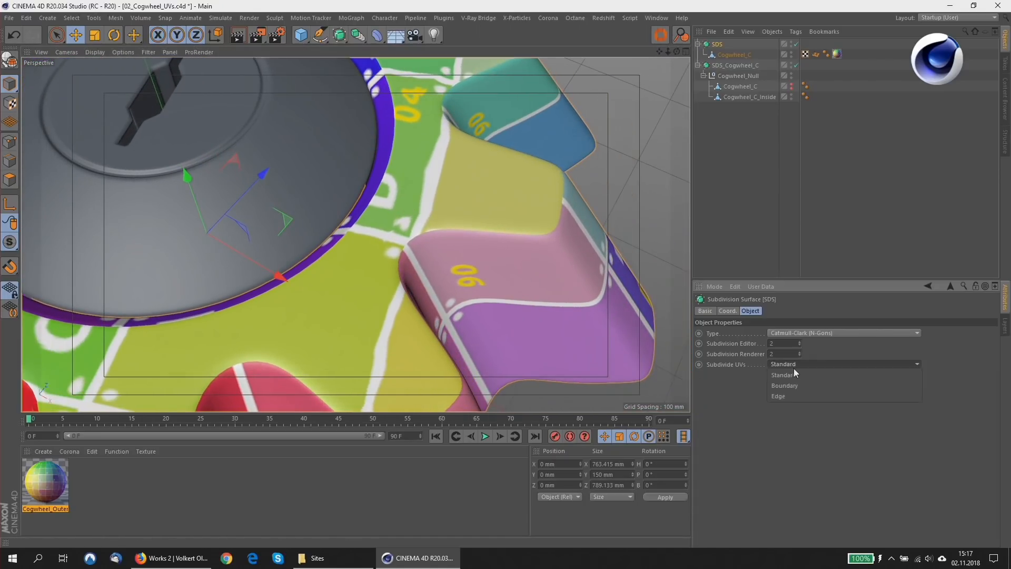
left_click(794, 396)
left_click_drag(428, 202, 684, 298, "alt")
middle_click_drag(497, 194, 416, 243, "alt")
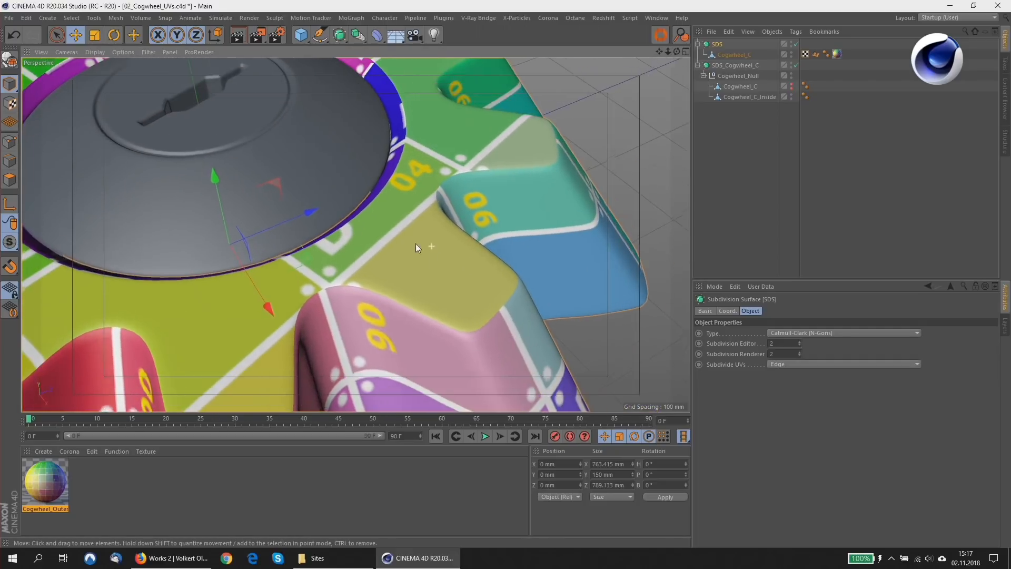
left_click_drag(415, 243, 352, 238, "alt")
right_click_drag(351, 238, 313, 262, "alt")
left_click_drag(312, 262, 353, 257, "alt")
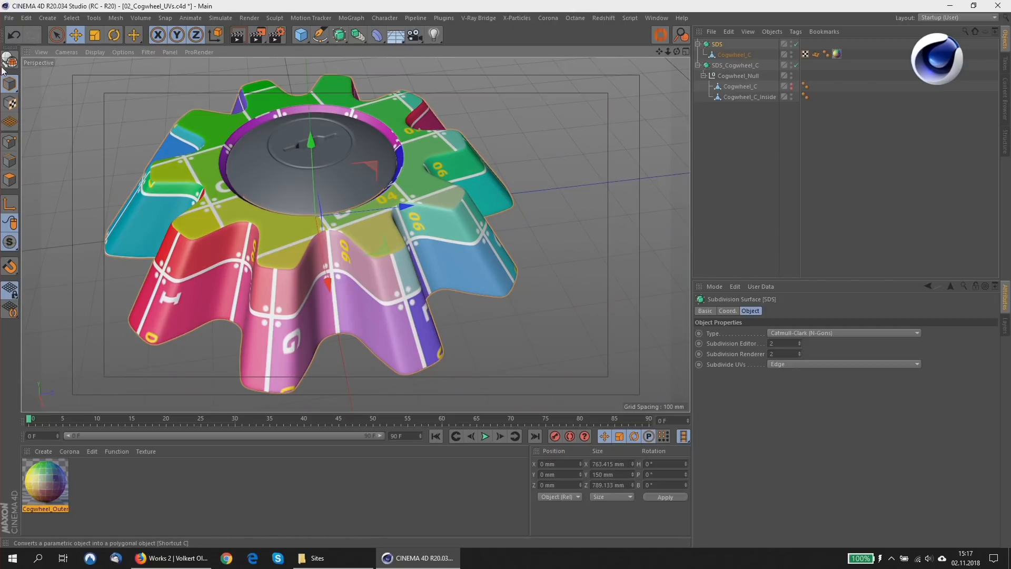
Close the 02_Cogwheel_UVs.c4d and 01_Cogwheel_Modeling.c4d projects without saving their changes.
left_click(9, 18)
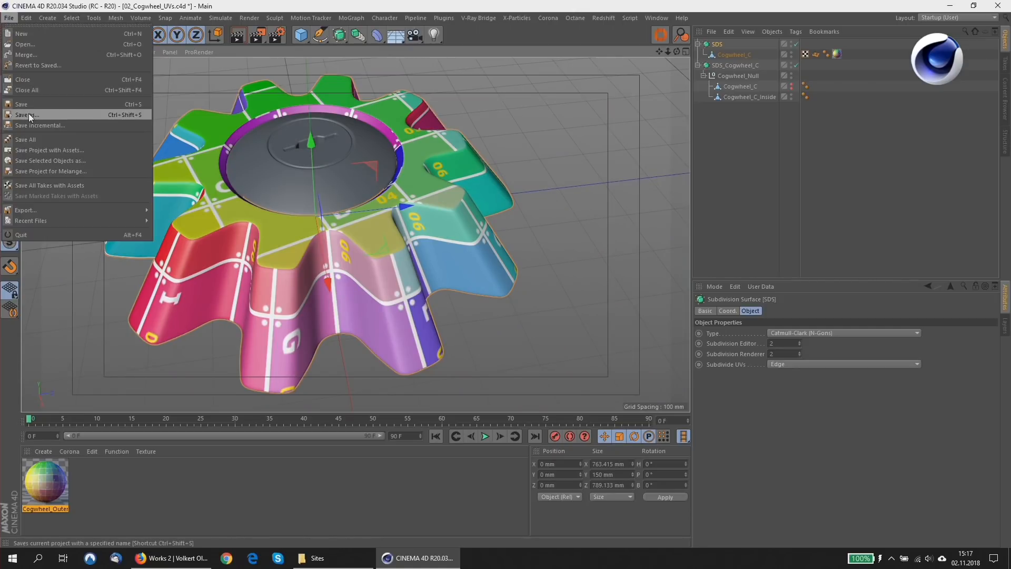
left_click(27, 79)
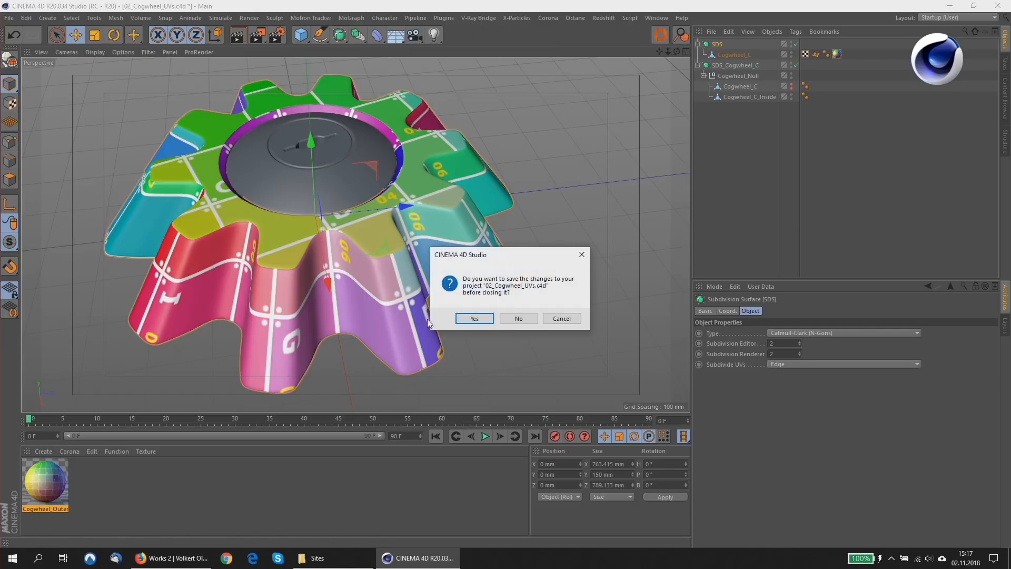
left_click(508, 318)
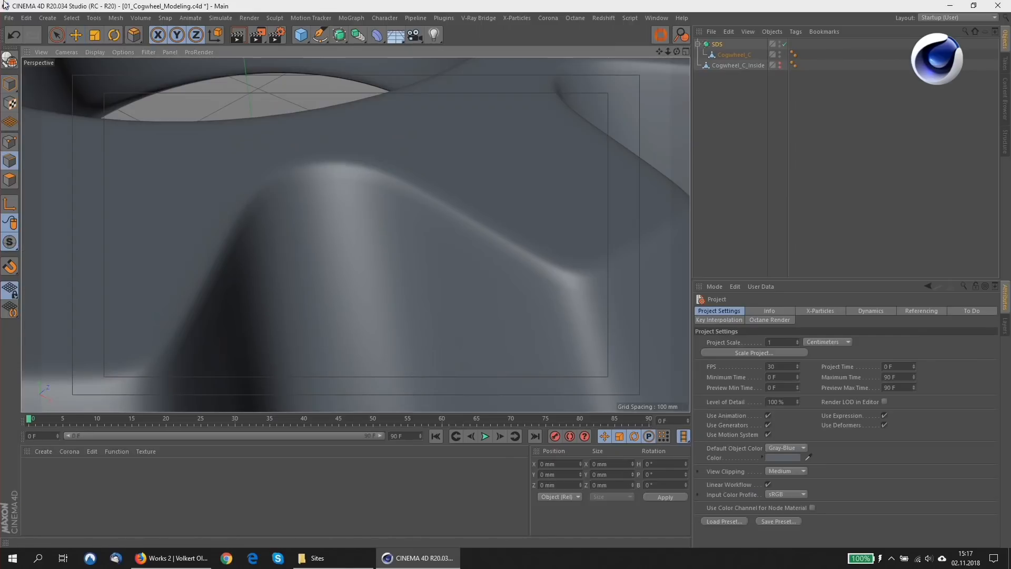
left_click(9, 18)
left_click(34, 89)
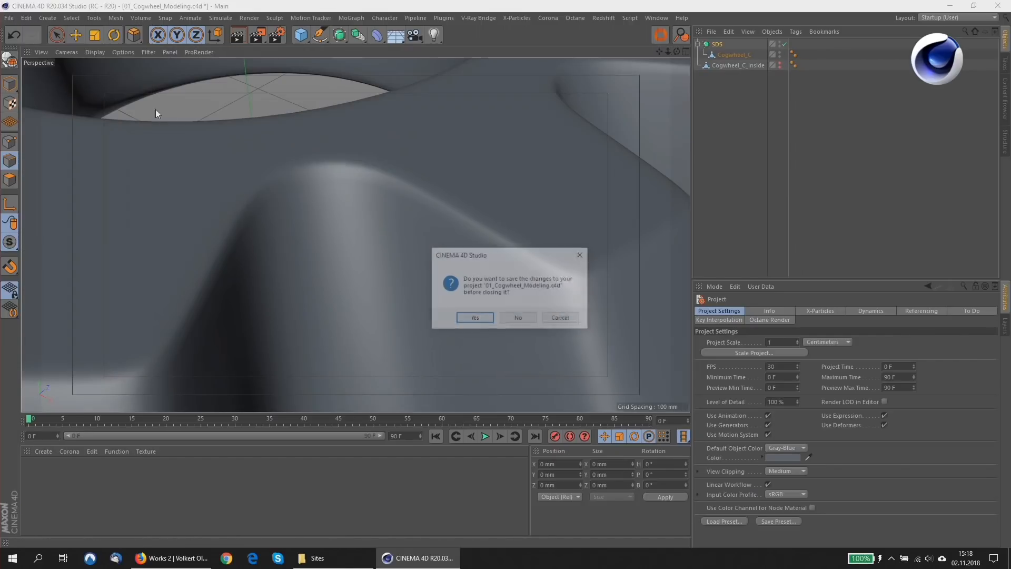
left_click(516, 318)
Open the recent project 03_Cogwheel_To_Substance.c4d, expand the SDS_Cogwheel_C hierarchy down to its meshes, and select Cogwheel_C_Inside.
left_click(10, 18)
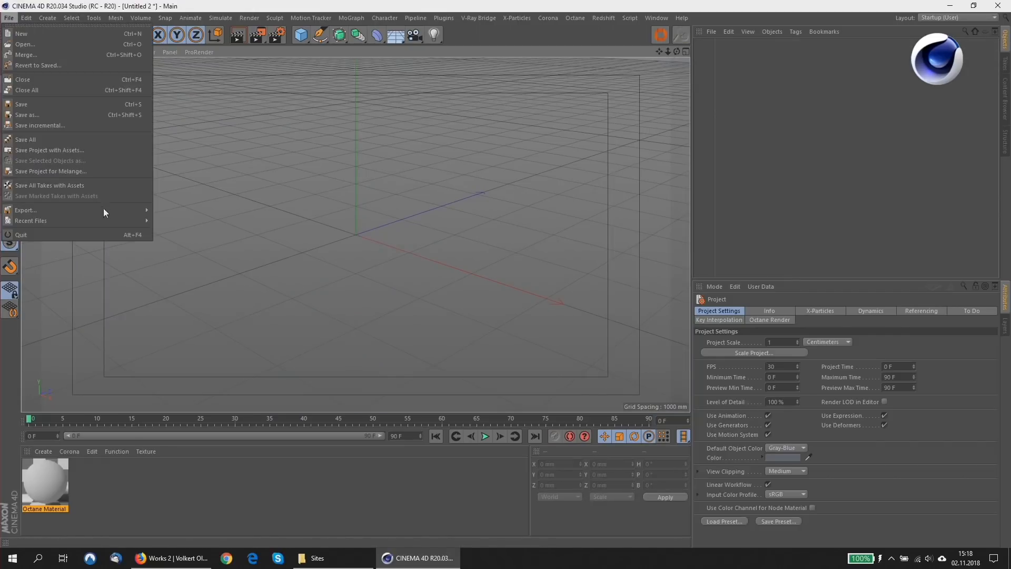
mouse_move(134, 219)
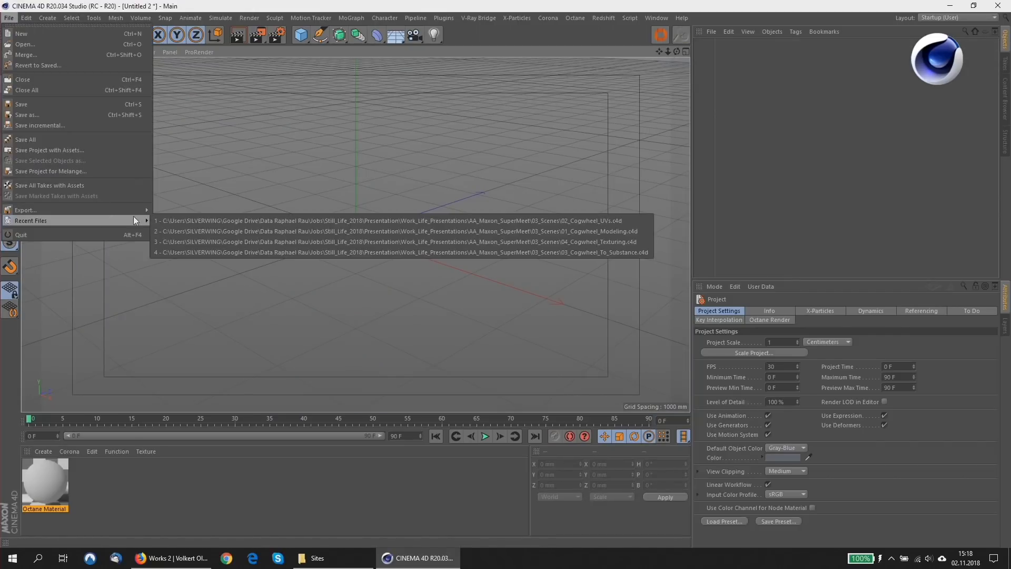
left_click(268, 251)
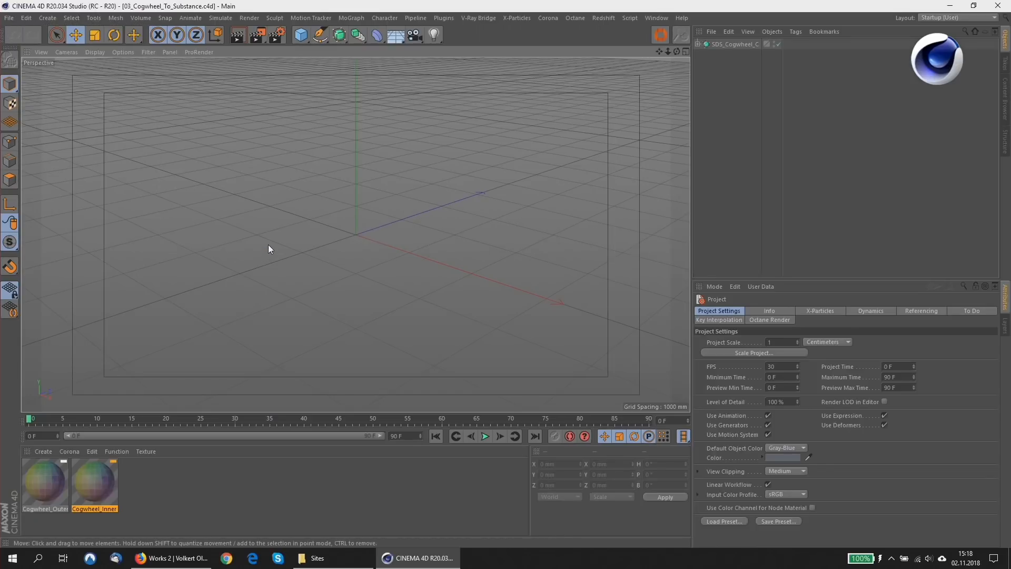
left_click(697, 44)
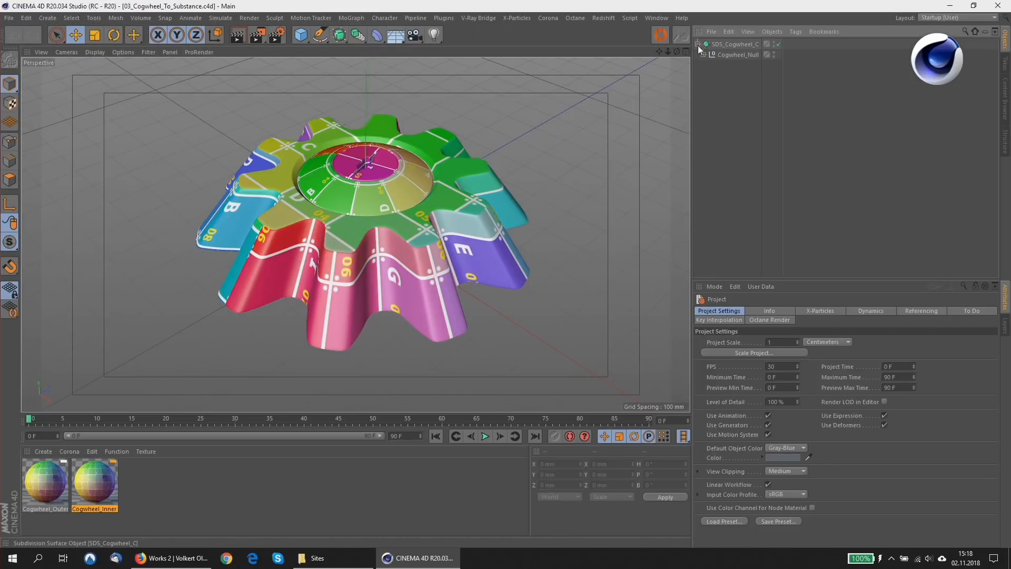
left_click(703, 55)
left_click(745, 76)
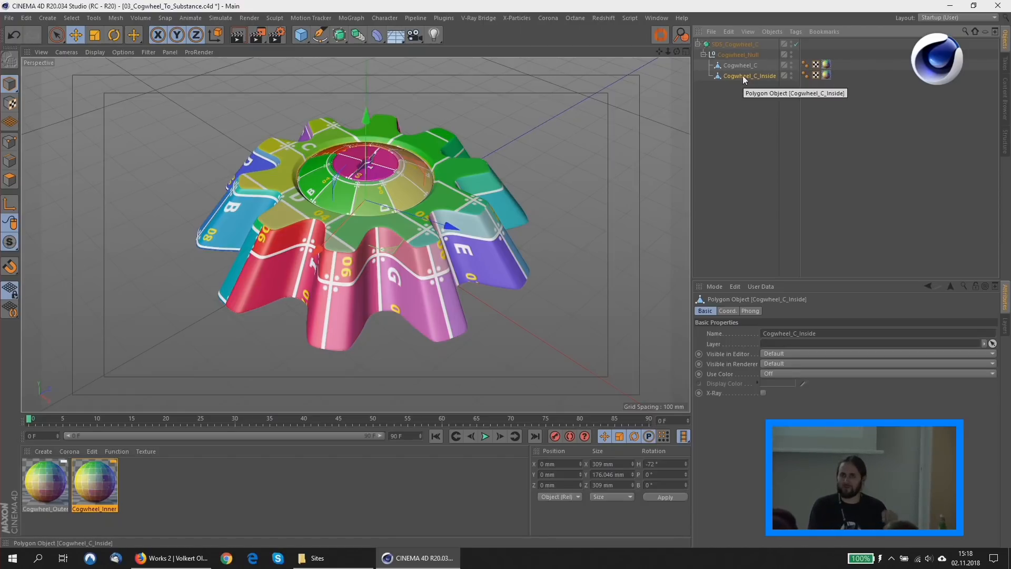
Inspect the UV layouts of Cogwheel_C and Cogwheel_C_Inside, and view the Cogwheel_Outer material's settings.
left_click(816, 65)
double_click(816, 65)
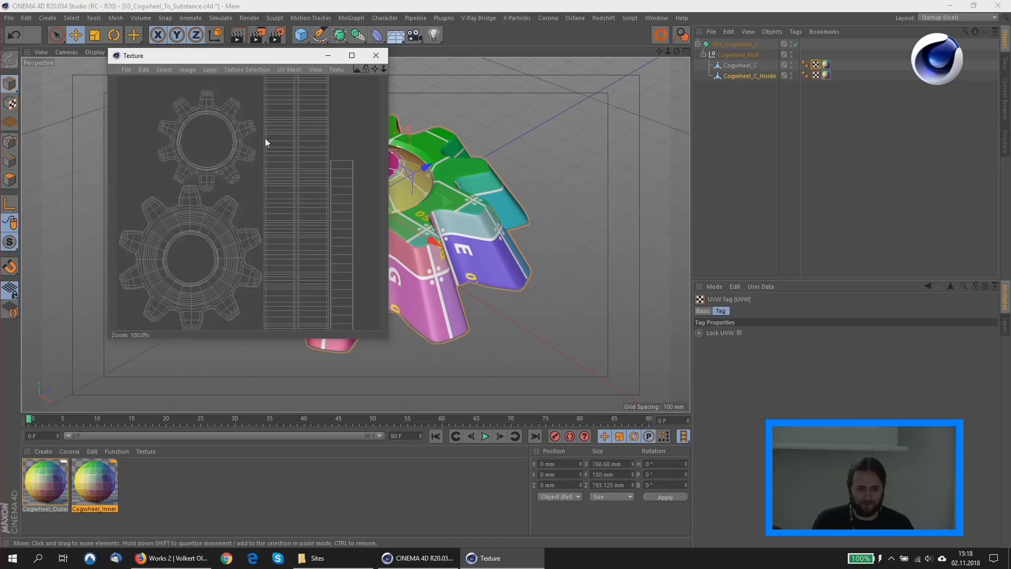
left_click(815, 65)
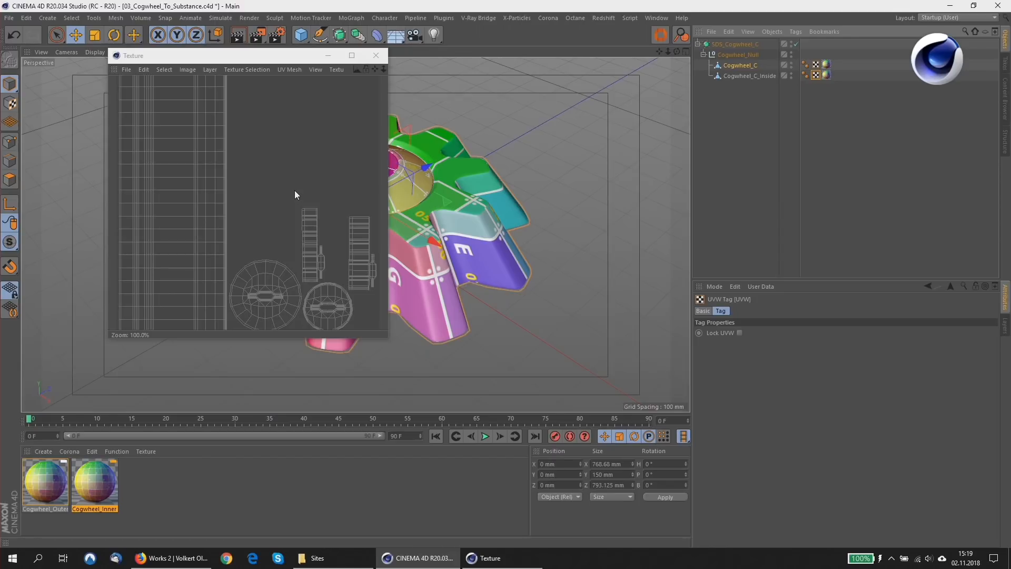
left_click(376, 55)
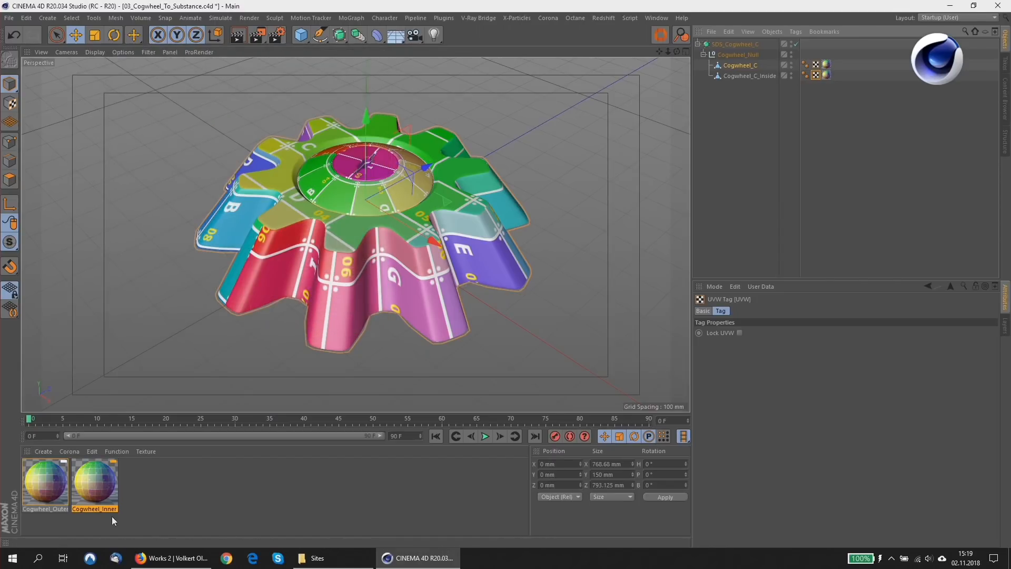
left_click(51, 483)
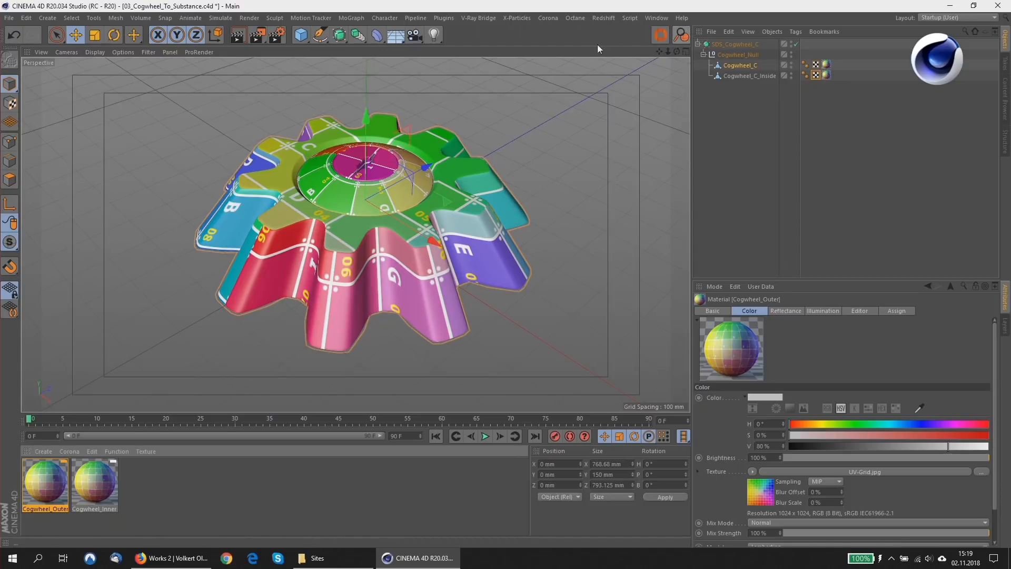
Start an FBX export of the scene, saving it as 03_Cogwheel_To_Substance.fbx in the 03_Scenes folder.
left_click(9, 18)
mouse_move(20, 223)
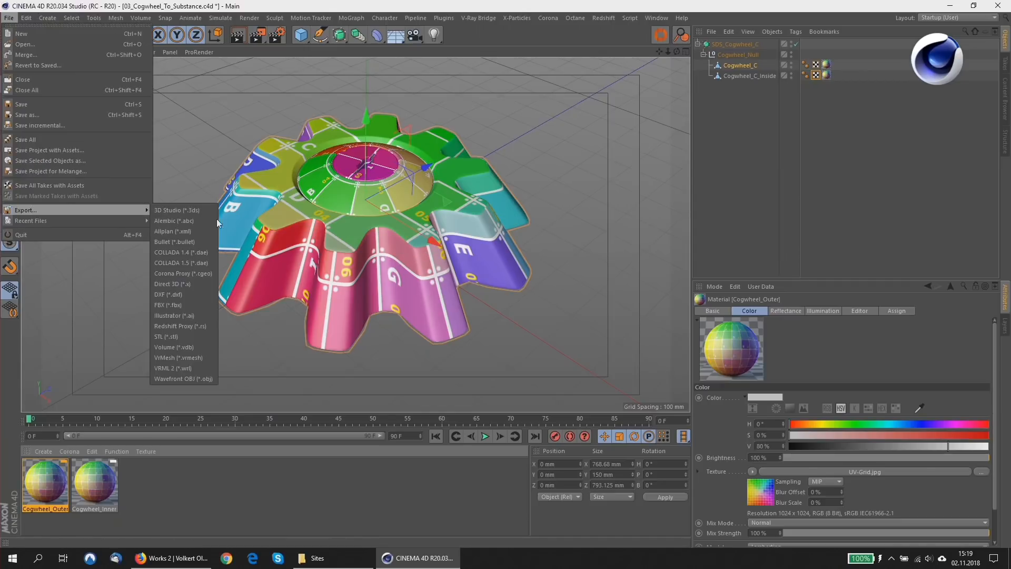
left_click(197, 303)
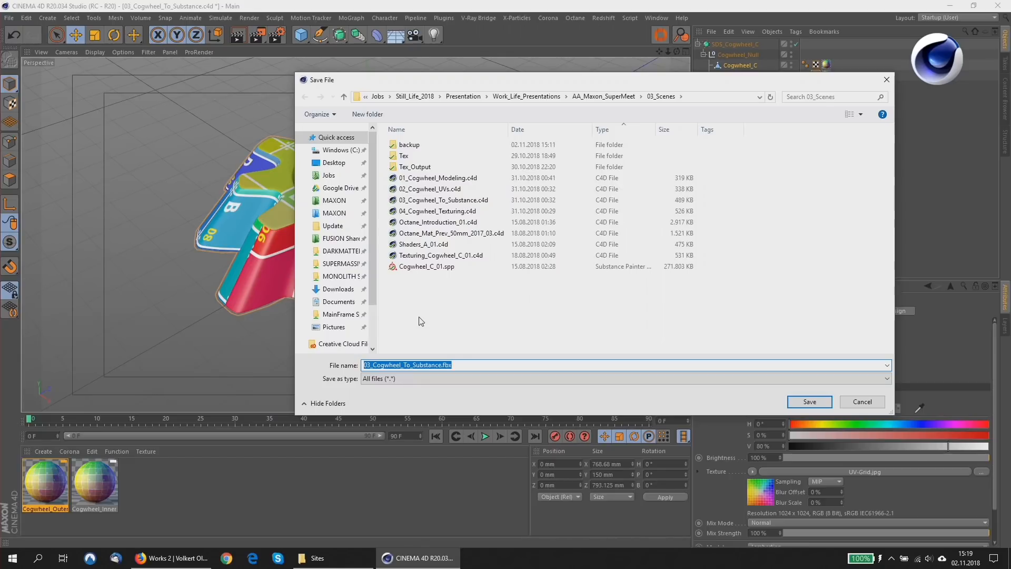
left_click(807, 402)
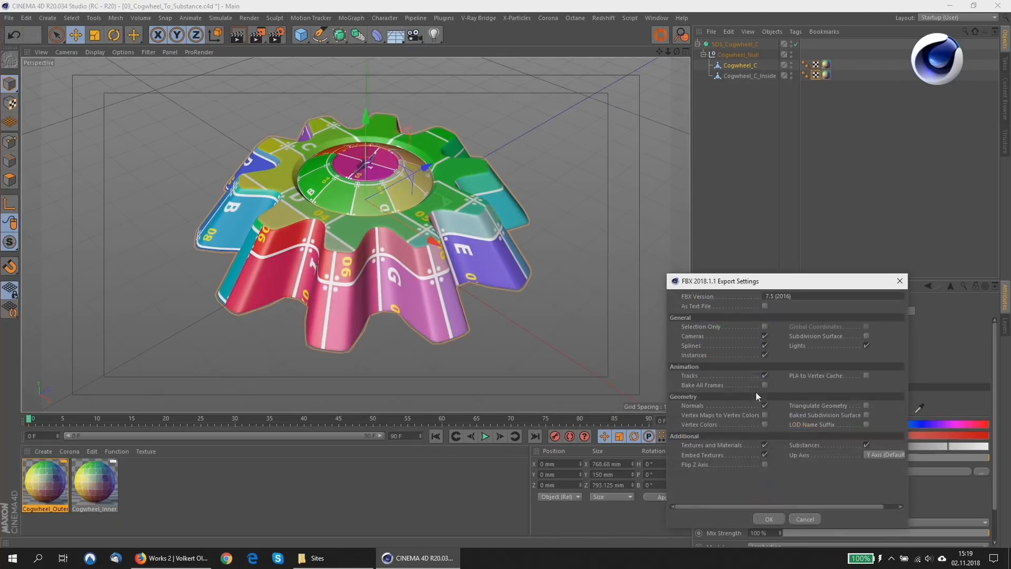
Enable Baked Subdivision Surface, disable Cameras and Tracks in the FBX settings, and run the export.
left_click_drag(749, 286, 609, 87)
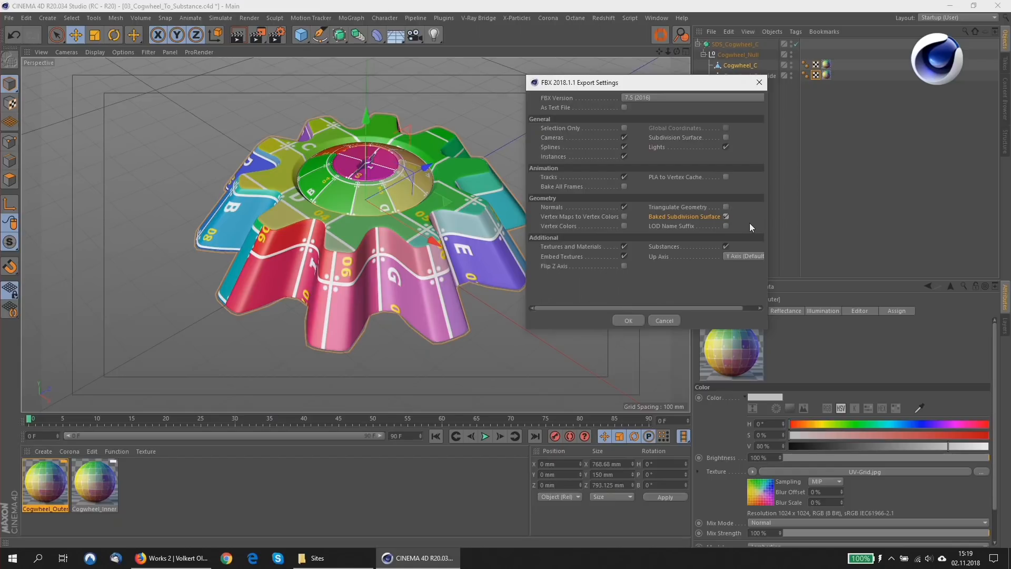
left_click(624, 137)
left_click(625, 177)
left_click(629, 320)
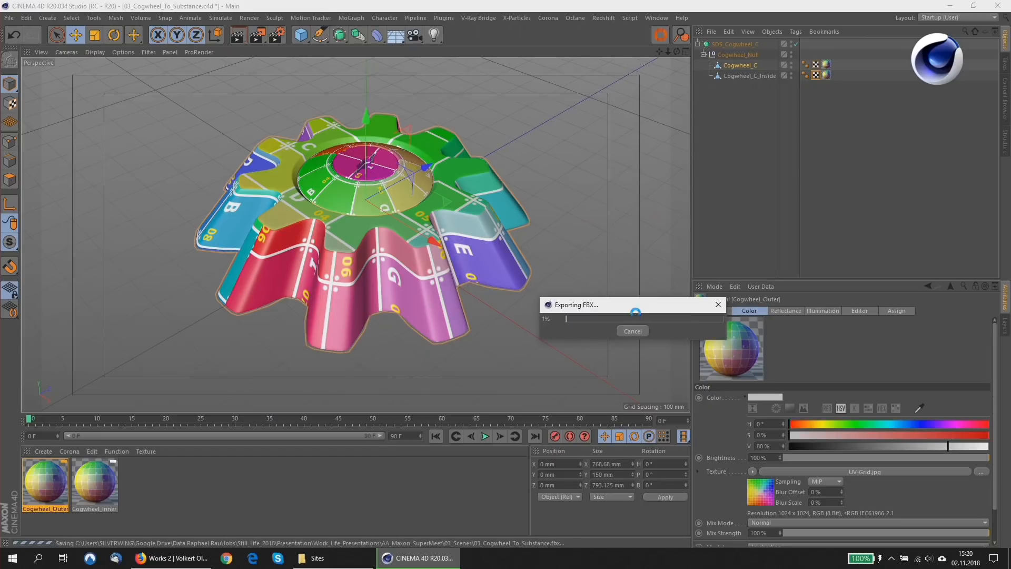
Launch Substance Painter and minimise the Cinema 4D window.
left_click(12, 557)
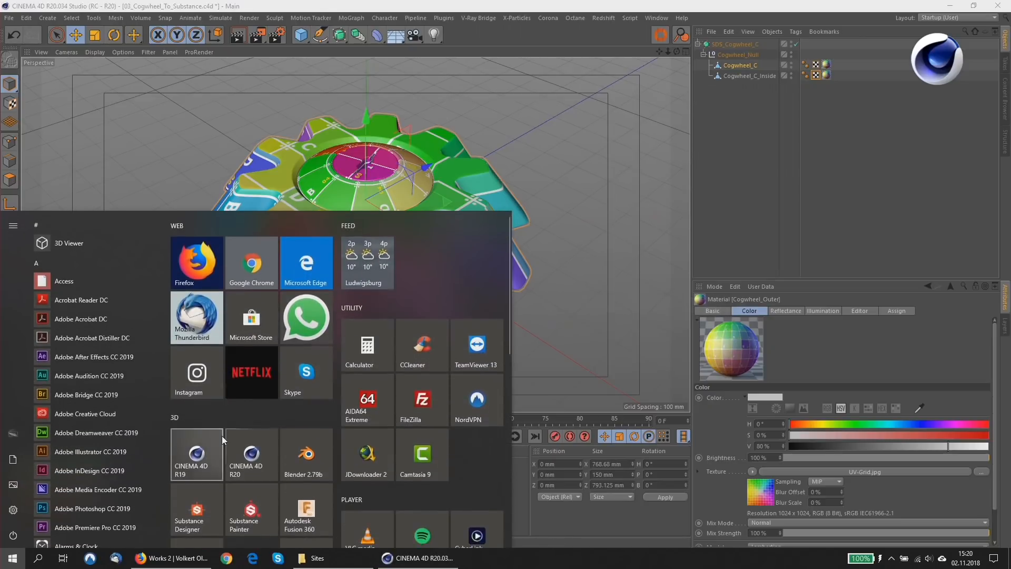
scroll(222, 434, "down", 1)
left_click(257, 459)
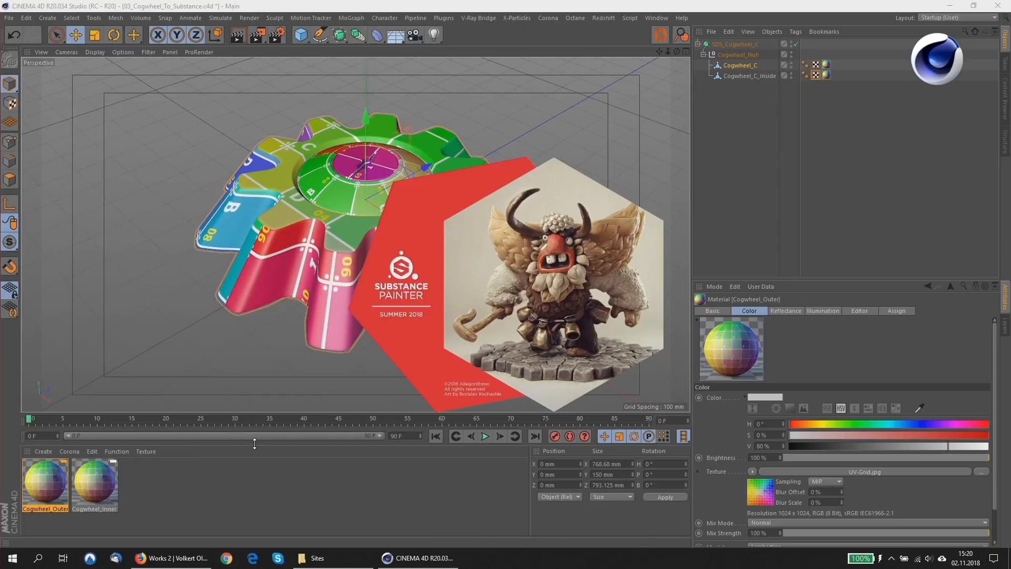
left_click(949, 5)
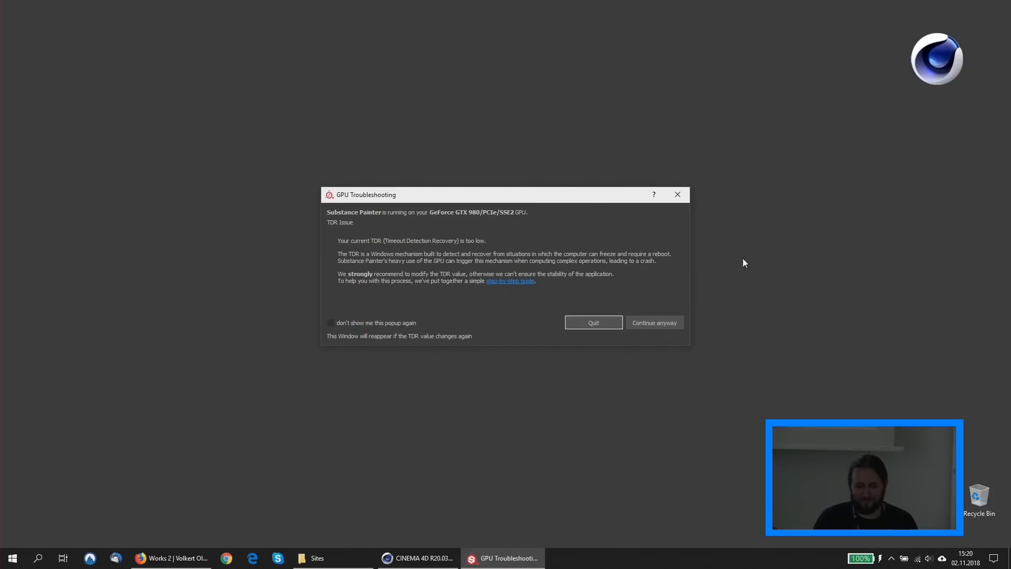
Continue past the GPU troubleshooting warning, dismiss the welcome window and maximise Substance Painter.
left_click(659, 327)
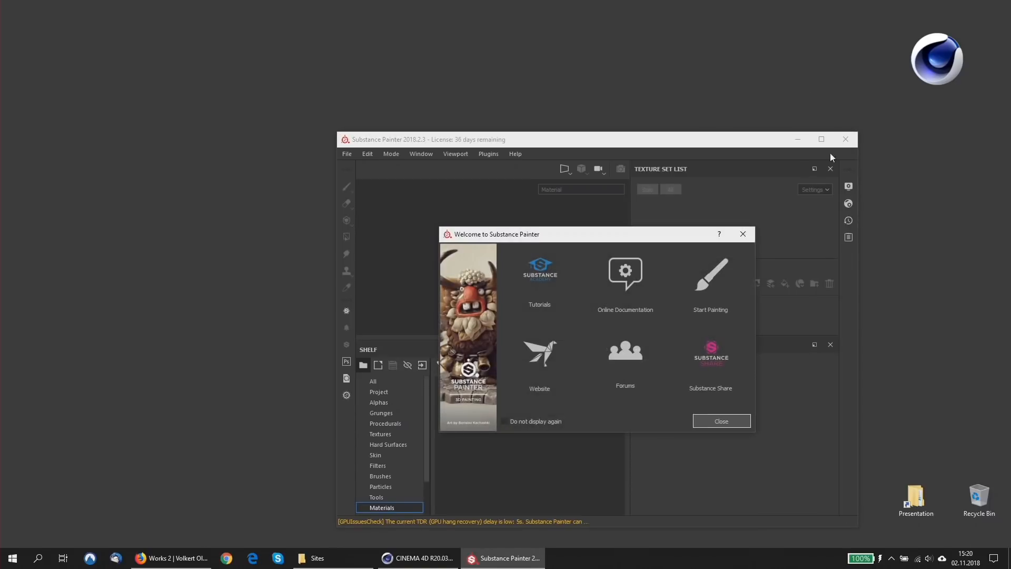
left_click(705, 417)
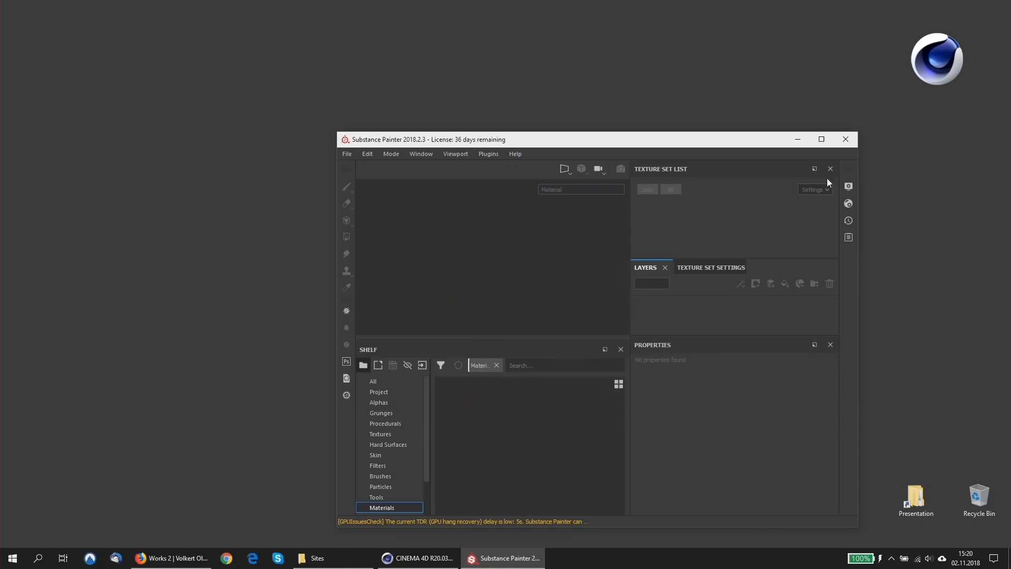
left_click(821, 139)
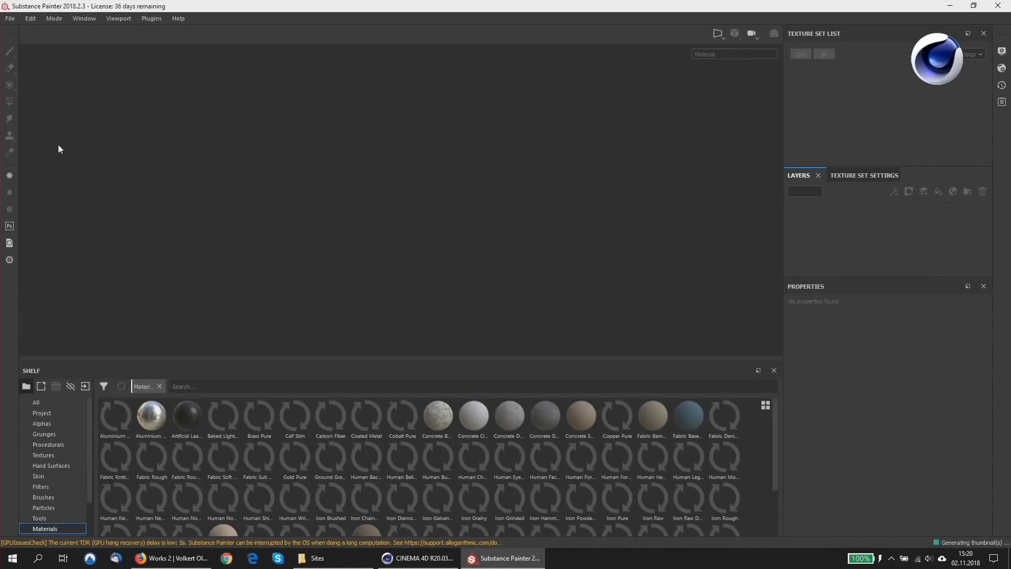
Start a new project with the PBR - Metallic Roughness template, 1024 document resolution and the OpenGL normal map format.
left_click(10, 18)
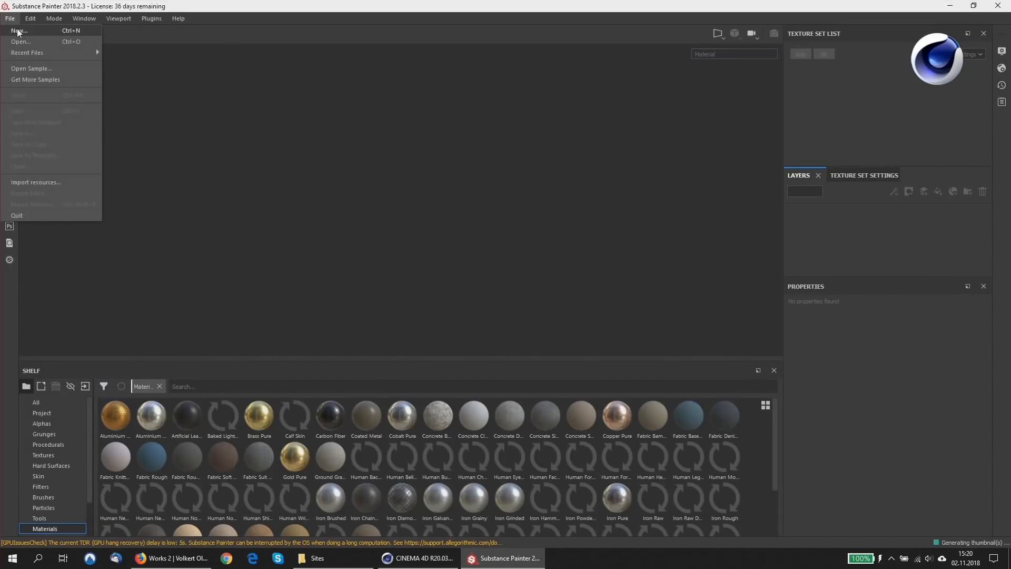
left_click(18, 31)
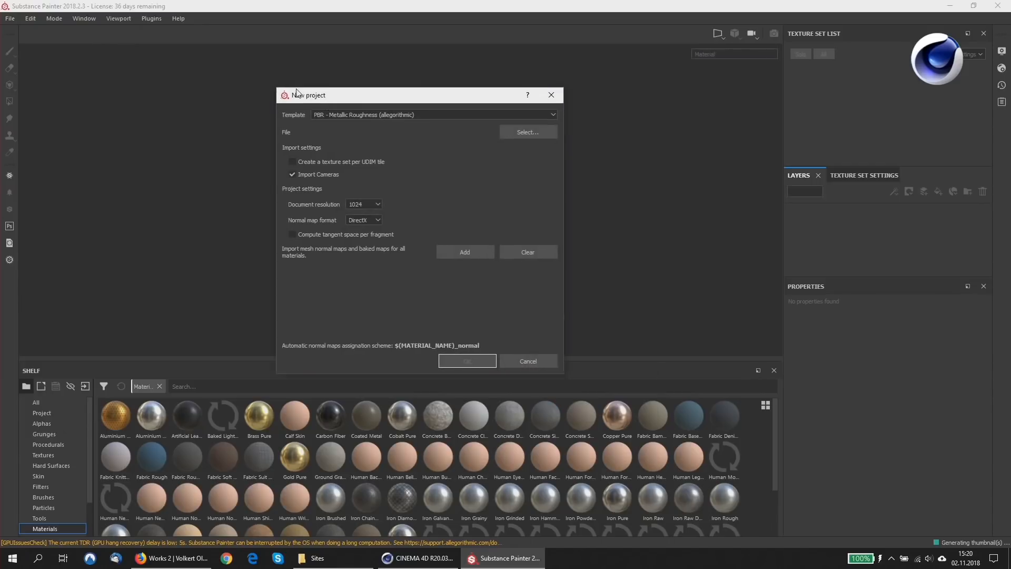
left_click_drag(296, 90, 185, 51)
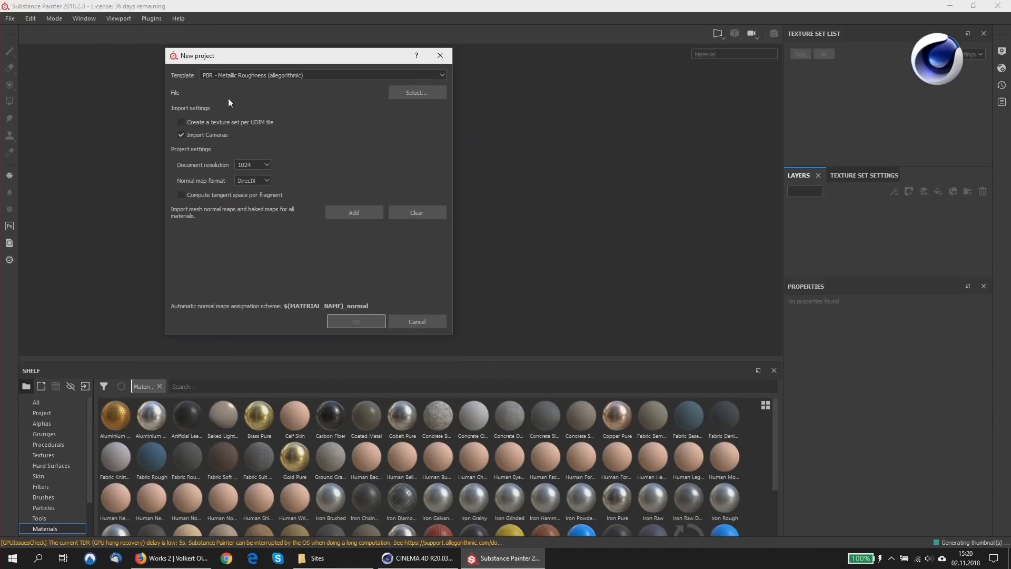
left_click(250, 166)
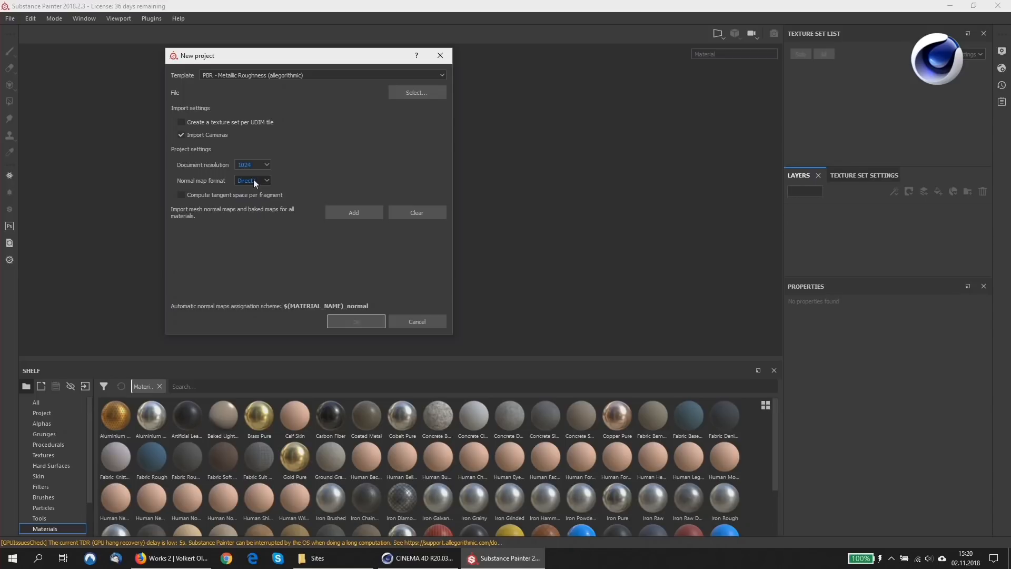
left_click(254, 181)
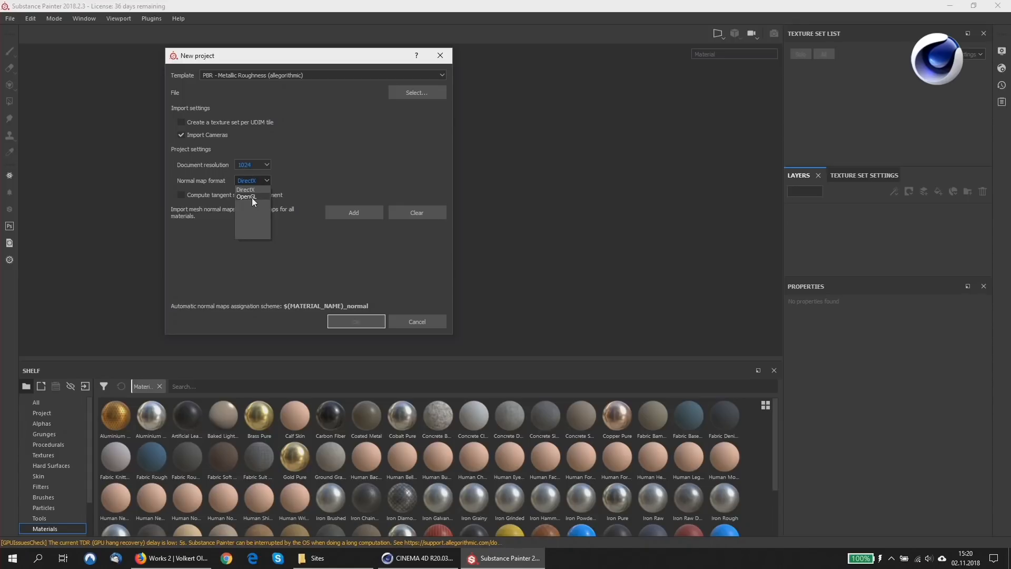
left_click(252, 198)
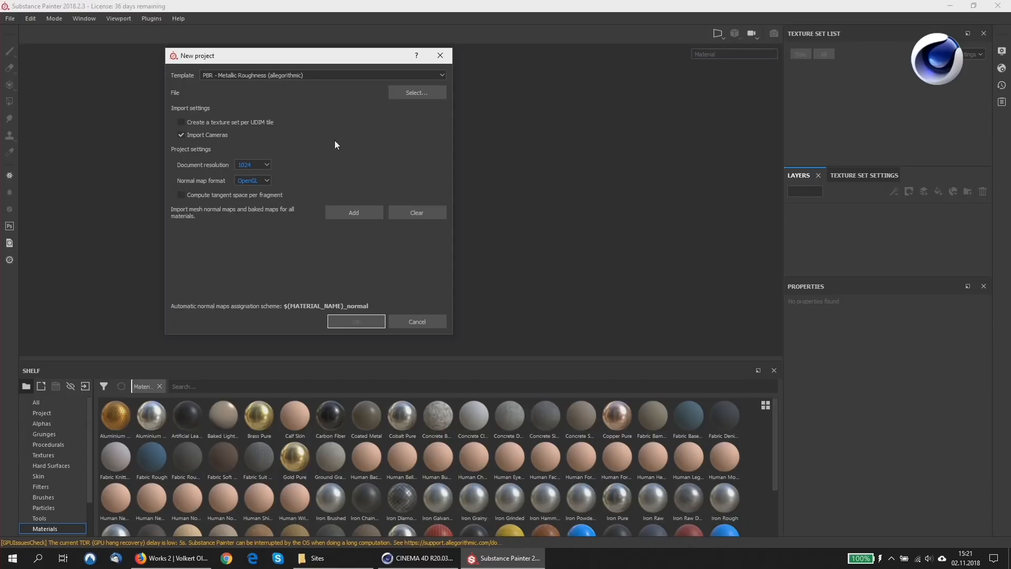
left_click(295, 74)
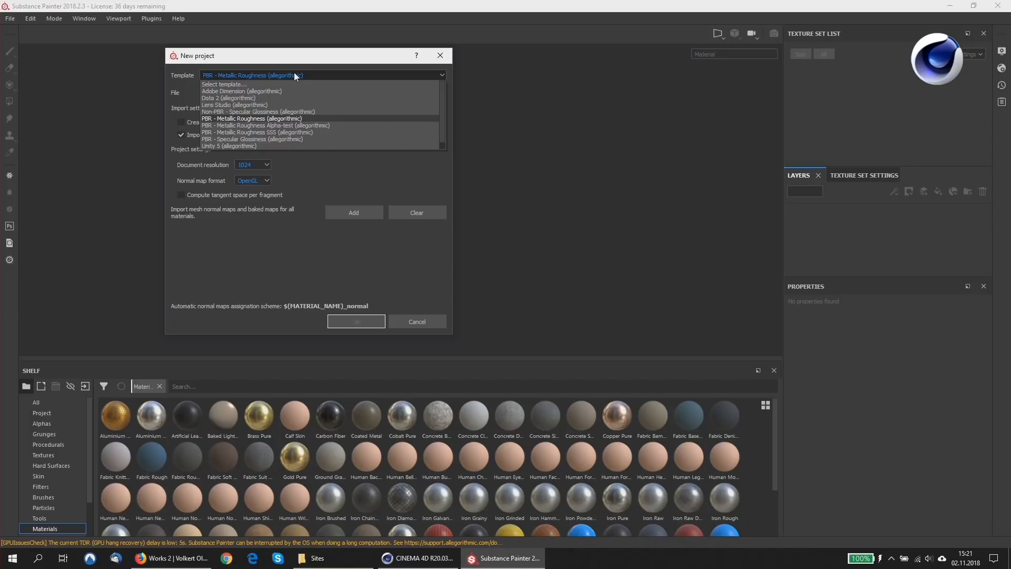
left_click(294, 75)
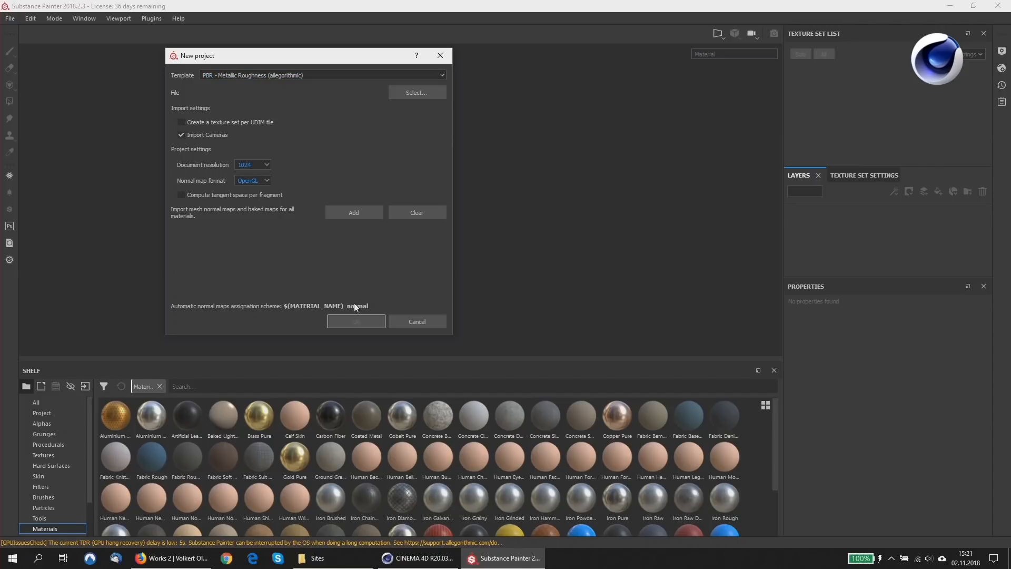
Choose 03_Cogwheel_To_Substance.fbx from the 03_Scenes folder as the project mesh and create the project.
left_click(407, 94)
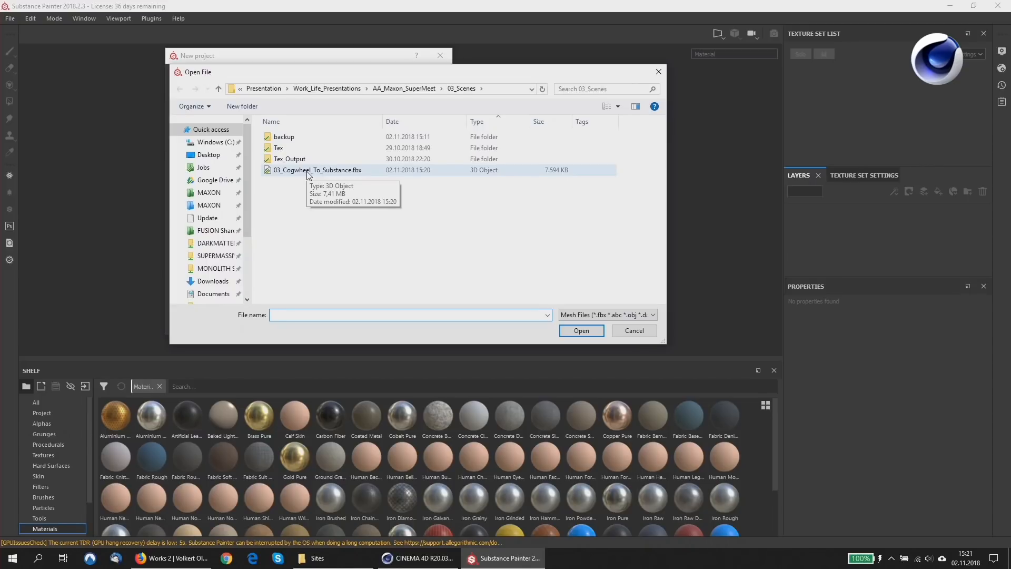
double_click(307, 170)
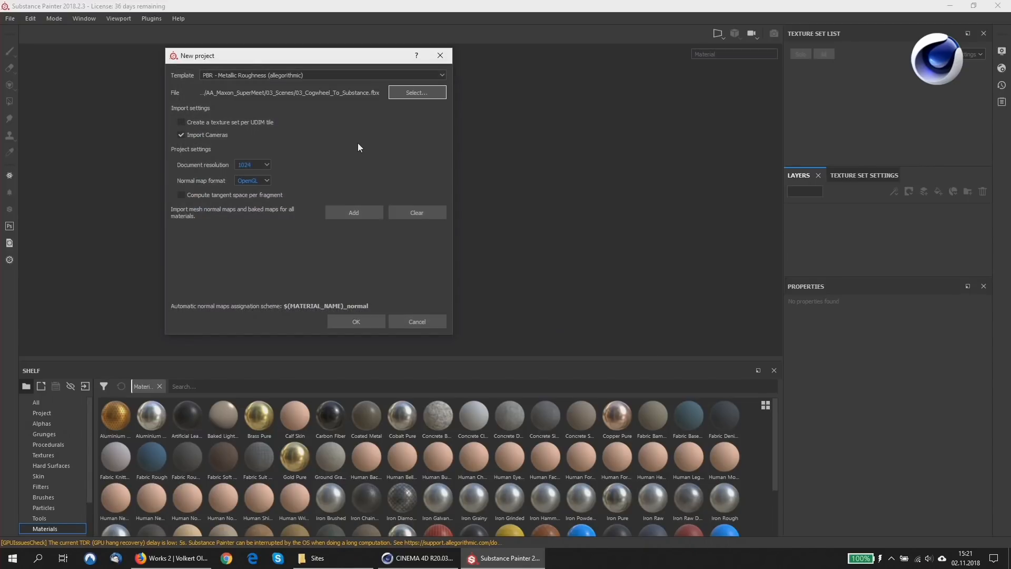
left_click(353, 324)
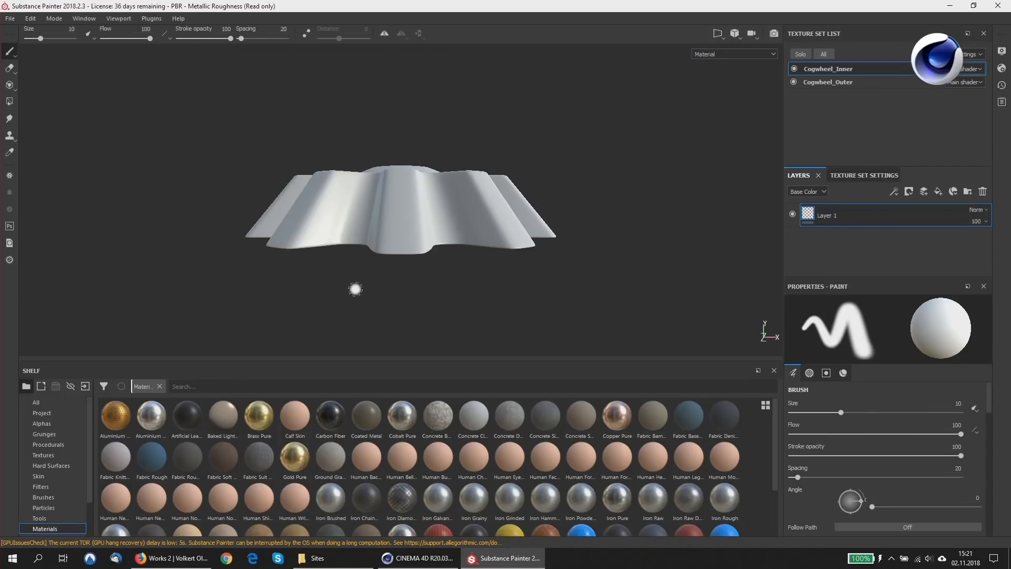
mouse_move(409, 177)
left_mouse_down("alt")
mouse_move(412, 247)
mouse_move(411, 189)
mouse_move(390, 274)
mouse_move(373, 223)
mouse_move(417, 203)
left_mouse_up("alt")
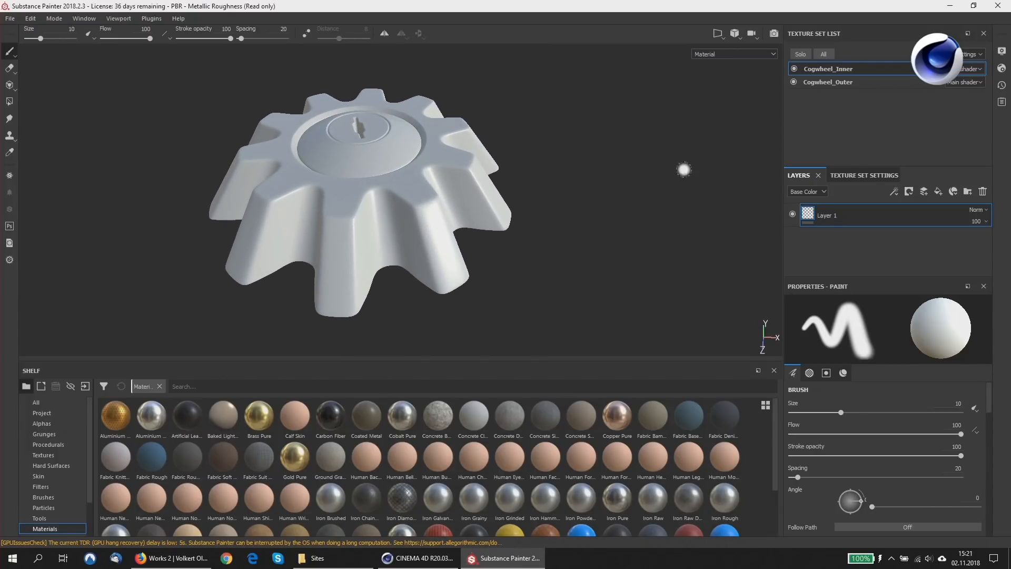
Show the texture set settings of Cogwheel_Outer with more room and open its mesh map baking options.
left_click(824, 81)
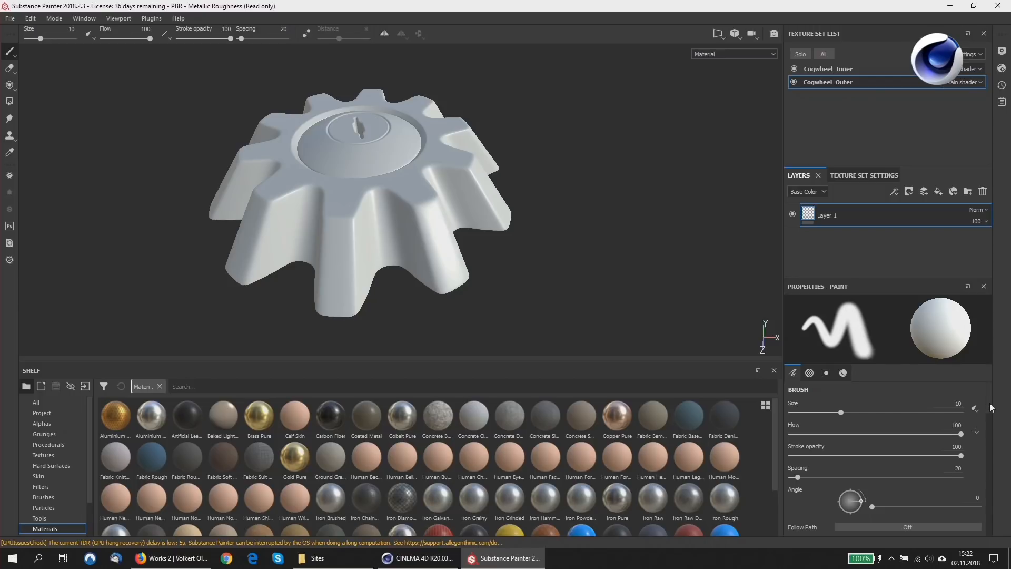
left_click(863, 176)
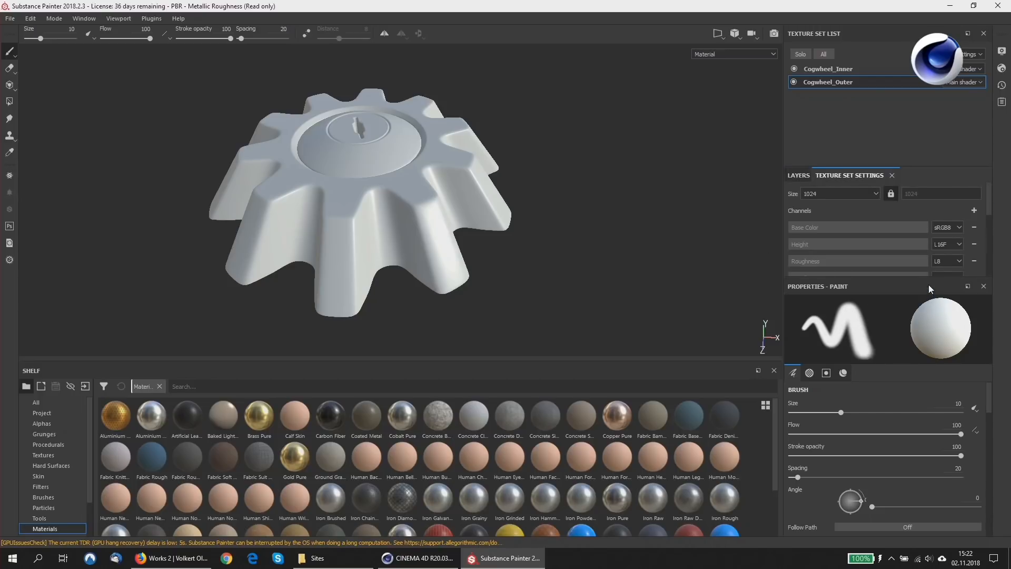
left_click_drag(928, 275, 948, 412)
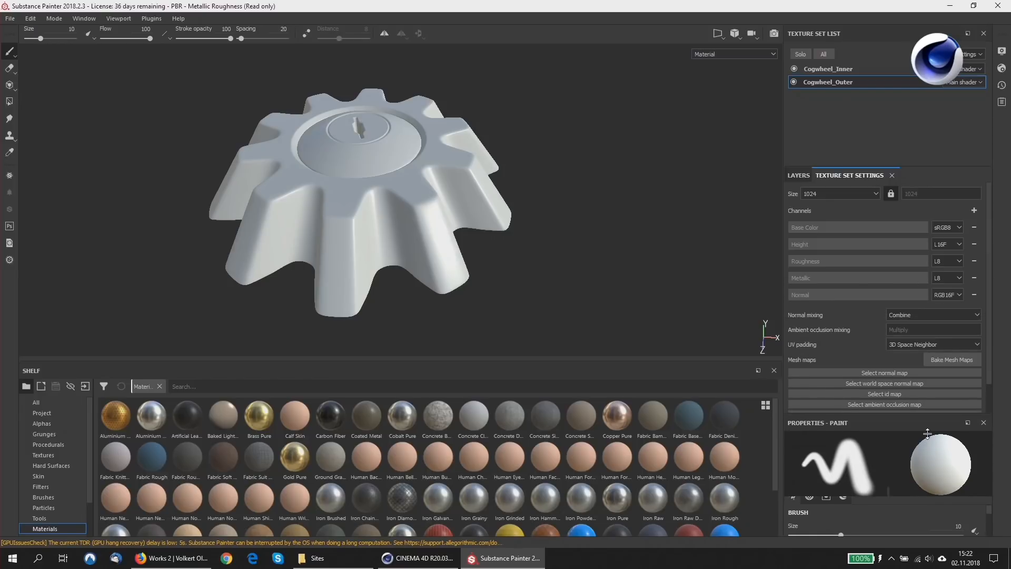
left_click(959, 359)
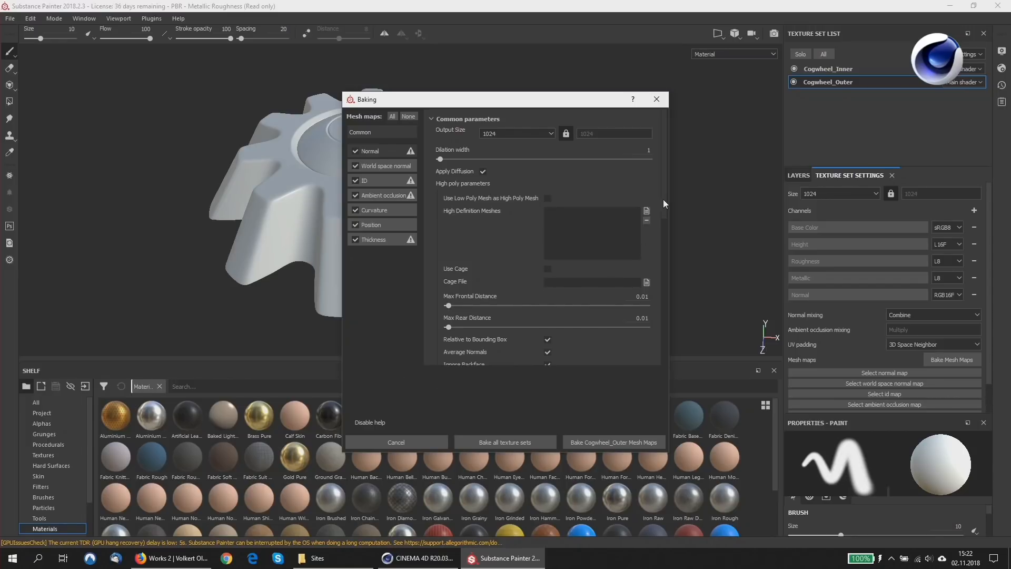
Disable Enable Seams for the Curvature baker, apply that to all texture sets, and bake the mesh maps of all sets.
left_click(376, 211)
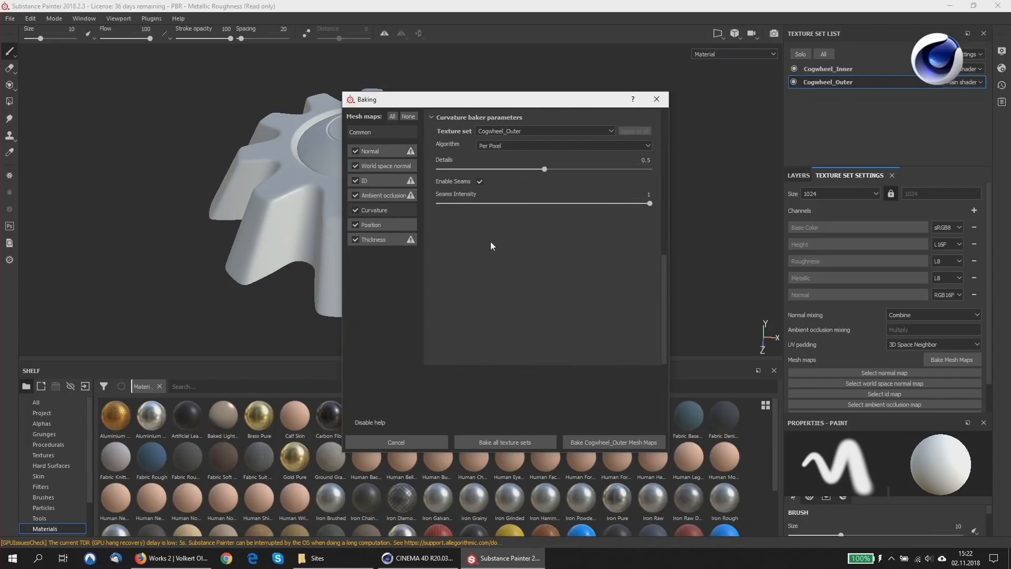
left_click(479, 181)
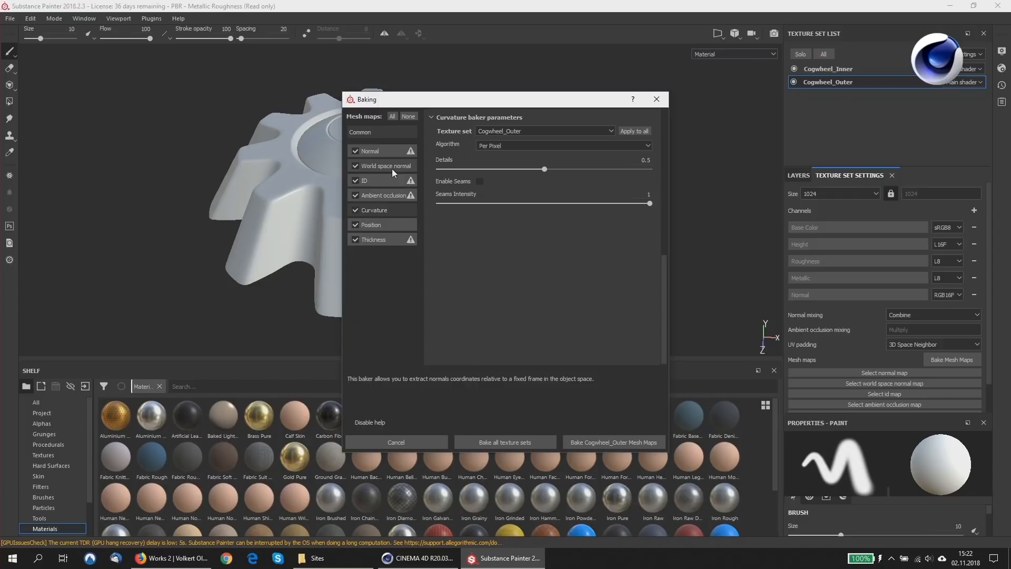
left_click(377, 195)
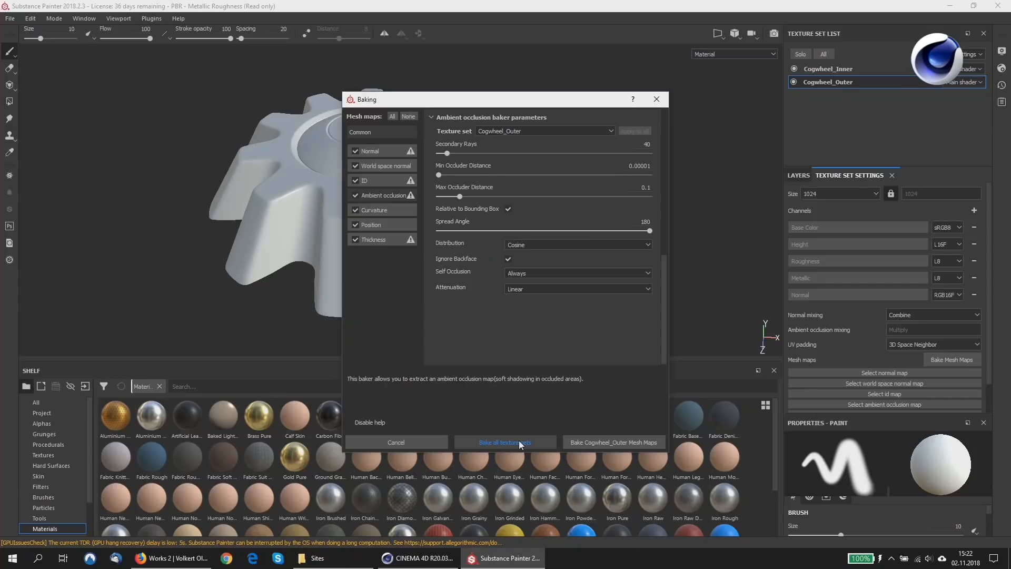
left_click(400, 210)
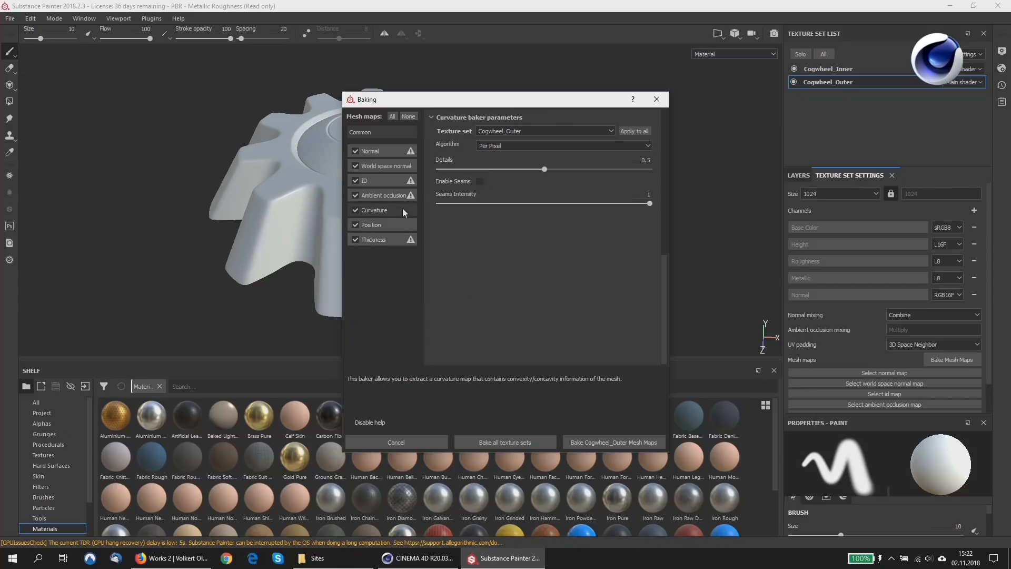
left_click(630, 129)
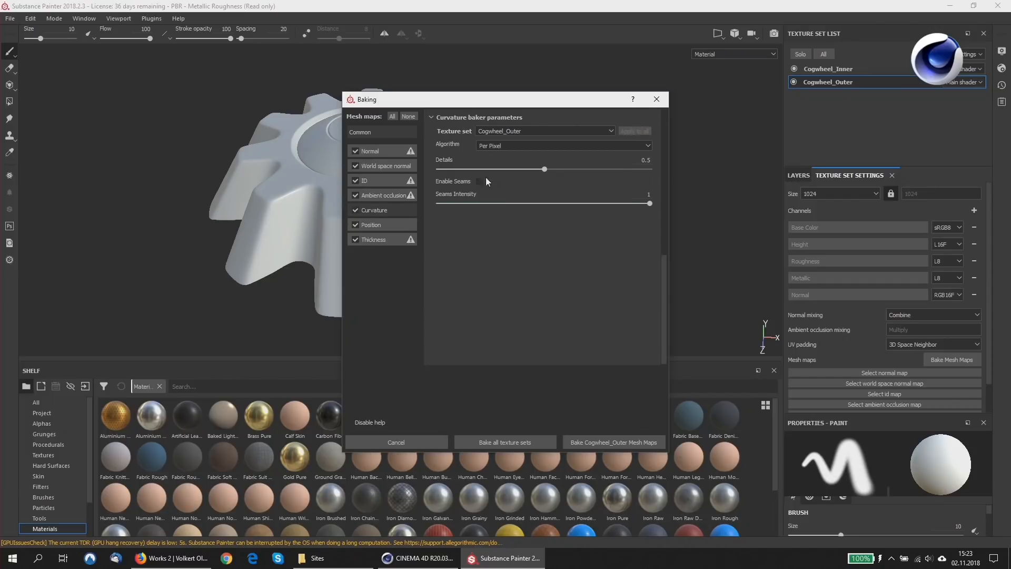
left_click(515, 440)
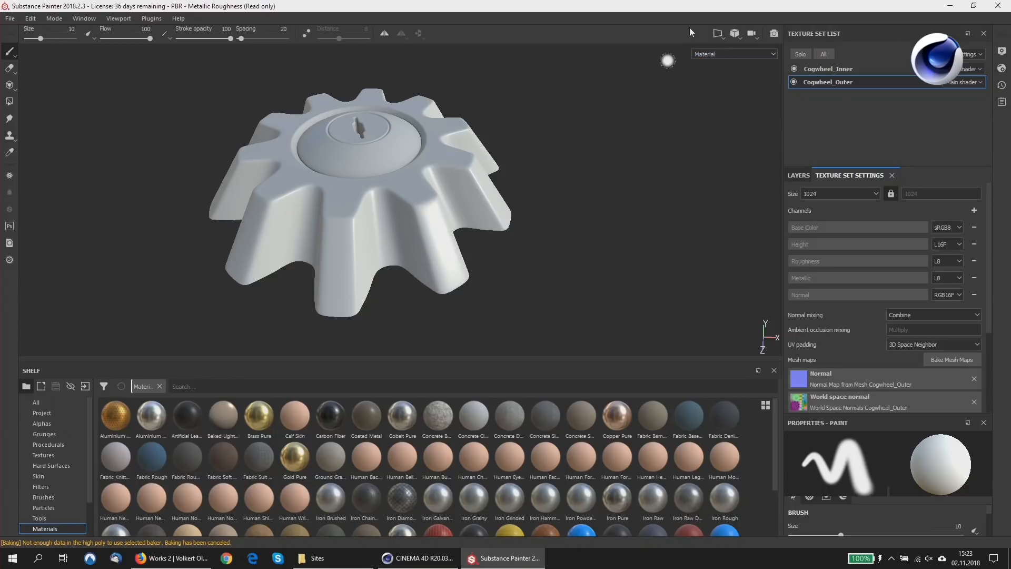
Inspect the Height channel and the baked Ambient occlusion, Curvature and Position maps on the cogwheel, and return to the Material view.
left_click(715, 53)
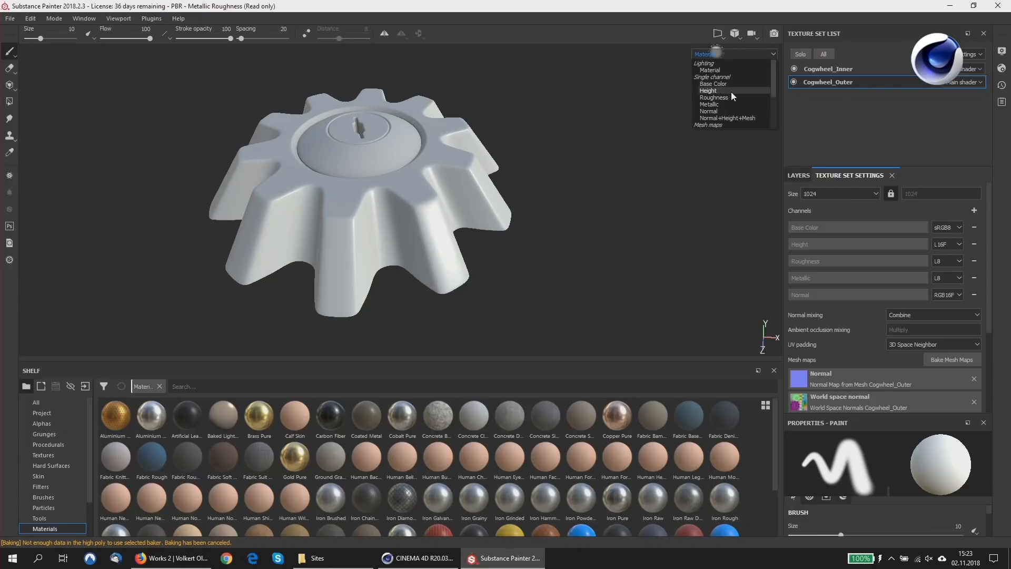
left_click(731, 90)
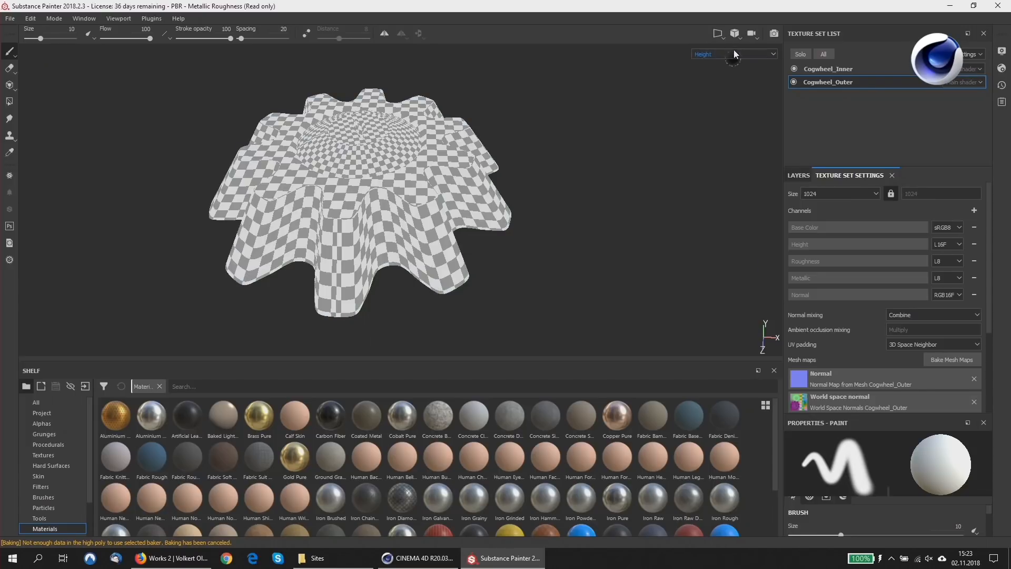
left_click(734, 55)
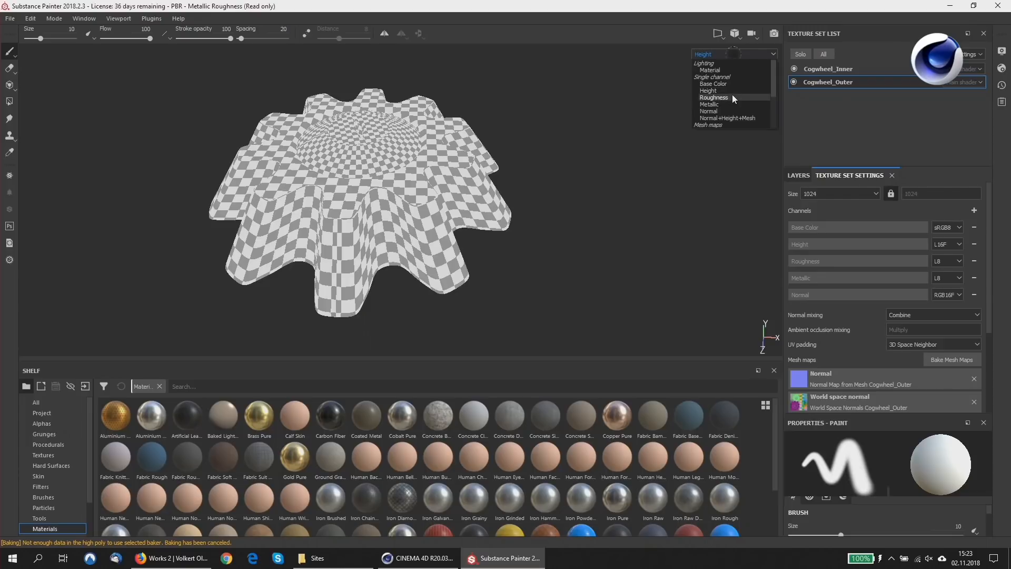
scroll(731, 101, "down", 3)
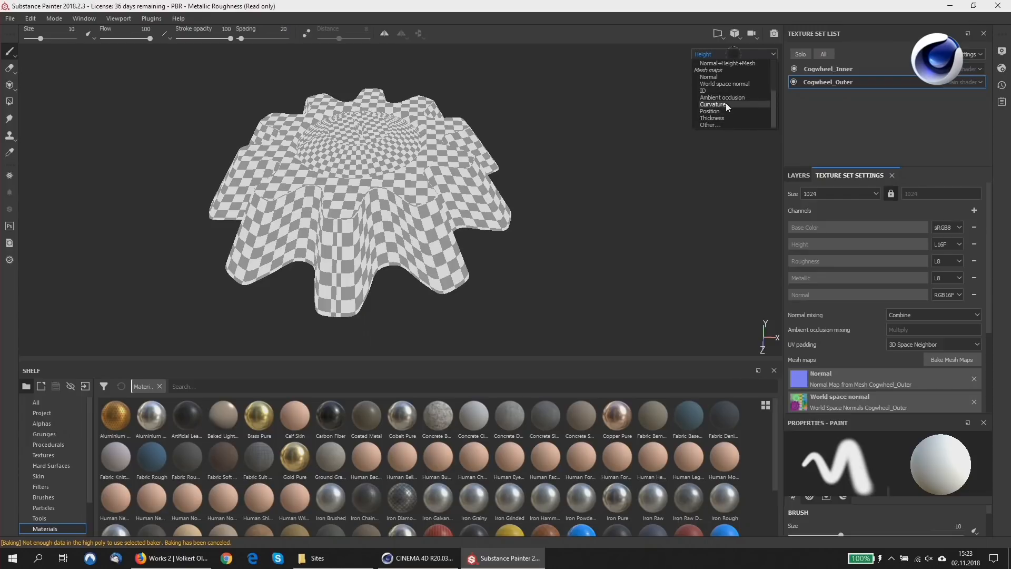
left_click(725, 97)
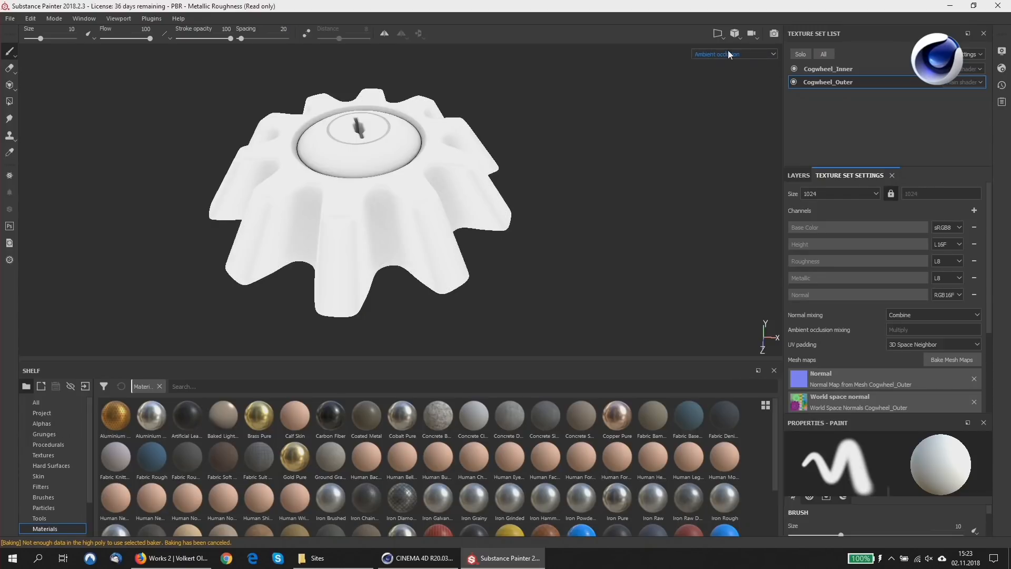
left_click(727, 54)
left_click(728, 105)
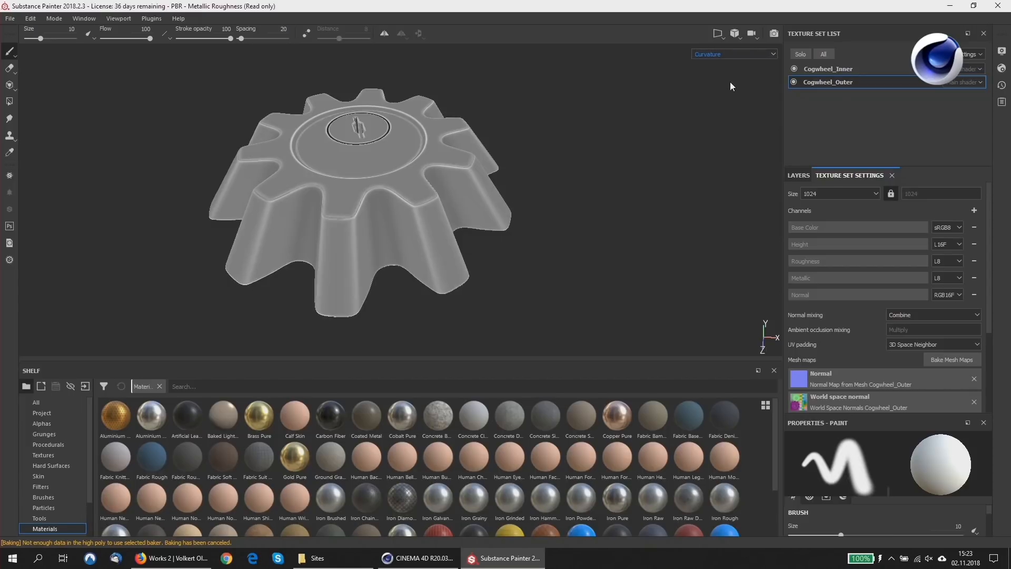
left_click(729, 53)
left_click(731, 110)
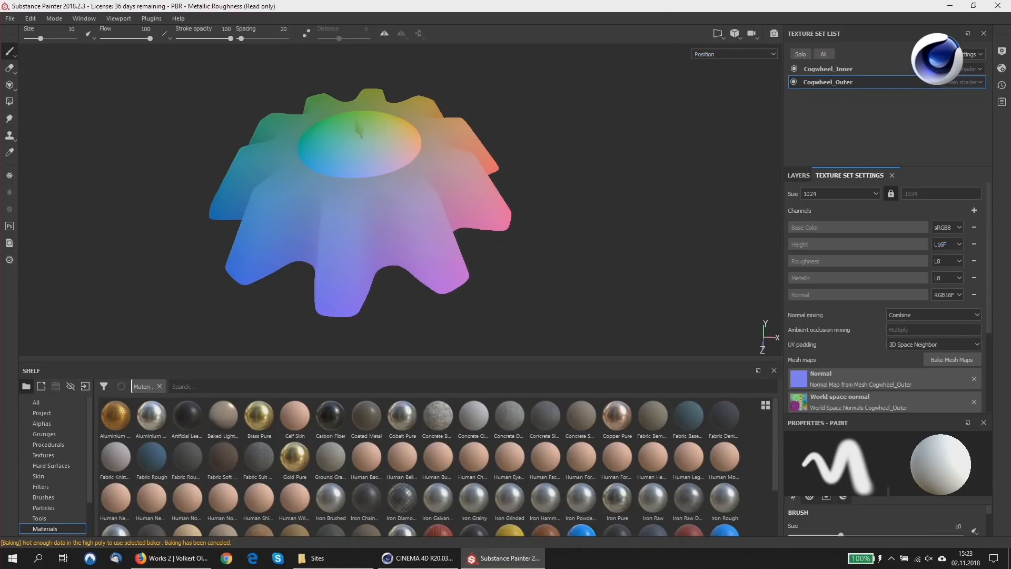
key("m")
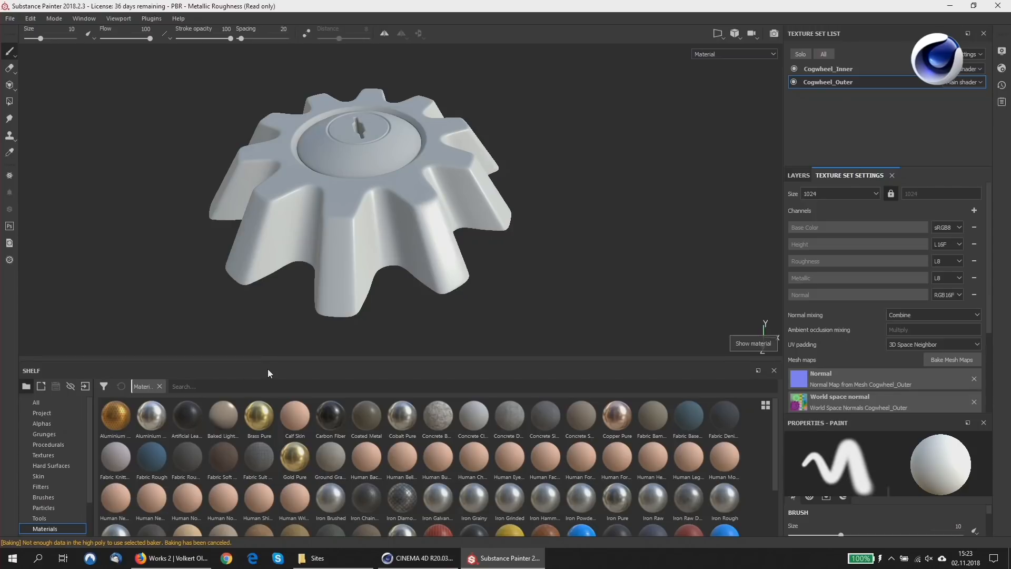
Enlarge the shelf and add the Machinery smart material to the Cogwheel_Outer layer stack above Layer 1.
left_click_drag(267, 360, 266, 289)
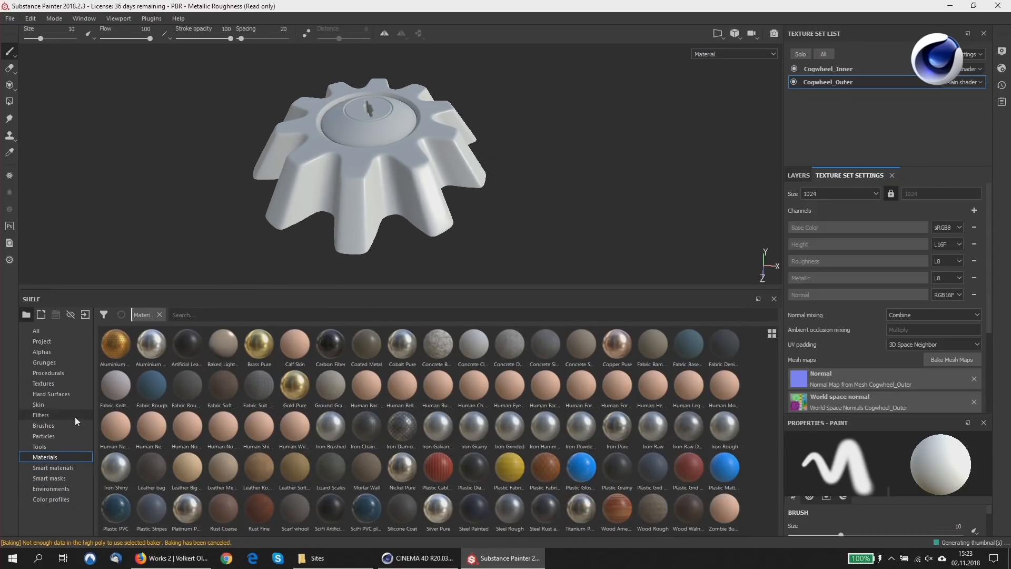
left_click(58, 468)
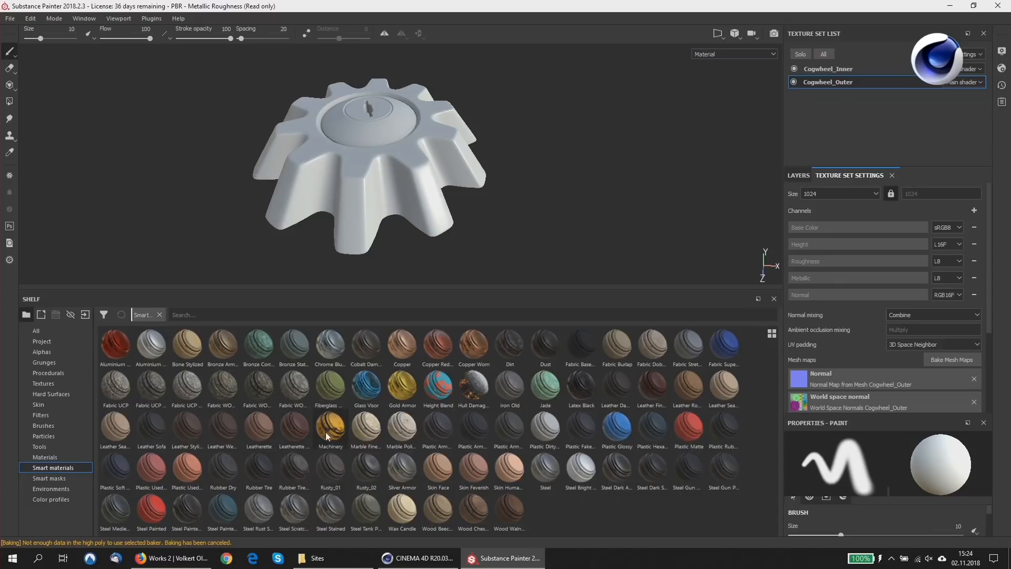
mouse_move(326, 435)
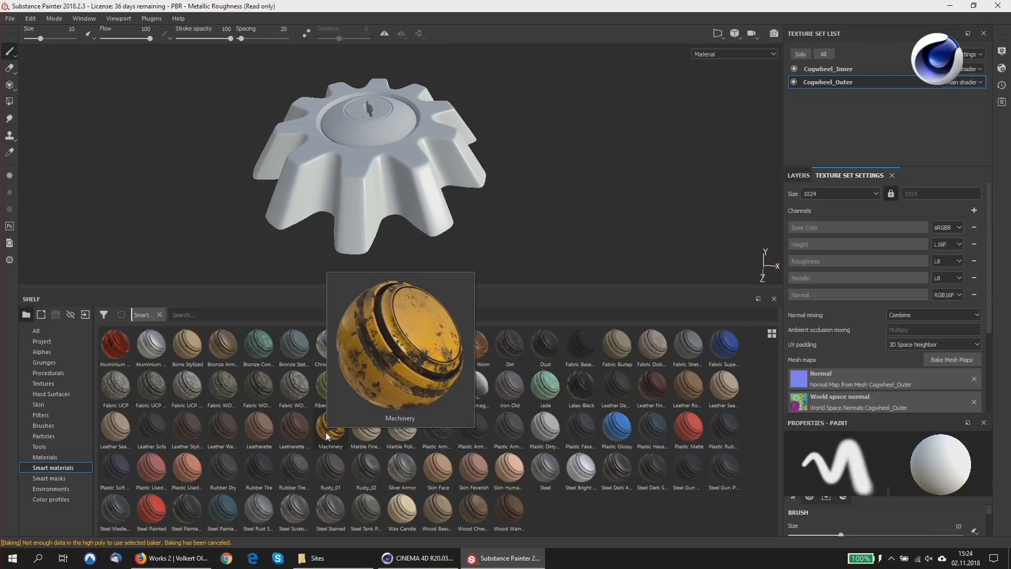
left_click(797, 176)
left_click_drag(338, 434, 845, 205)
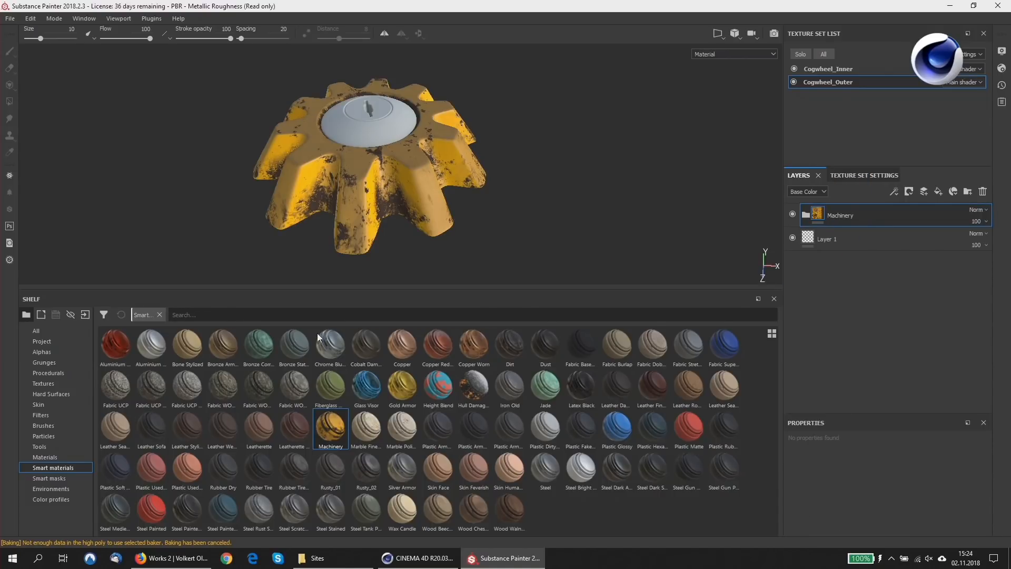
Add the Machinery smart material to the Cogwheel_Inner layer stack above Layer 1.
left_click_drag(332, 429, 846, 68)
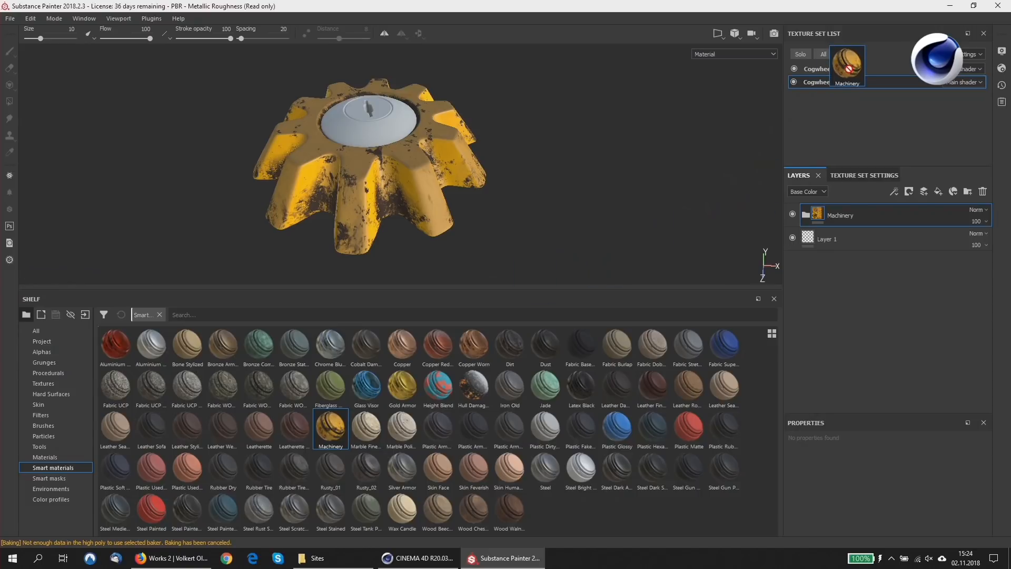
left_click(843, 73)
mouse_move(331, 426)
left_mouse_down()
mouse_move(736, 250)
mouse_move(847, 221)
mouse_move(846, 211)
left_mouse_up()
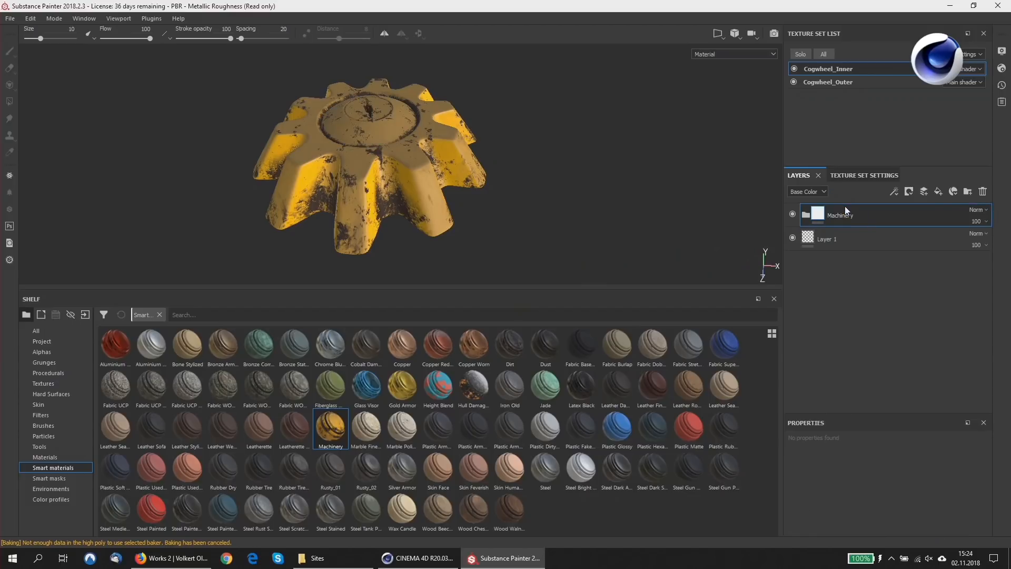
Examine the Machinery material on the cogwheel from several angles, along with the sublayers and Dirt mask inside Cogwheel_Outer's Machinery group.
scroll(384, 144, "down", 2)
scroll(384, 142, "up", 6)
left_click_drag(383, 140, 339, 141, "alt")
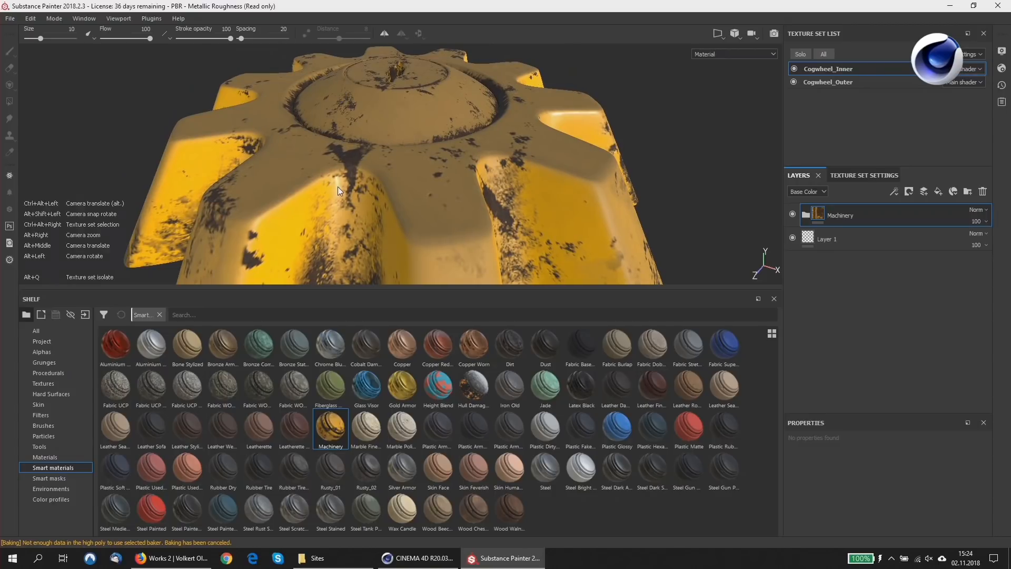
right_click(365, 175, "ctrl+alt")
right_click_drag(373, 174, 407, 161, "shift")
left_click_drag(397, 152, 499, 131, "alt")
scroll(406, 153, "up", 3)
scroll(409, 147, "down", 5)
scroll(411, 146, "down", 2)
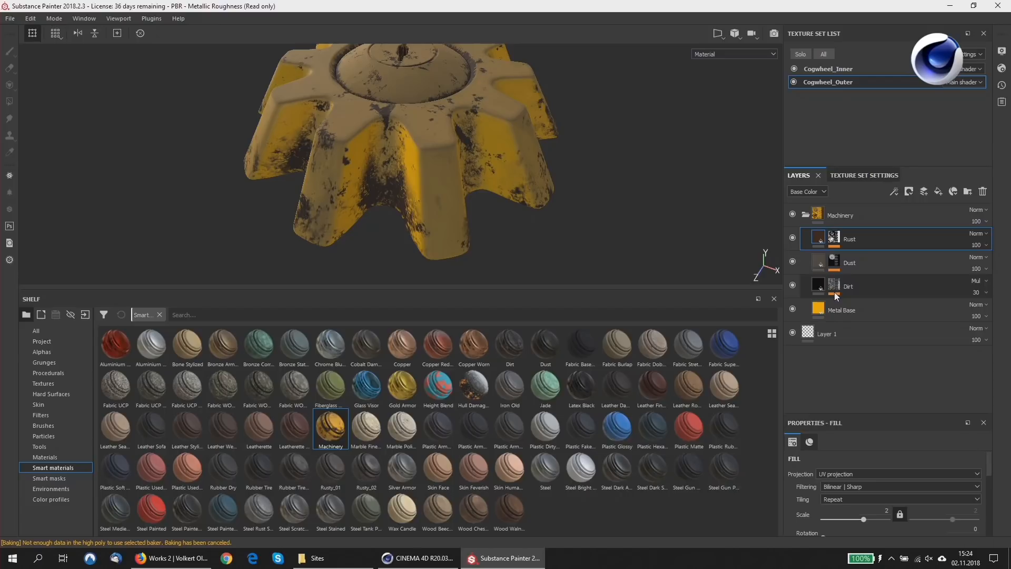
mouse_move(840, 283)
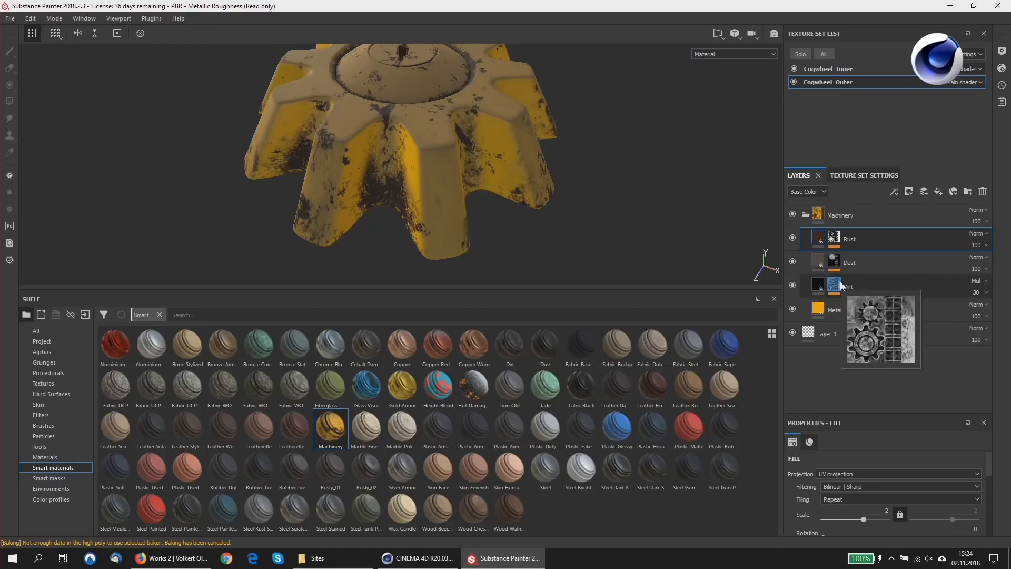
left_click_drag(411, 138, 414, 164, "alt")
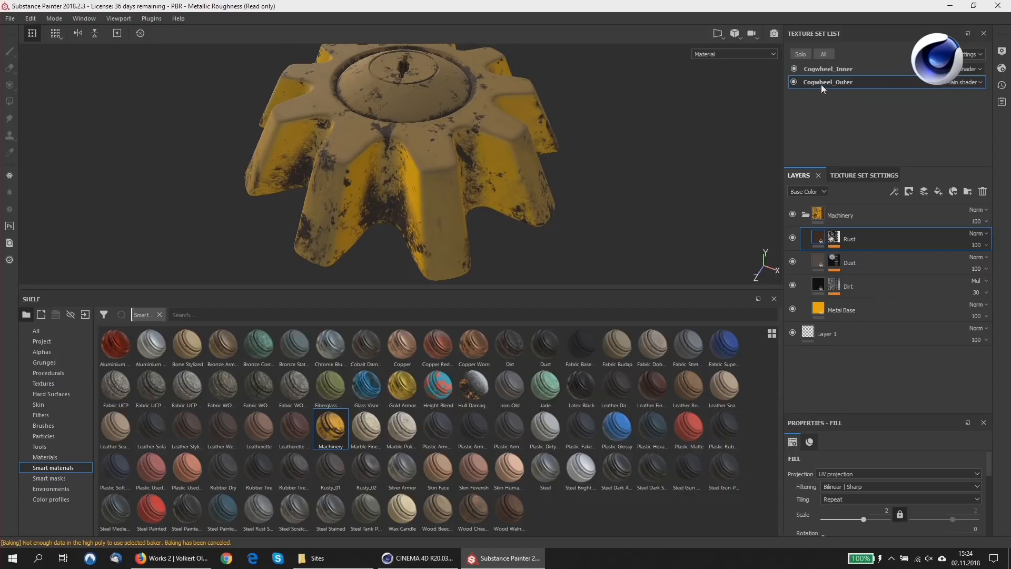
Delete the Machinery group from Cogwheel_Outer and add the Cobalt Pure material above Layer 1.
left_click(839, 217)
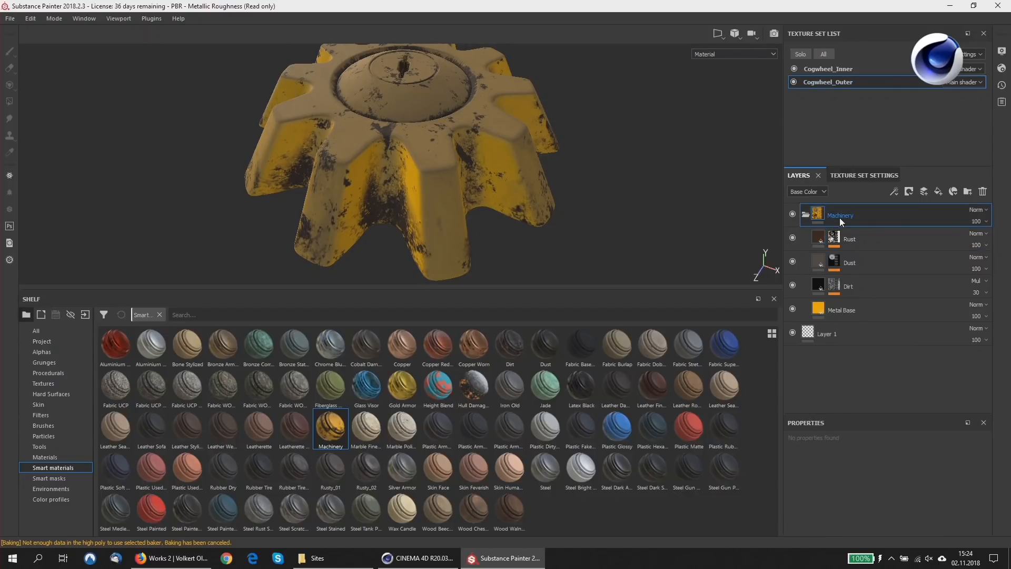
key("Delete")
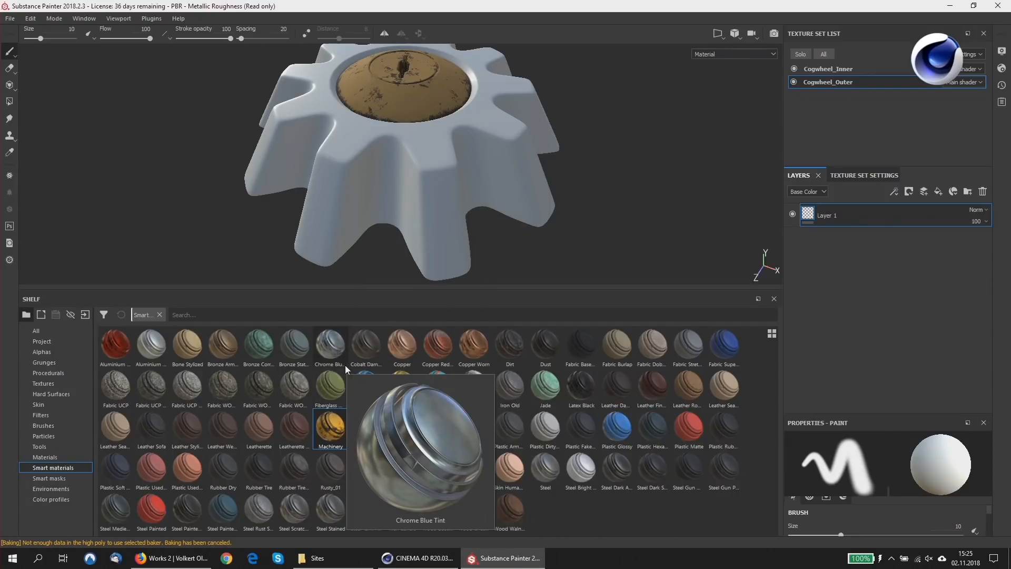
left_click(61, 457)
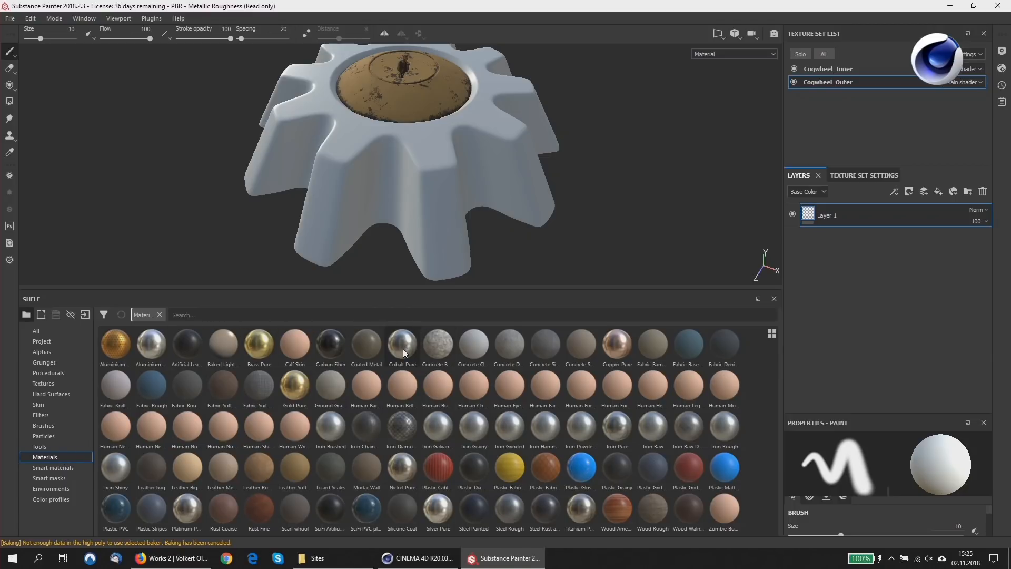
left_click_drag(402, 348, 830, 211)
mouse_move(380, 182)
left_mouse_down("alt")
mouse_move(381, 142)
mouse_move(377, 186)
left_mouse_up("alt")
Add the Dust smart material above the Cobalt Pure layer and check it on the cogwheel.
left_click(56, 468)
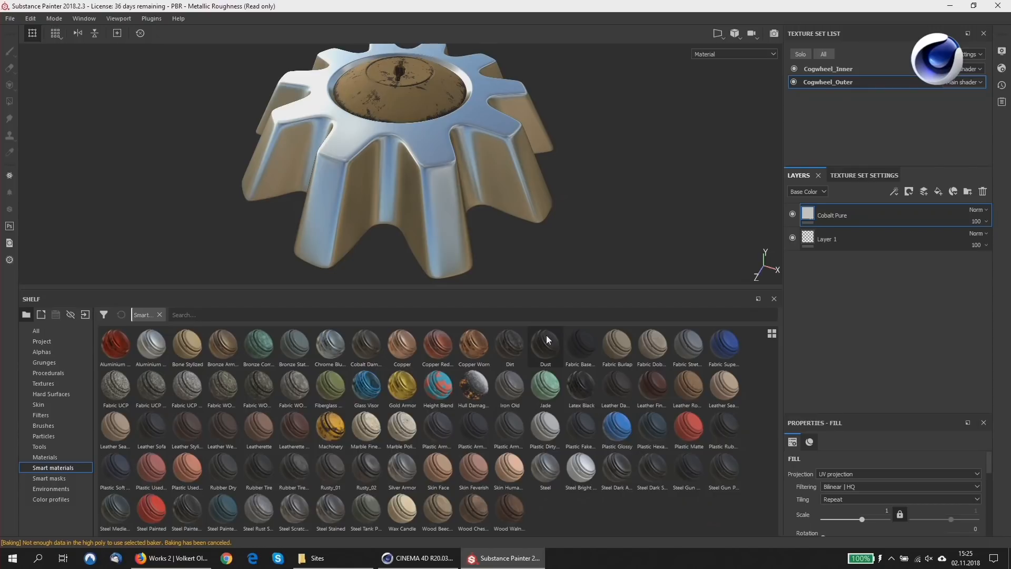
left_click_drag(546, 343, 848, 211)
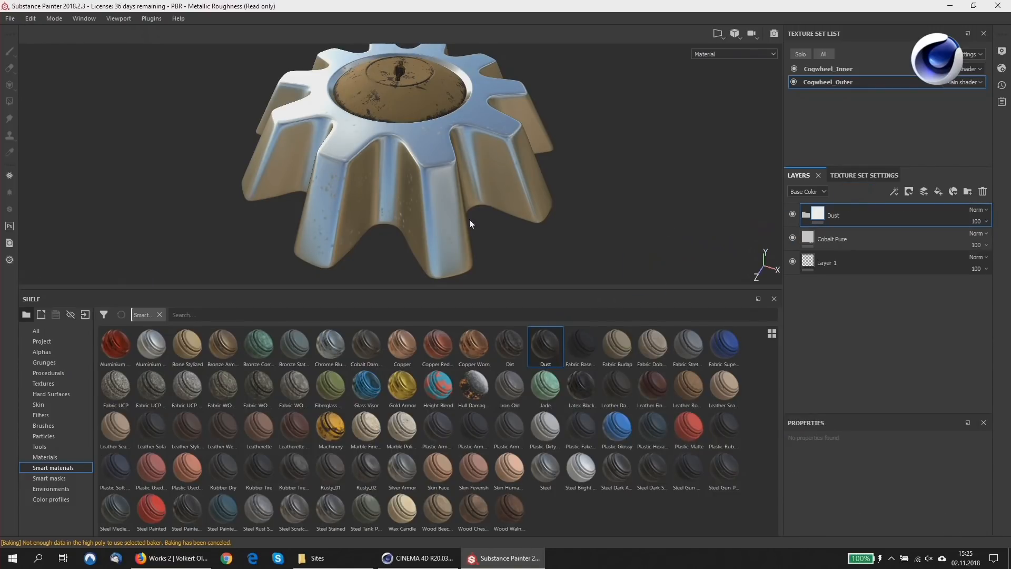
scroll(378, 171, "down", 3)
scroll(378, 172, "up", 7)
scroll(379, 172, "down", 5)
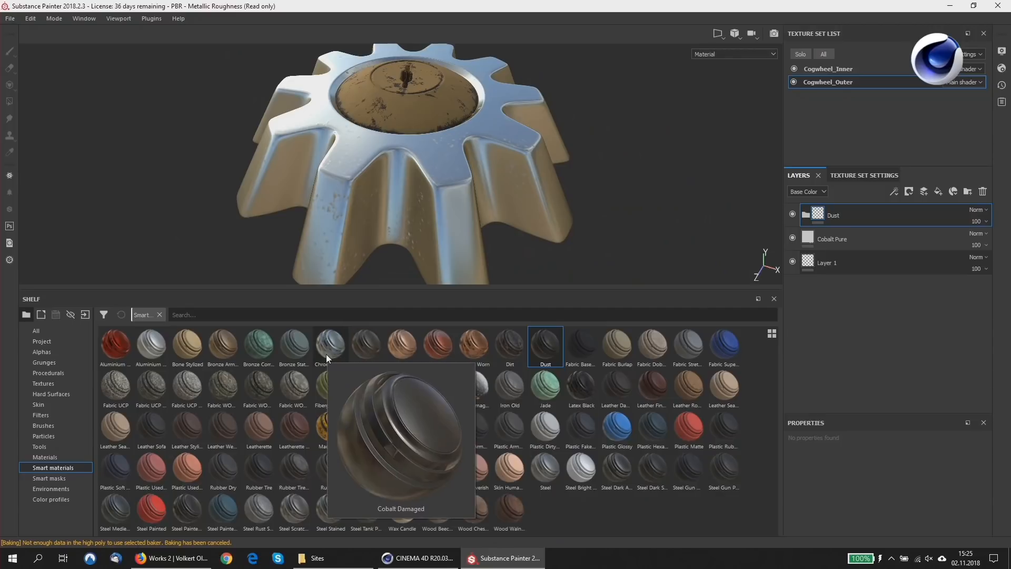
Search the materials for "rust" and add Rust Coarse above the Dust group in the Cogwheel_Outer stack.
mouse_move(327, 353)
mouse_move(224, 425)
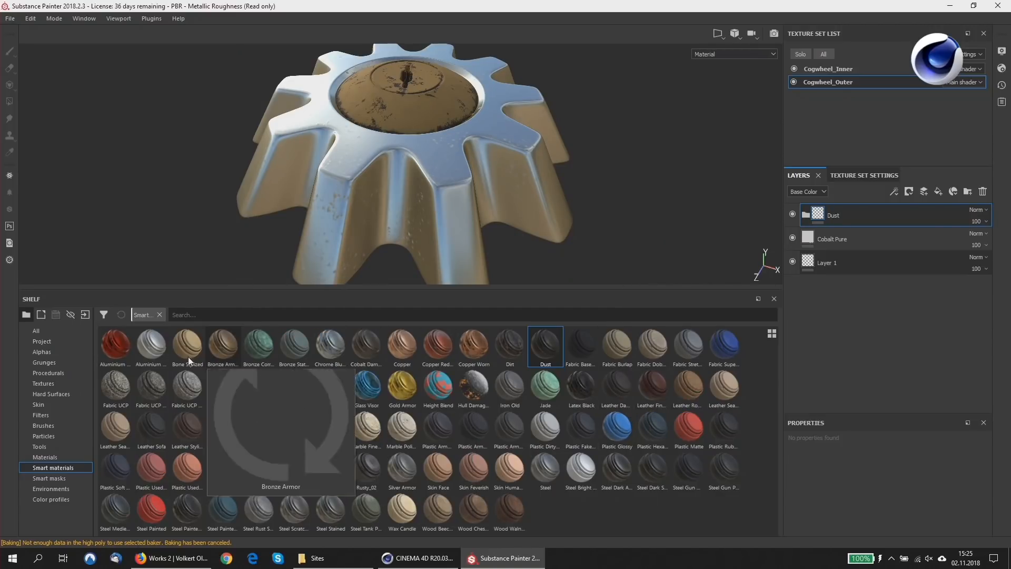
left_click(46, 457)
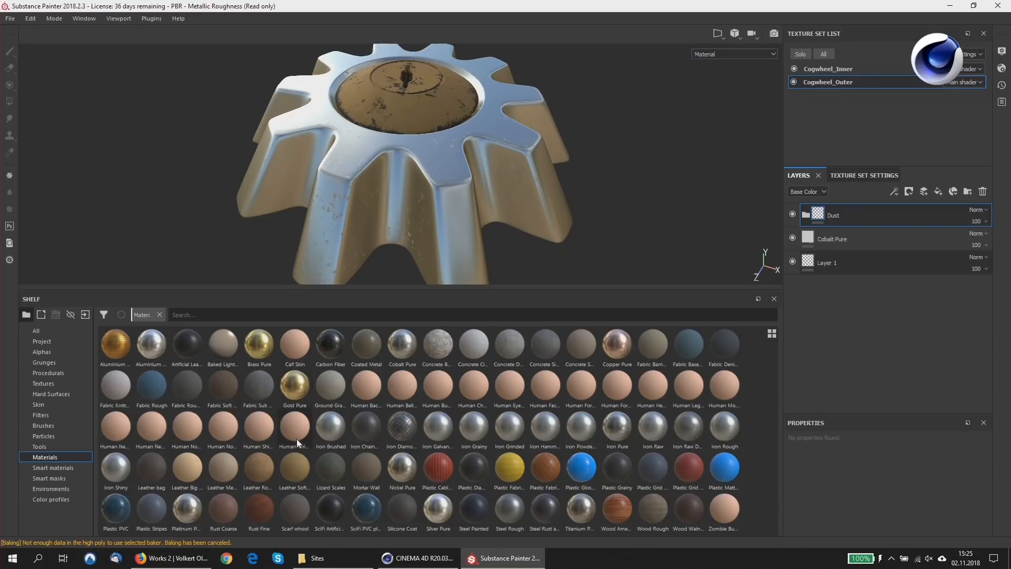
left_click(202, 314)
type("rust")
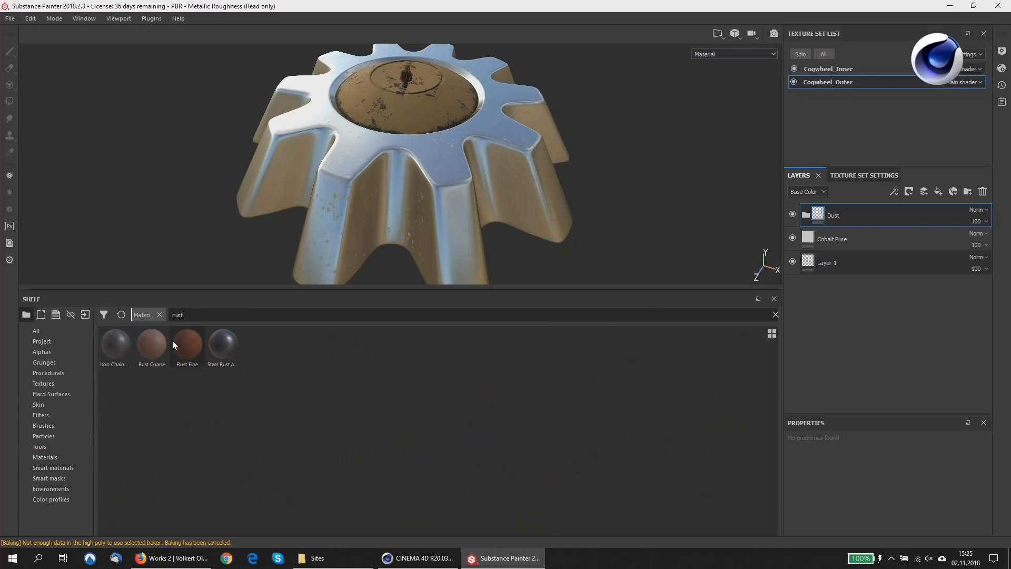
left_click_drag(149, 346, 867, 210)
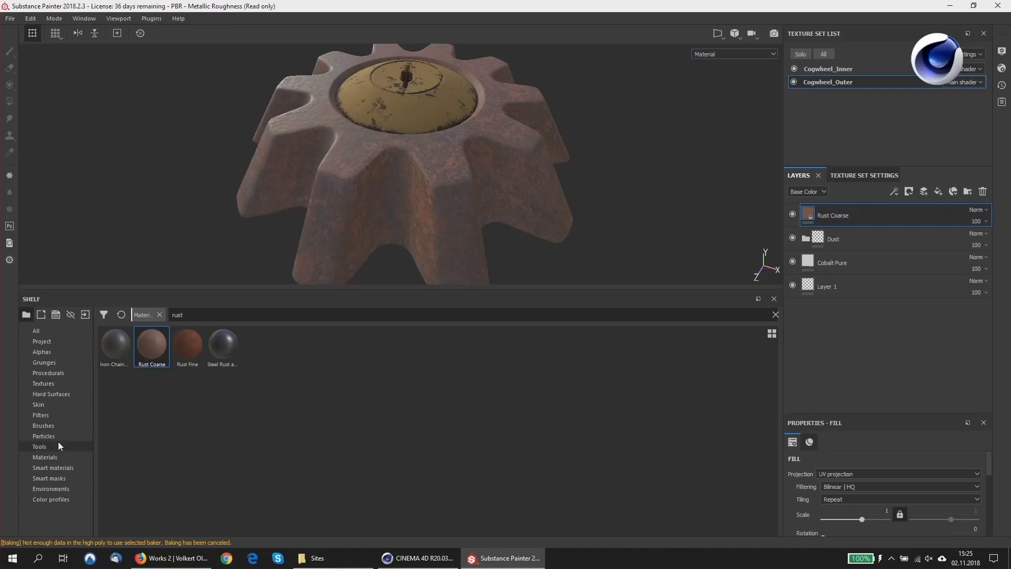
Try the Dust Dirty smart mask on the Rust Coarse layer, undo it, and apply the "Moss From…" smart mask instead.
left_click(63, 479)
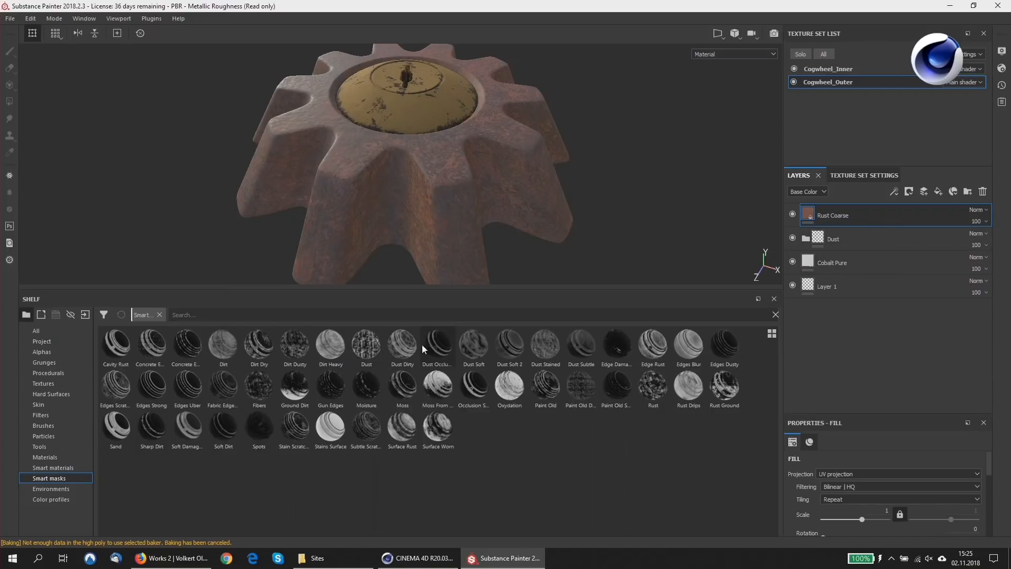
mouse_move(403, 347)
left_mouse_down()
mouse_move(846, 235)
mouse_move(863, 219)
left_mouse_up()
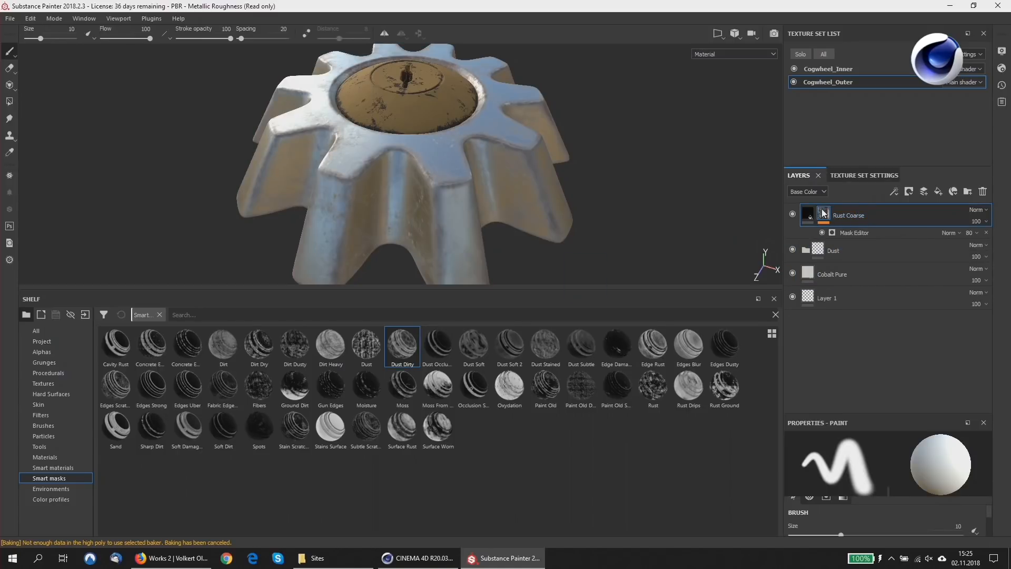
key("ctrl+z")
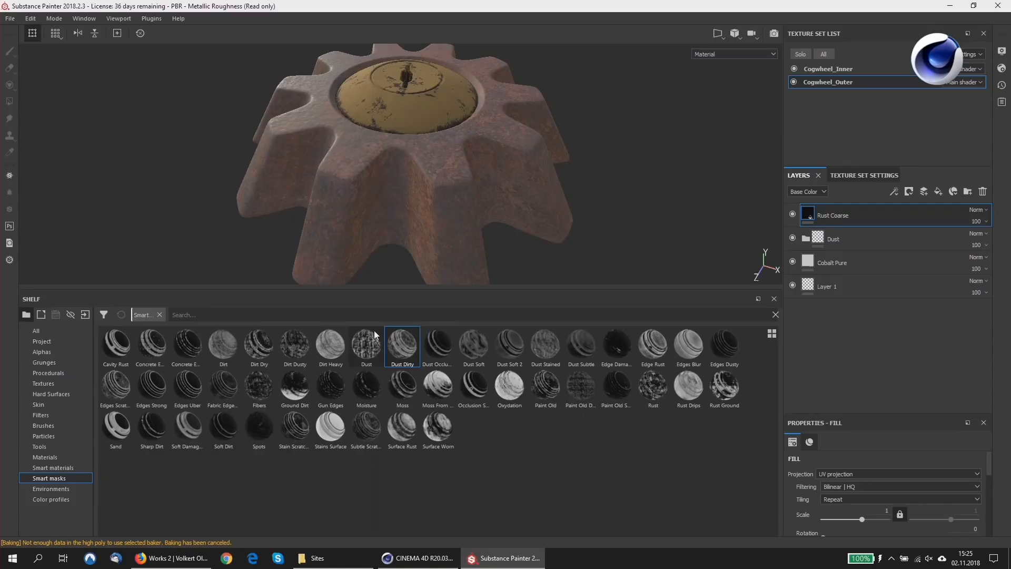
mouse_move(438, 396)
left_mouse_down()
mouse_move(730, 283)
mouse_move(699, 304)
mouse_move(509, 315)
mouse_move(854, 232)
mouse_move(854, 220)
left_mouse_up()
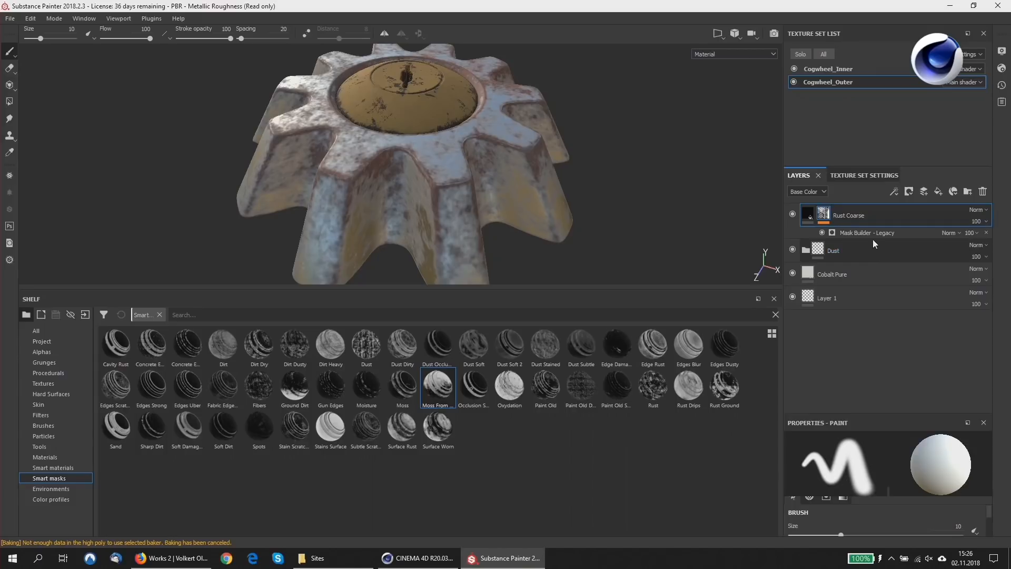
left_click_drag(481, 154, 449, 148, "alt")
middle_click_drag(449, 148, 400, 152, "alt")
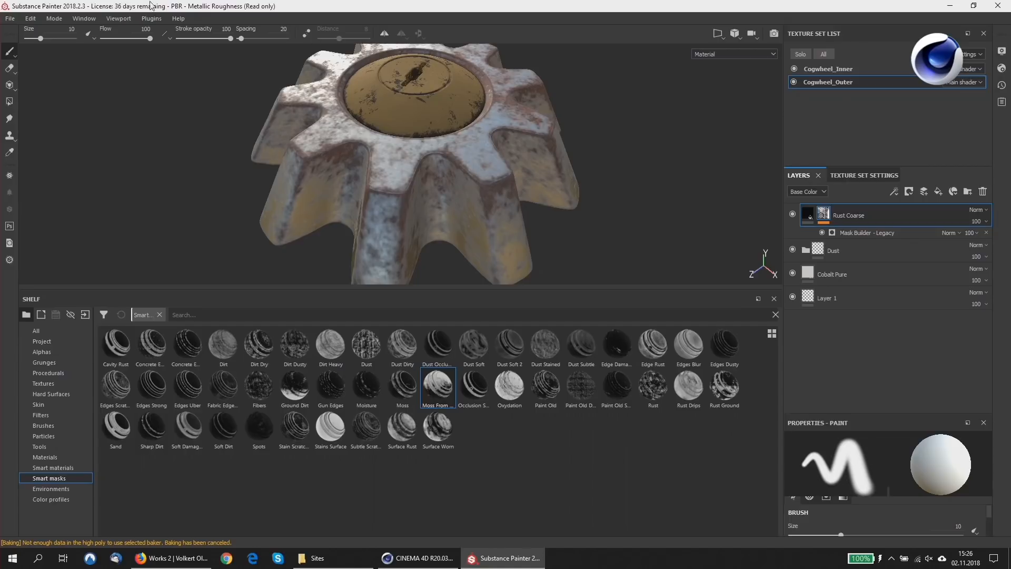
Open the texture export settings and look through the preset configuration and the available export configs, keeping PBR MetalRough.
left_click(11, 19)
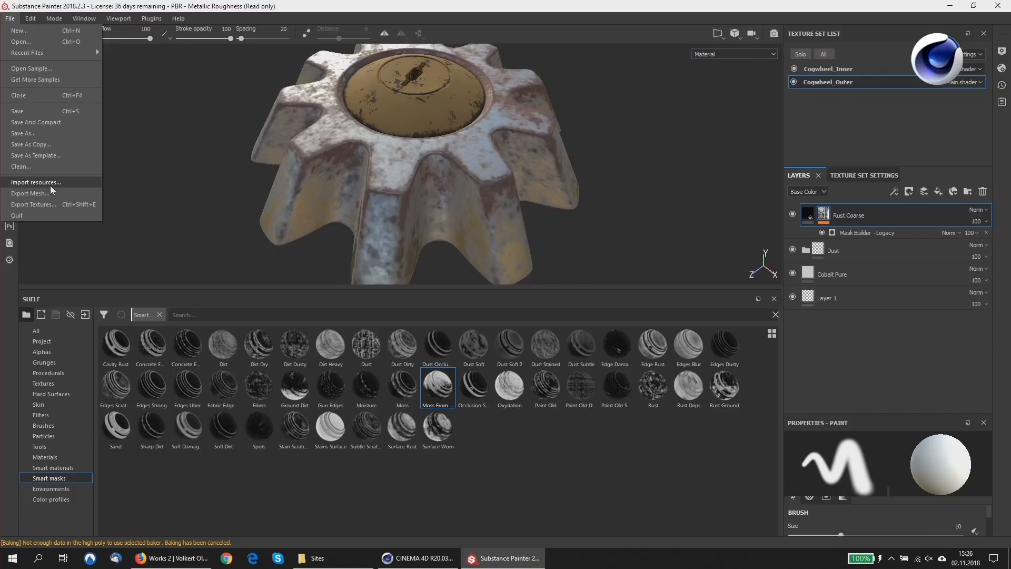
left_click(43, 203)
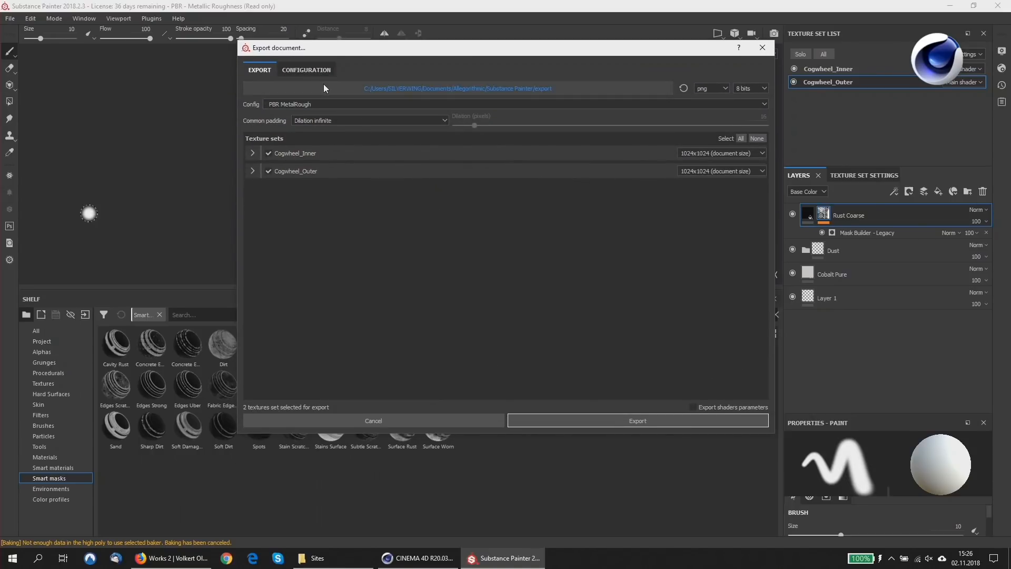
left_click(316, 70)
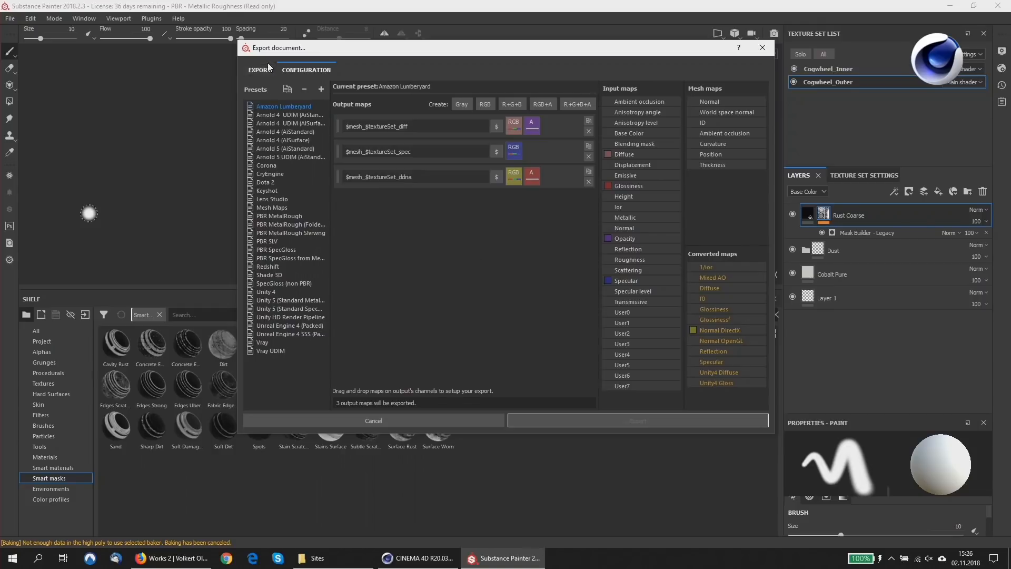
left_click(267, 76)
left_click(299, 105)
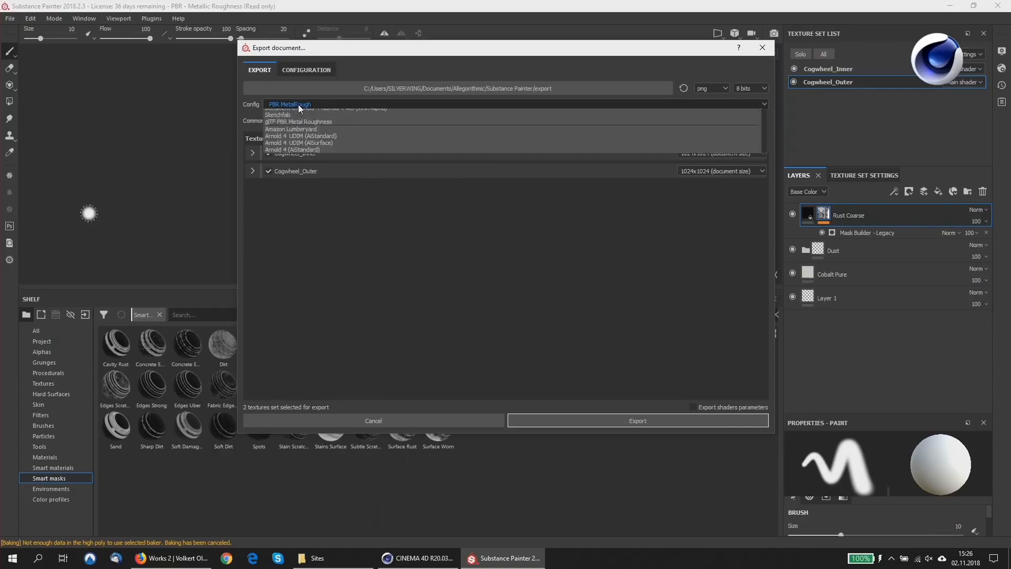
left_click(342, 105)
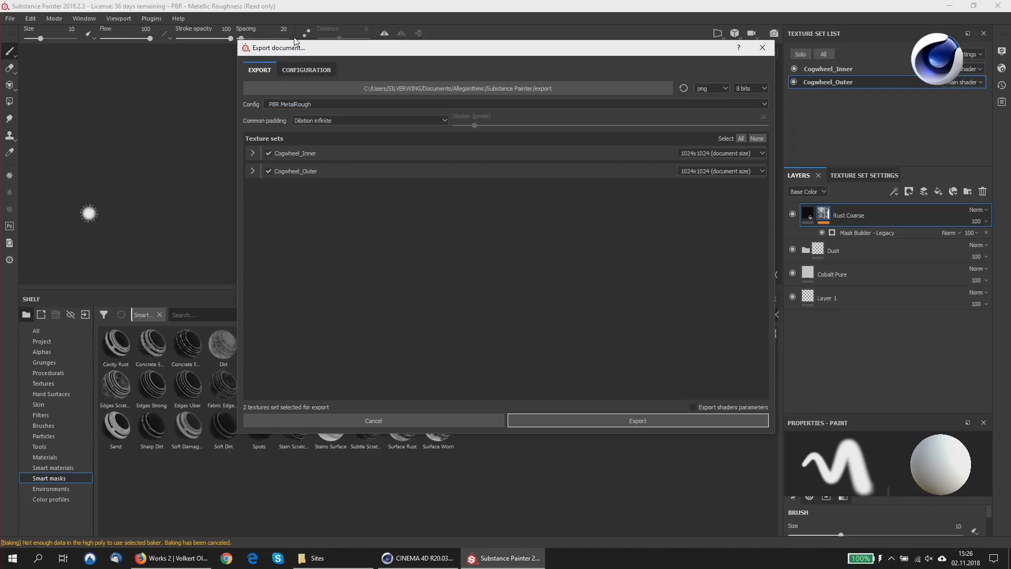
In the PBR MetalRough export preset, assign the RGB channels of Normal OpenGL to the Normal output map.
left_click(305, 72)
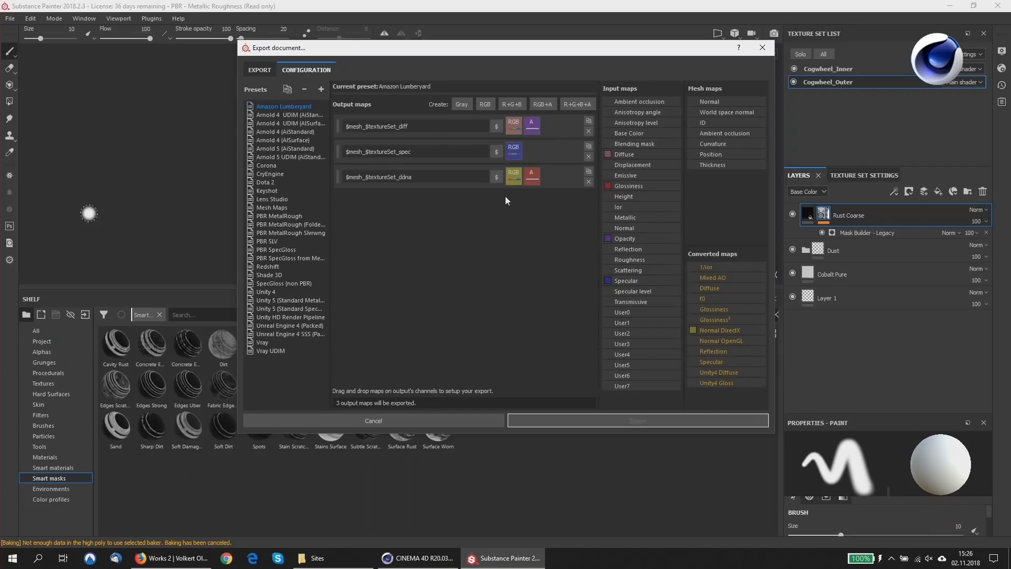
left_click(281, 217)
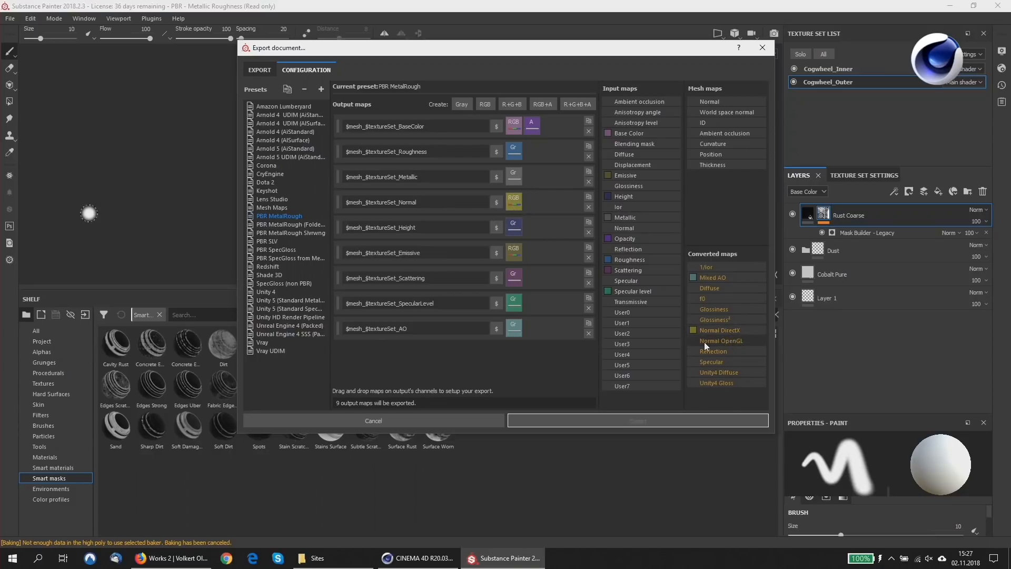
left_click_drag(694, 342, 511, 202)
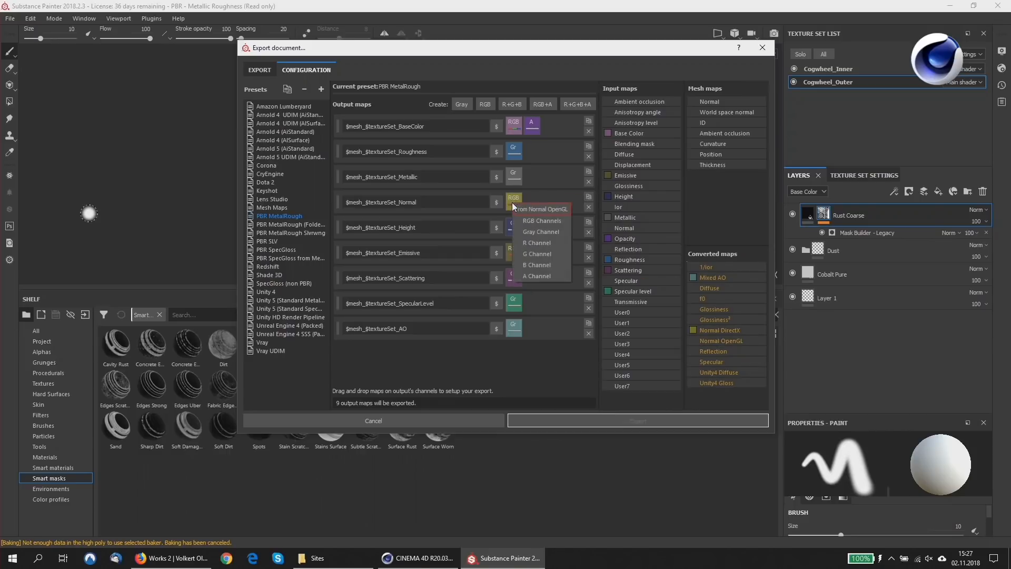
left_click(536, 222)
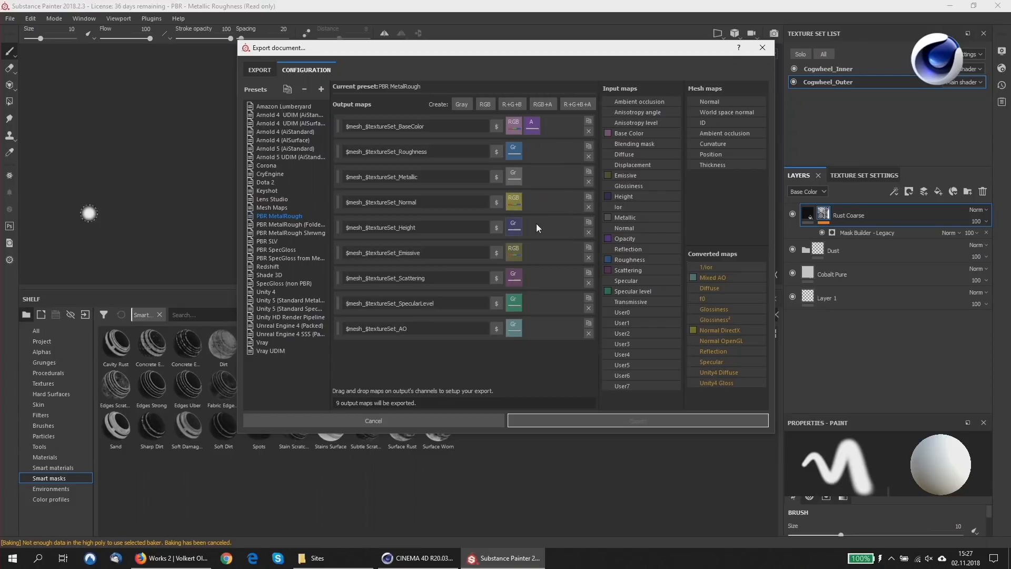
Duplicate the PBR MetalRough export preset and name the copy "My Own Preset".
right_click(288, 217)
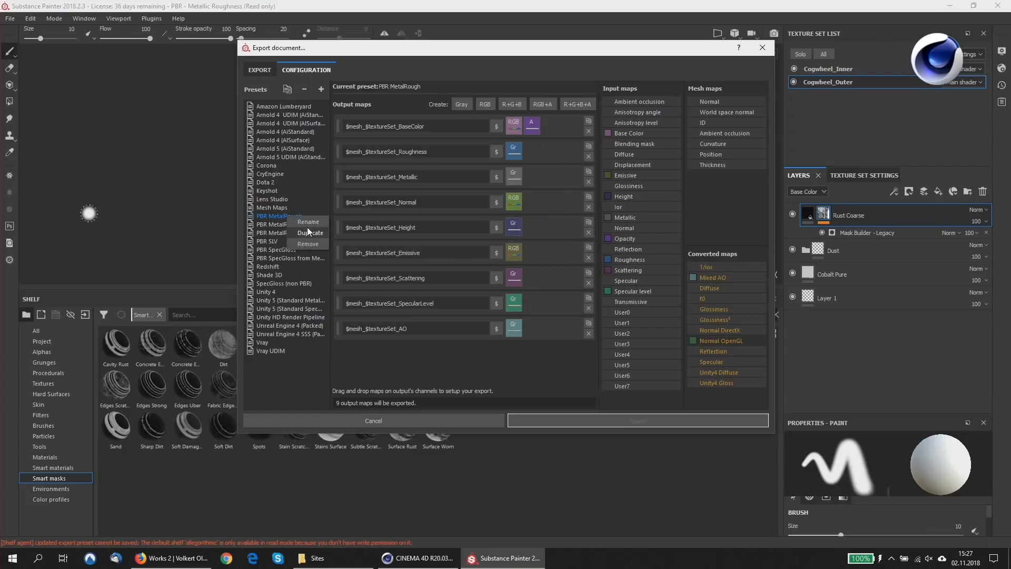
left_click(309, 232)
double_click(296, 361)
type("My Own Preset")
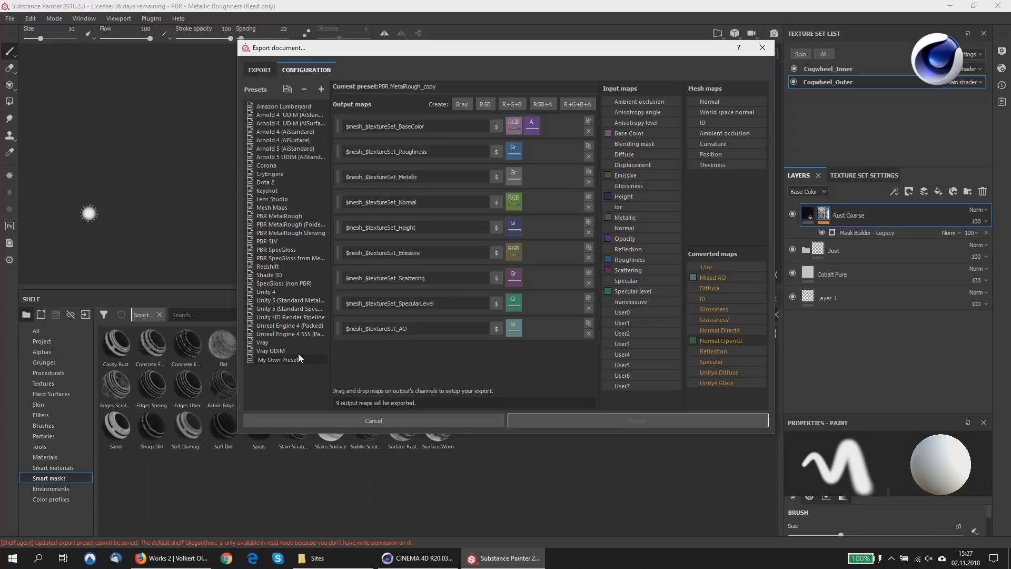
key("Return")
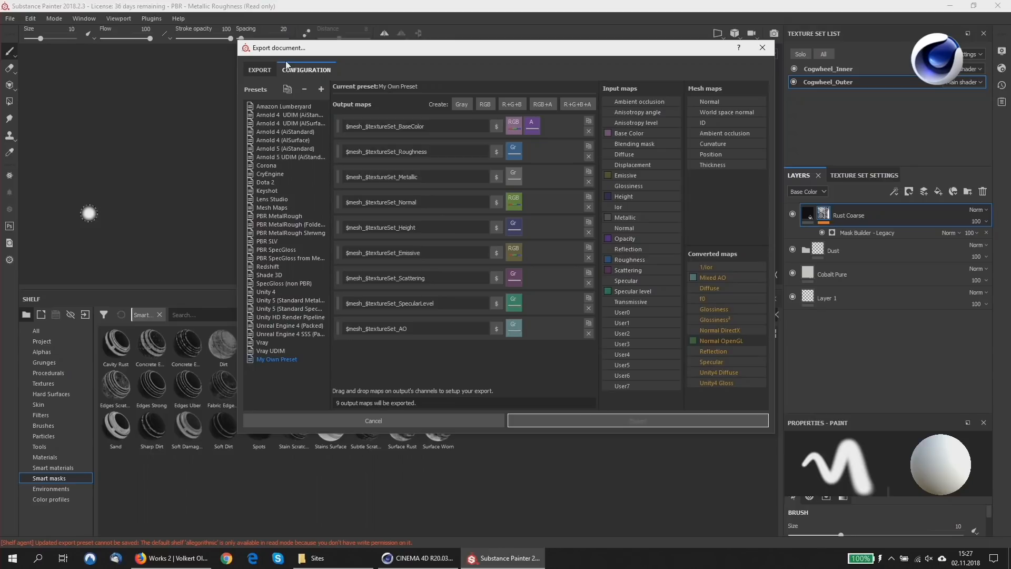
Use My Own Preset as the export config and exclude the Cogwheel_Inner texture set from the export.
left_click(271, 70)
left_click(337, 103)
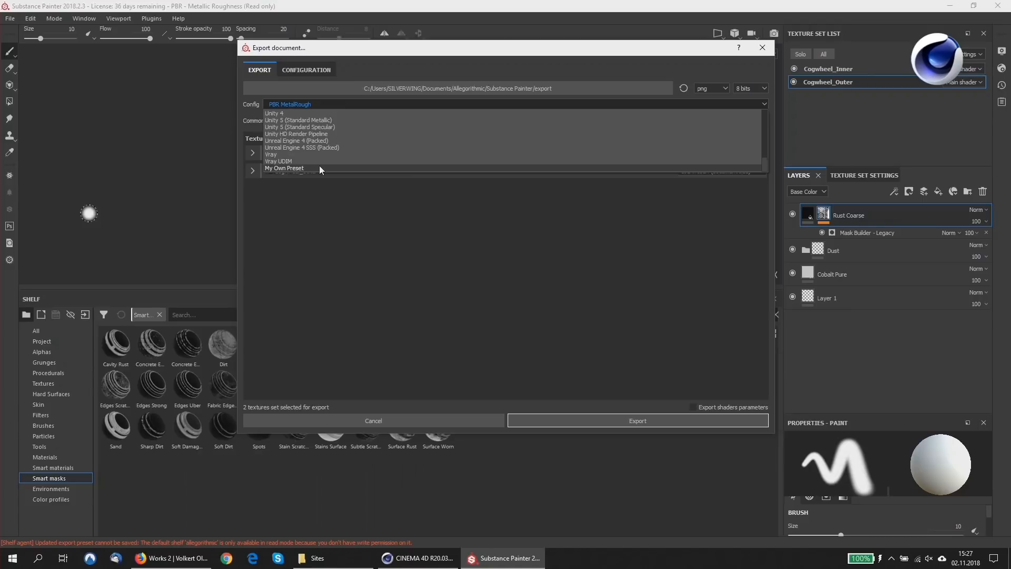
left_click(322, 168)
left_click(269, 153)
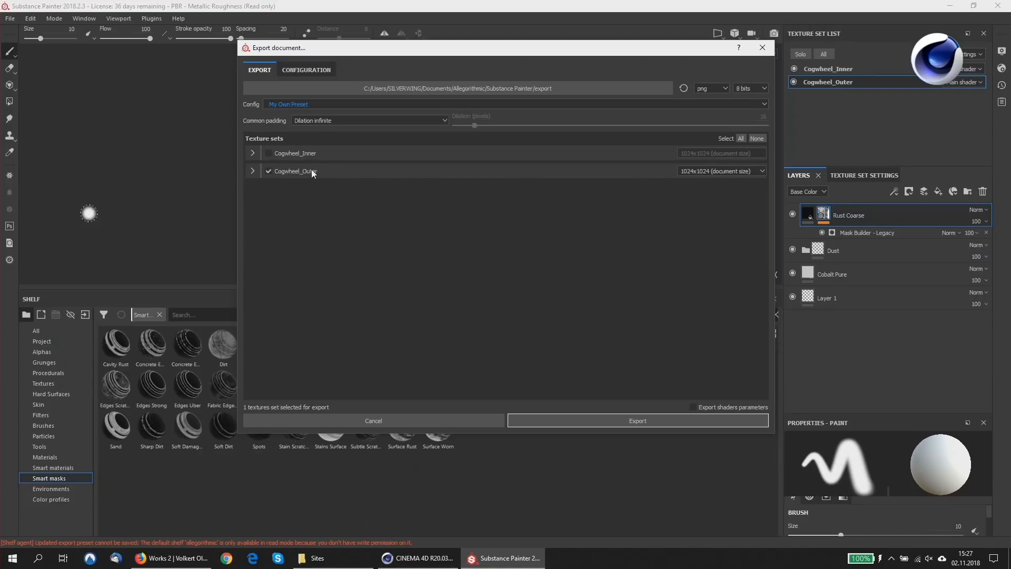
Set the export folder to Tex_Output inside AA_Maxon_SuperMeet's 03_Scenes folder and export the Cogwheel_Outer textures.
left_click(473, 89)
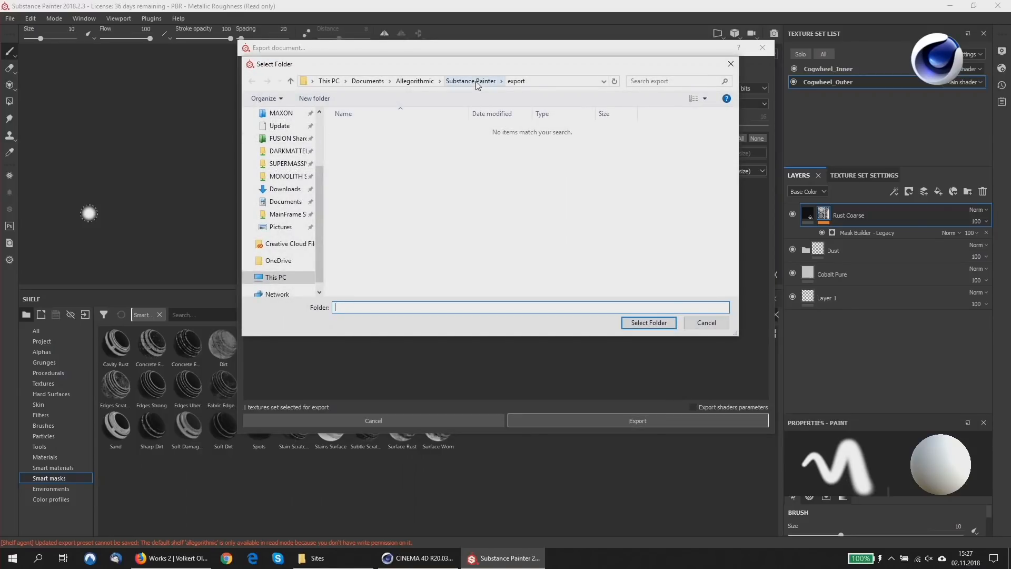
scroll(301, 151, "up", 3)
left_click(298, 147)
double_click(347, 151)
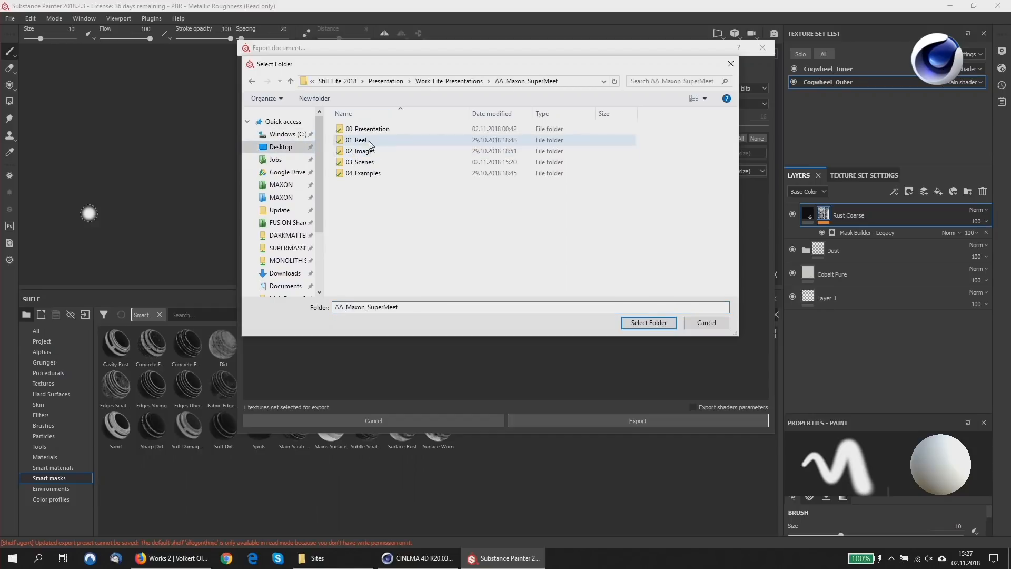
double_click(376, 163)
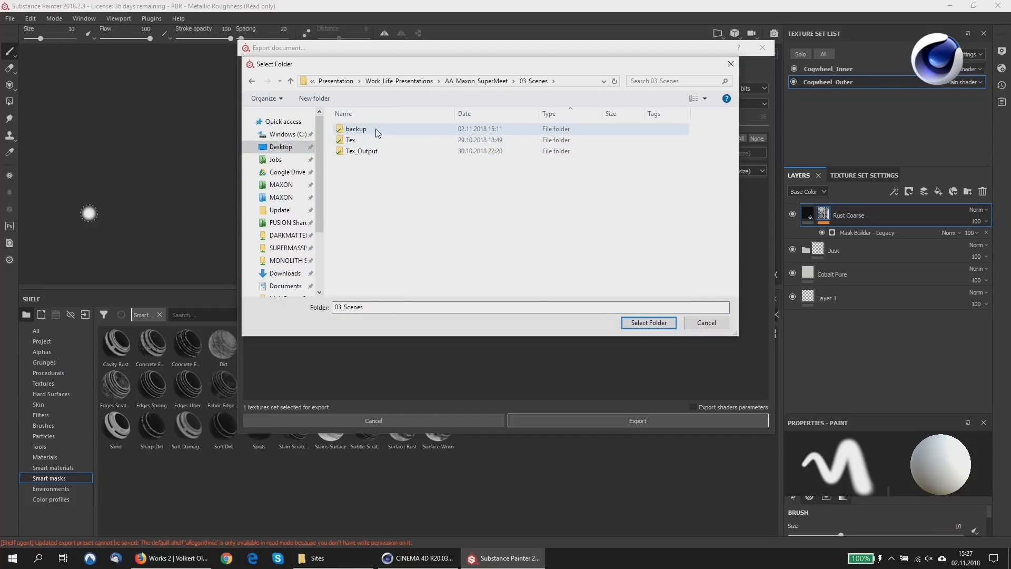
double_click(387, 151)
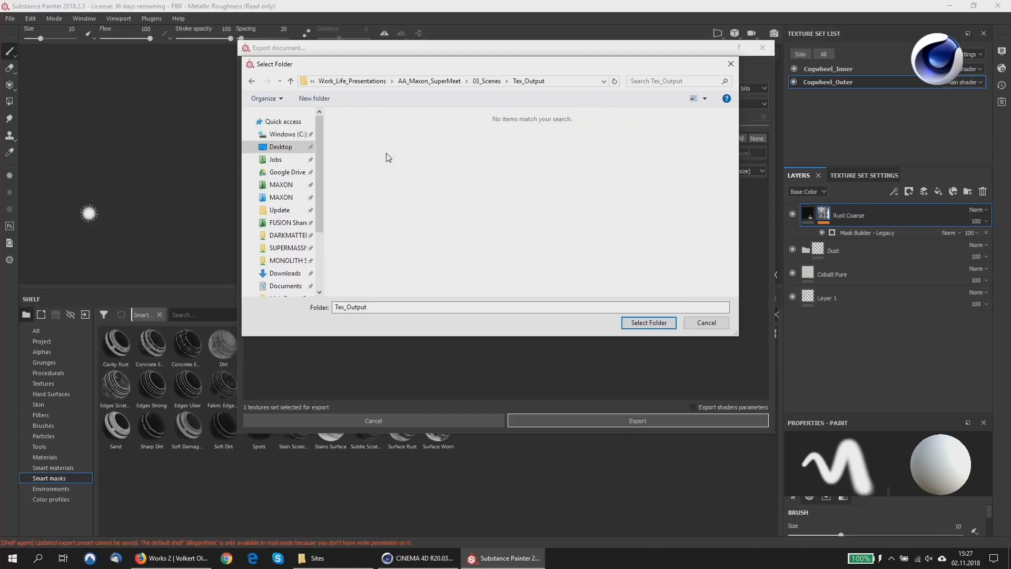
left_click(650, 325)
left_click(646, 422)
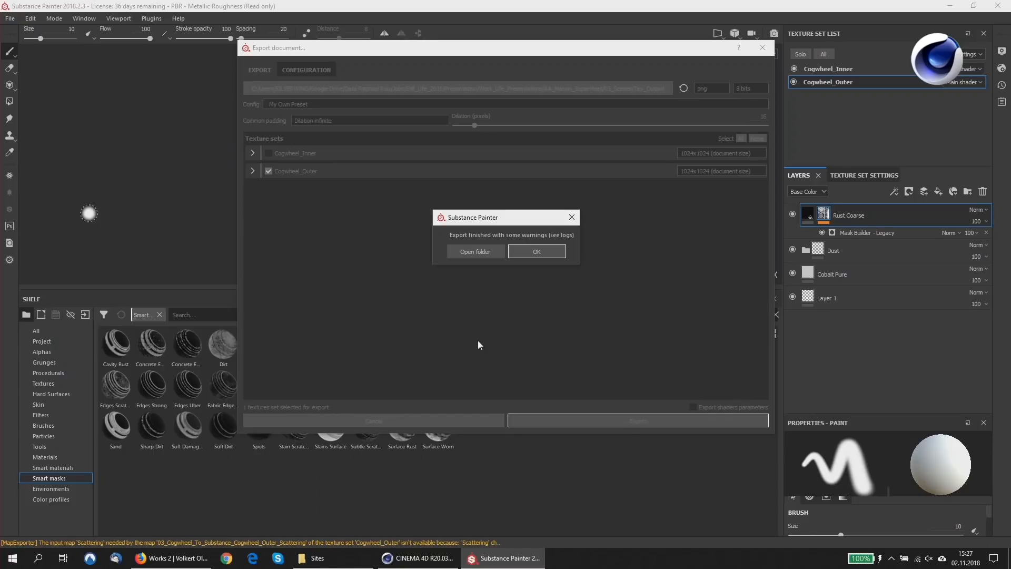
left_click(547, 258)
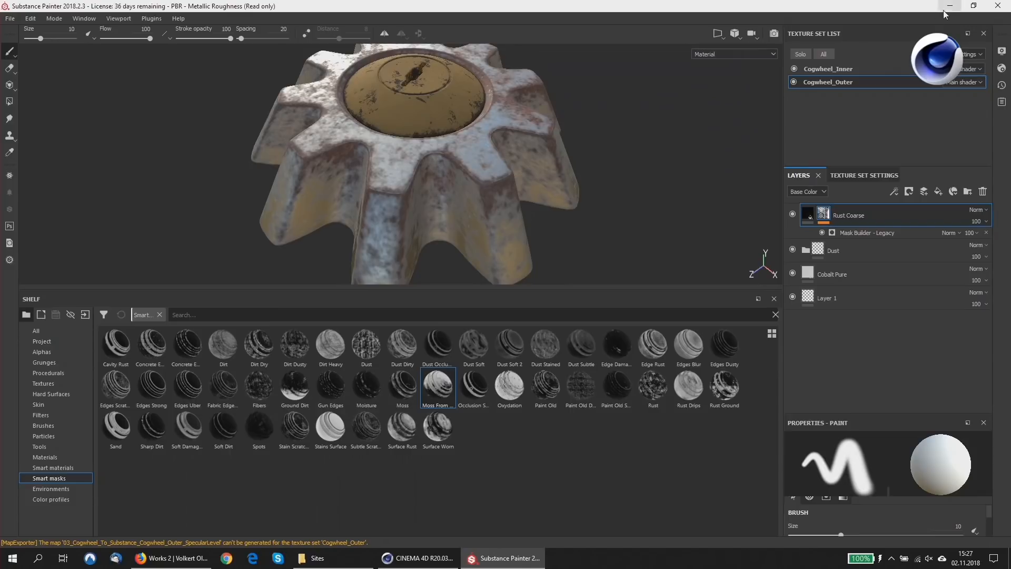
Switch to Cinema 4D, open 04_Cogwheel_Texturing.c4d and expand the SDS_Cogwheel_C hierarchy.
left_click(947, 6)
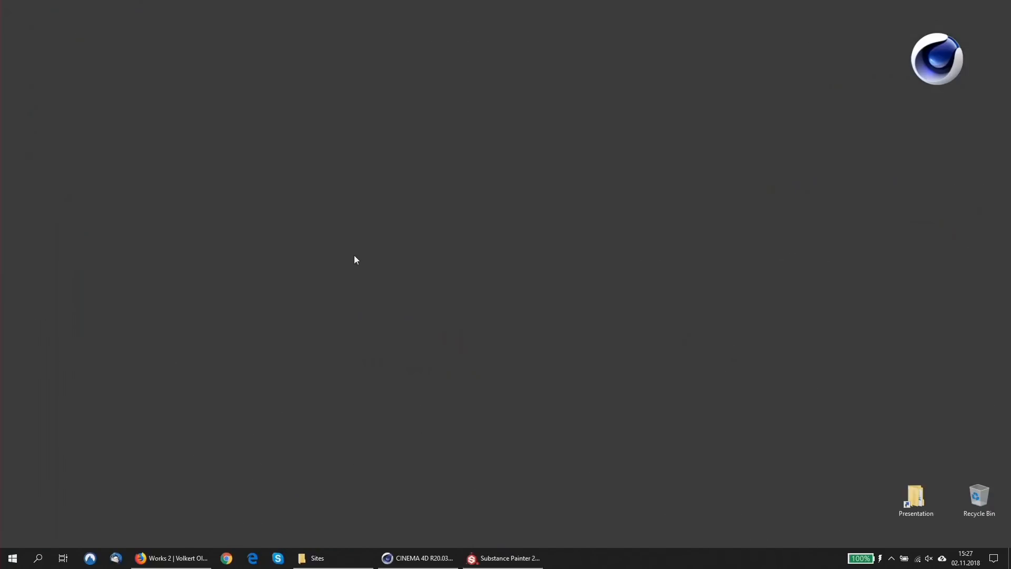
left_click(416, 557)
left_click(8, 18)
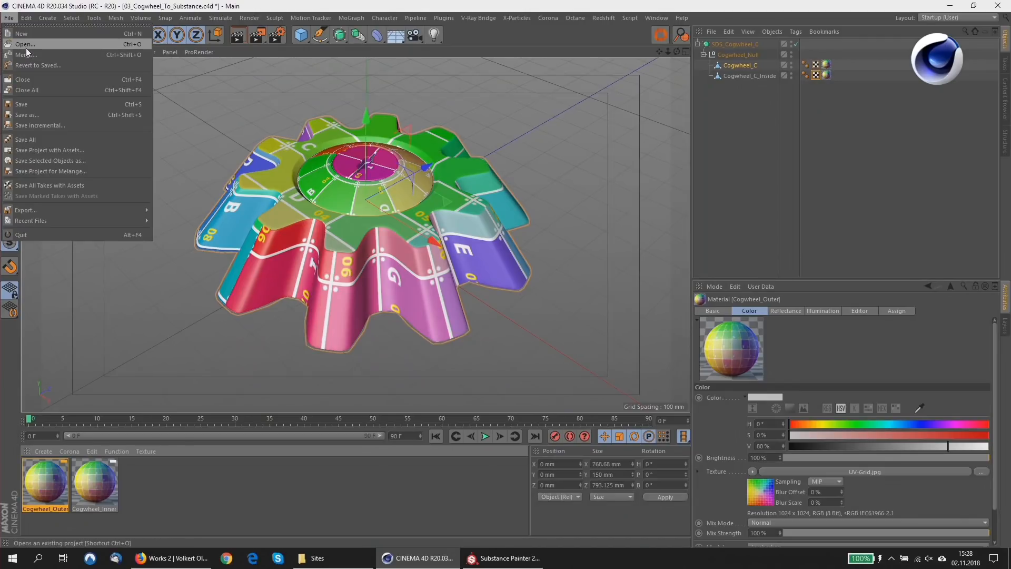
left_click(26, 45)
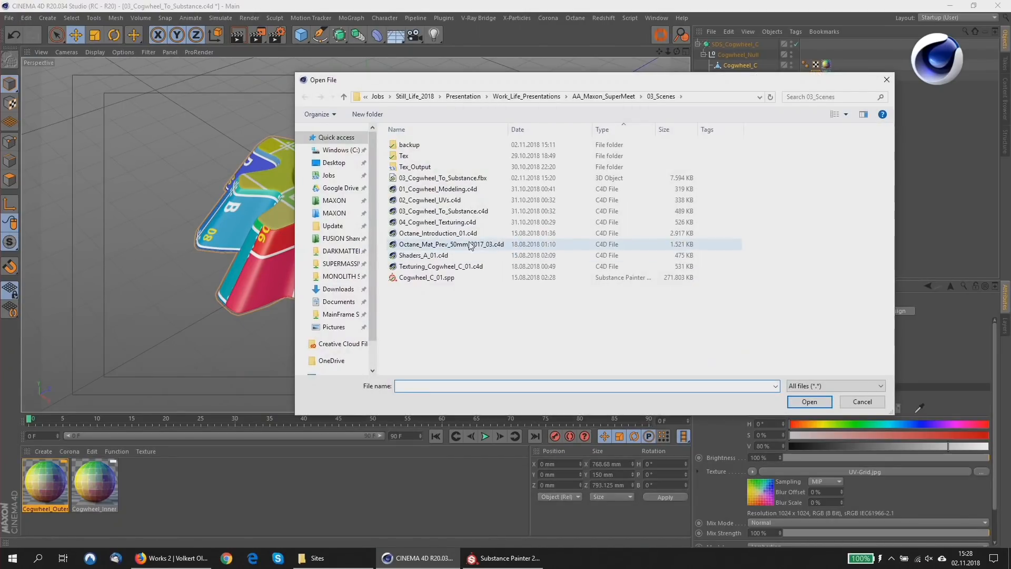
double_click(445, 224)
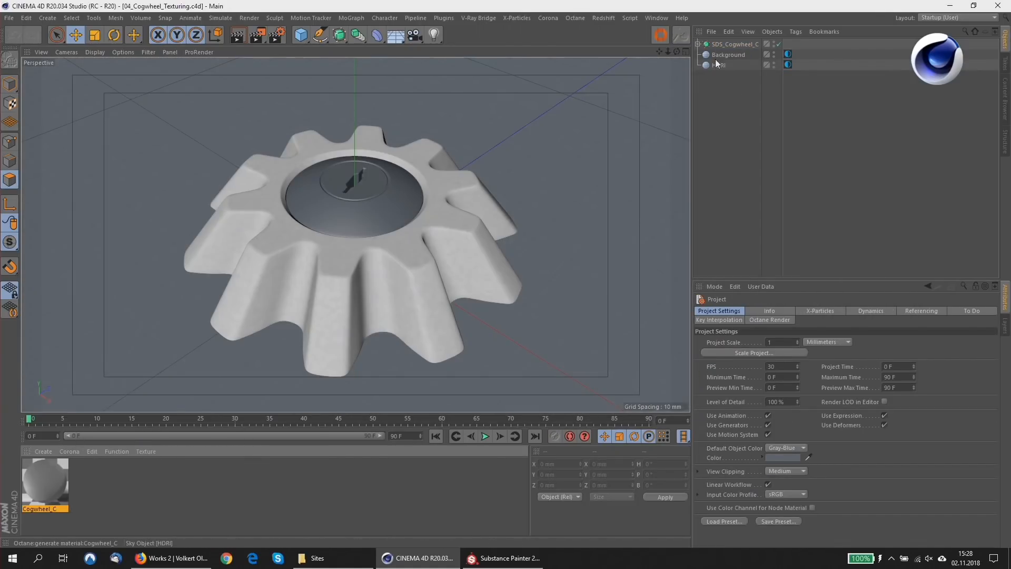
left_click(699, 45)
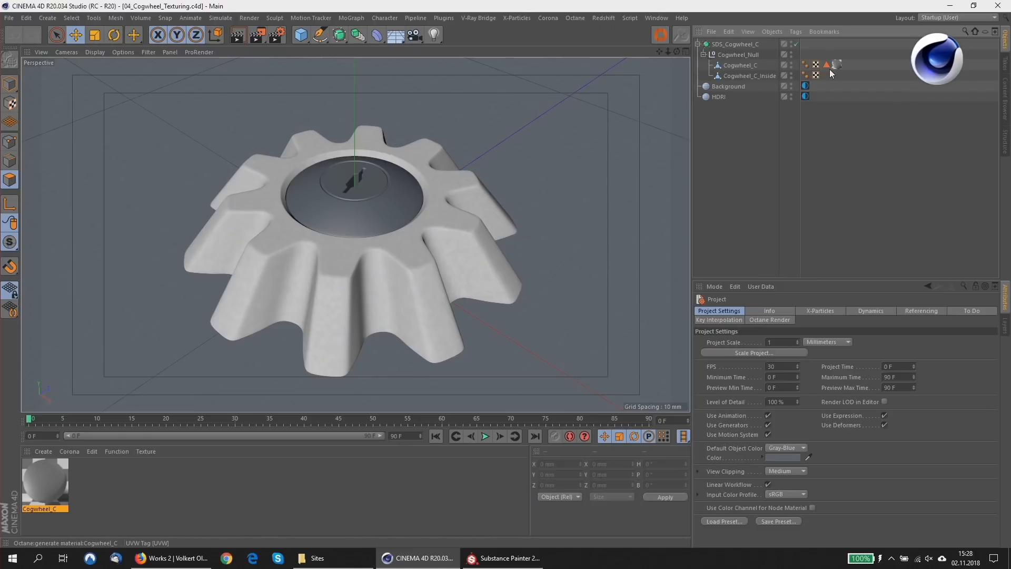
Change the interface layout to Octane Compact (User) and start a live render of the scene.
left_click(993, 17)
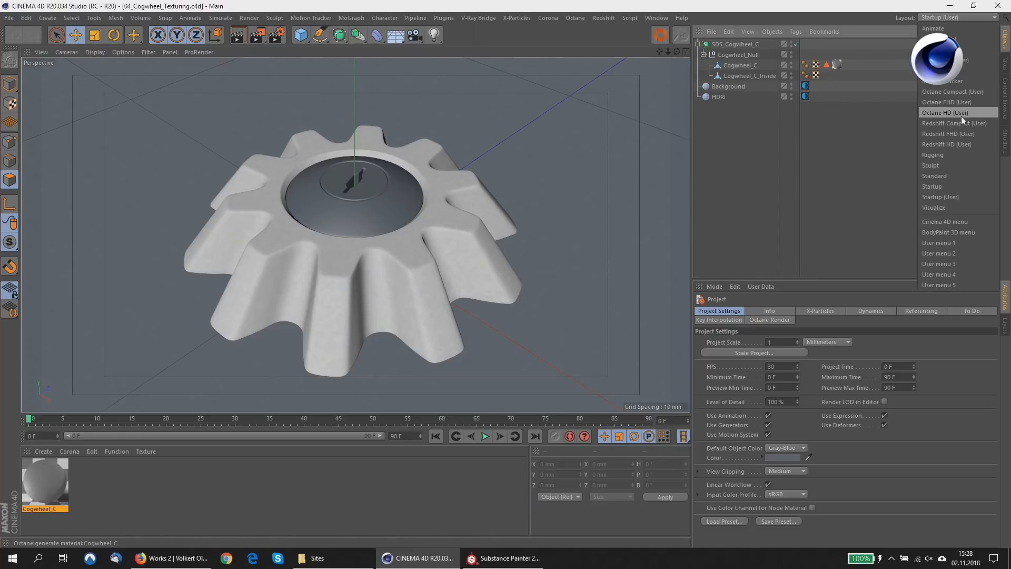
left_click(960, 92)
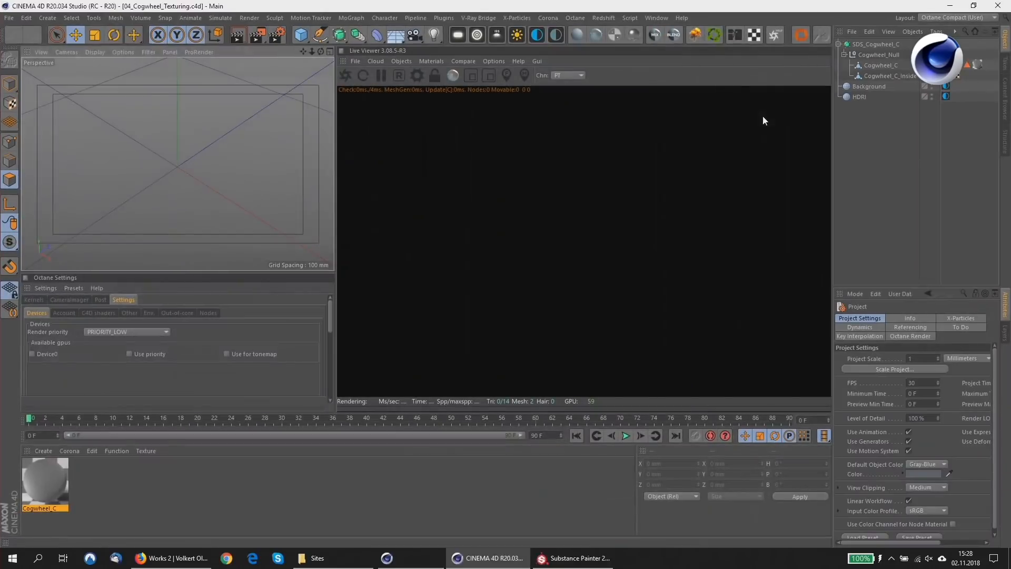
left_click(346, 75)
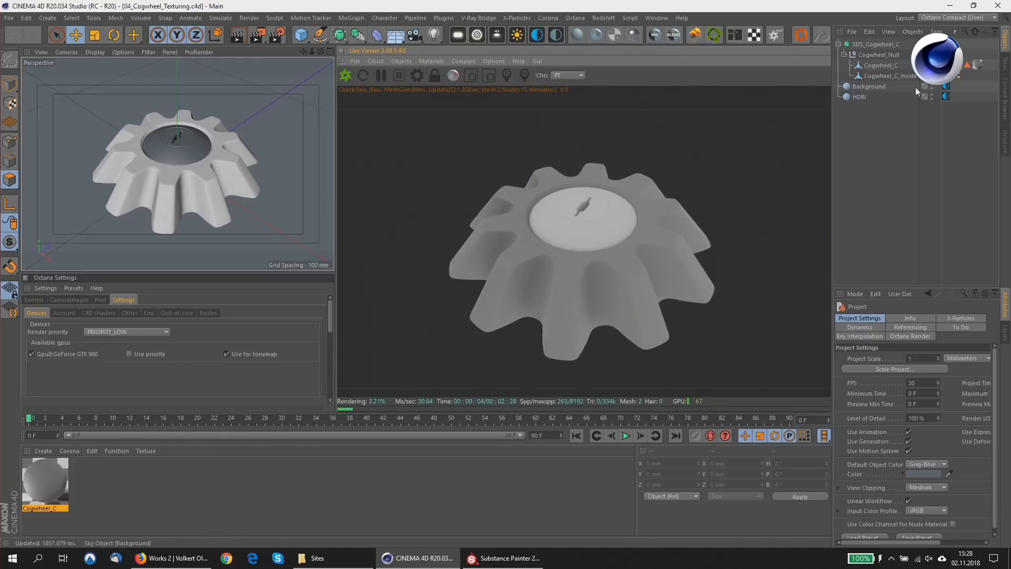
Inspect the environment textures assigned to the Background and HDRI sky objects, including the HDRI's image file.
left_click(946, 86)
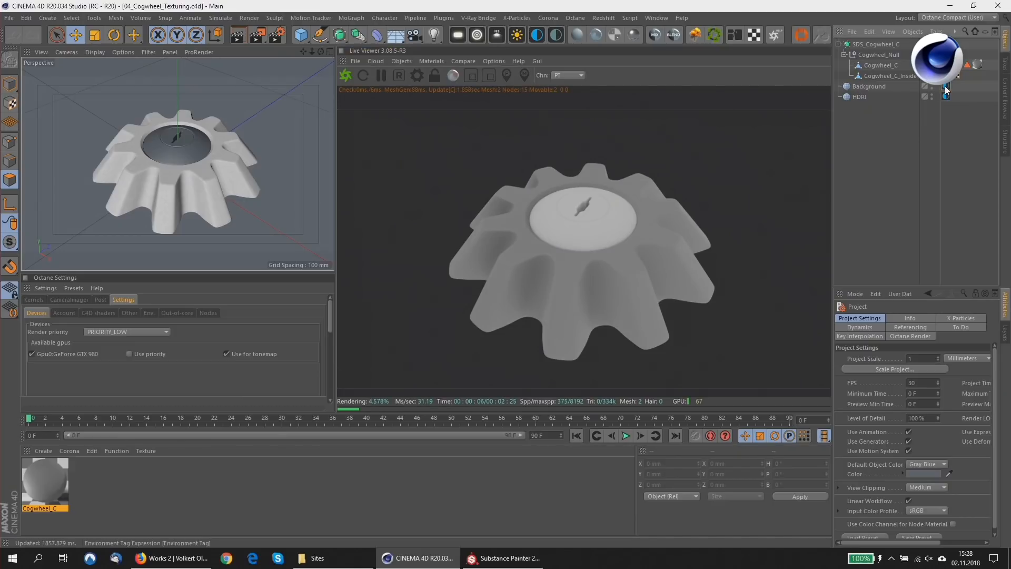
left_click(929, 358)
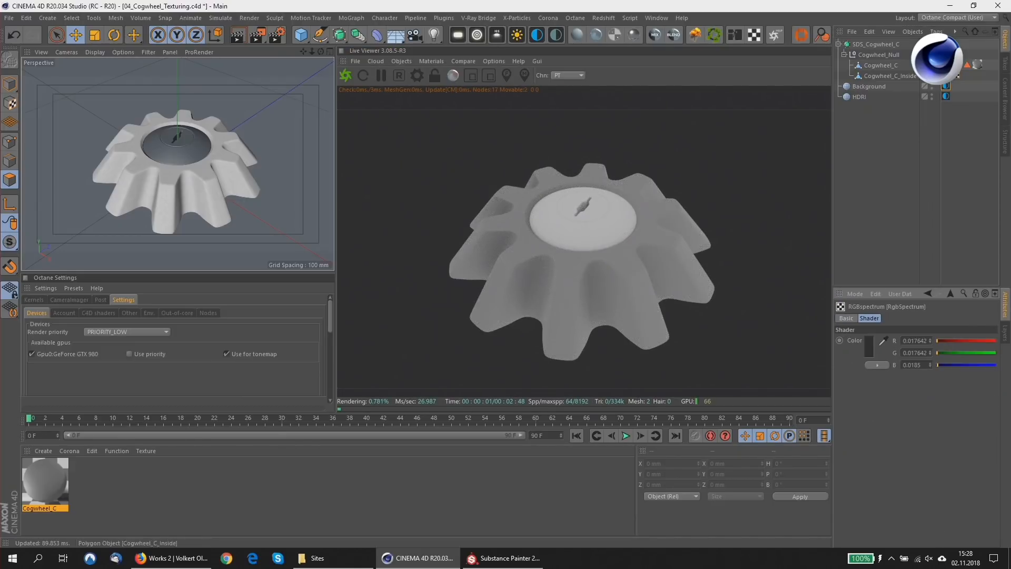
left_click(946, 96)
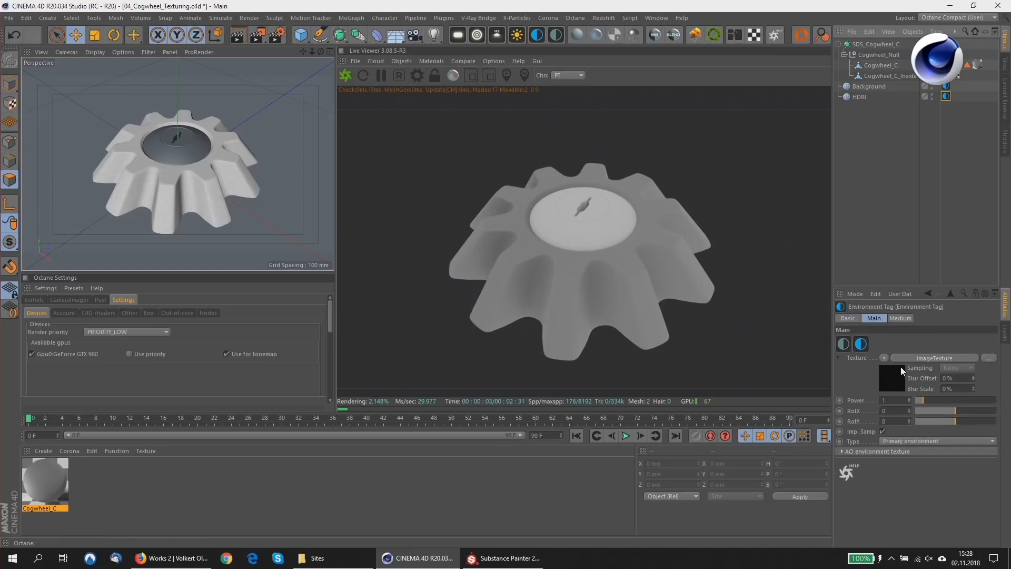
left_click(900, 367)
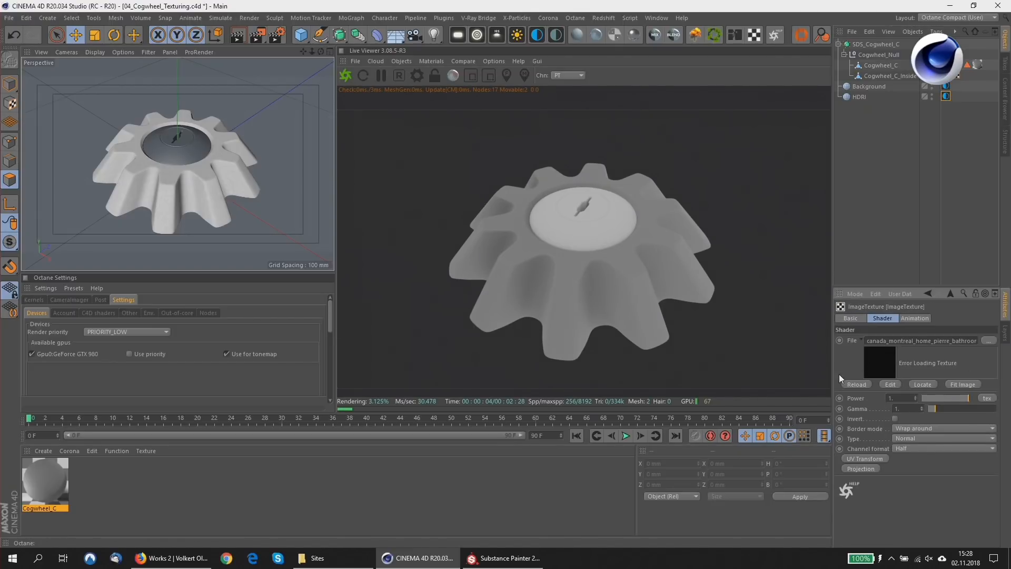
left_click_drag(831, 236, 761, 227)
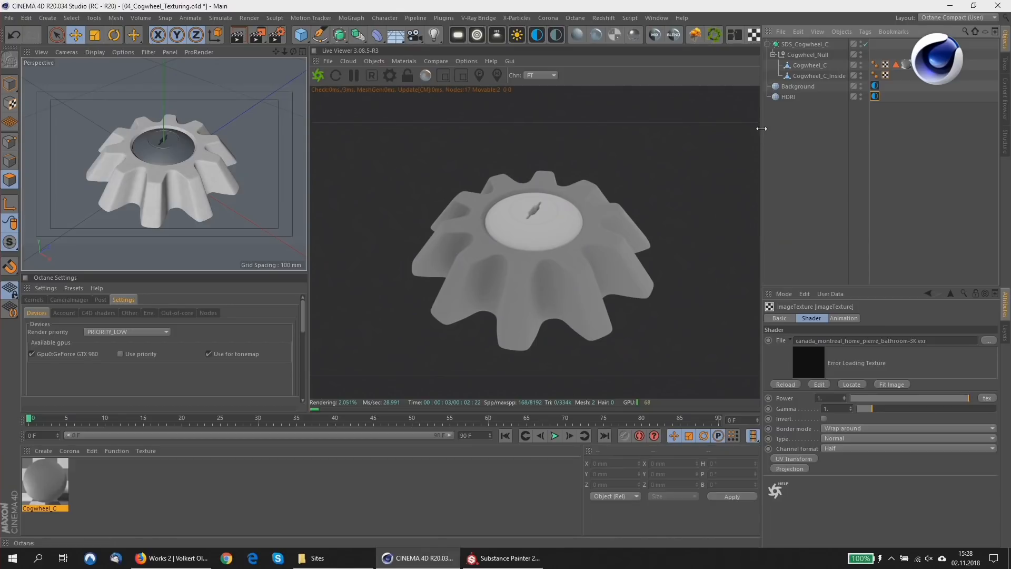
left_click_drag(761, 128, 817, 128)
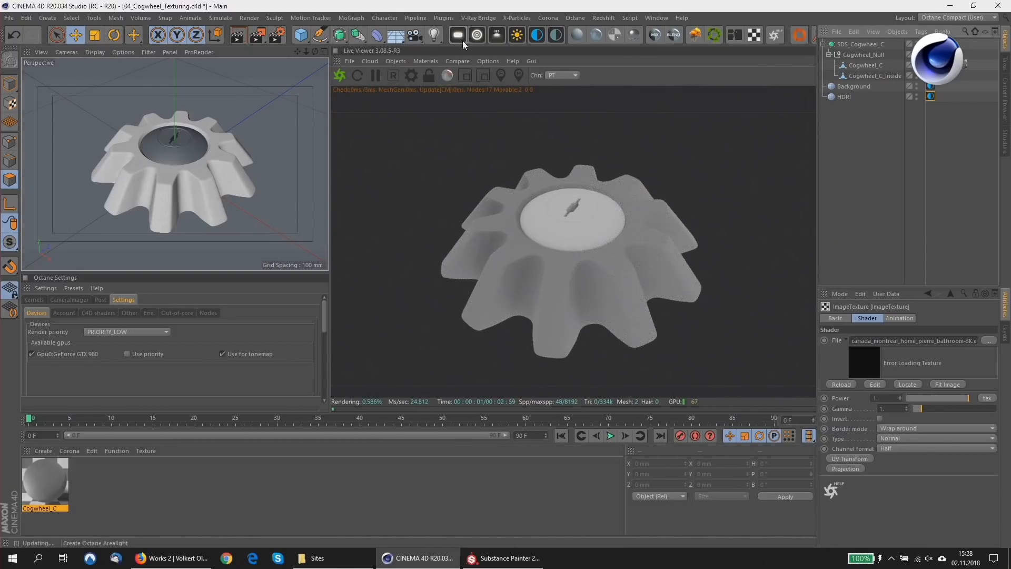
Add an Octane area light and move it away from the cogwheel so it lights the model from the side.
left_click(458, 35)
scroll(178, 195, "down", 6)
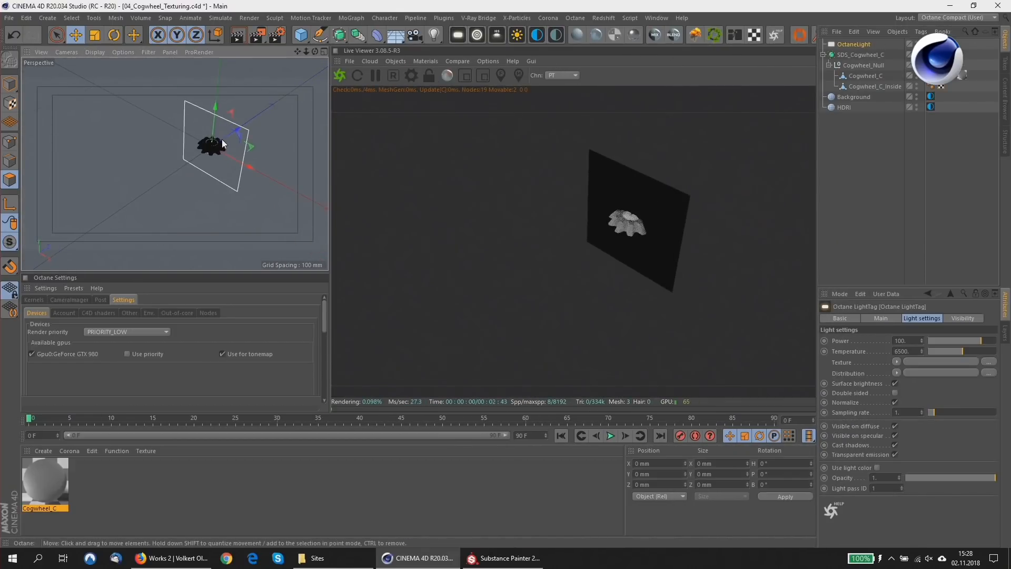
left_click_drag(207, 152, 120, 122)
left_click_drag(214, 155, 176, 145, "alt")
Adjust the Octane area light's power, trying 10 before settling on 20 with the cogwheel in close view.
left_click(930, 44)
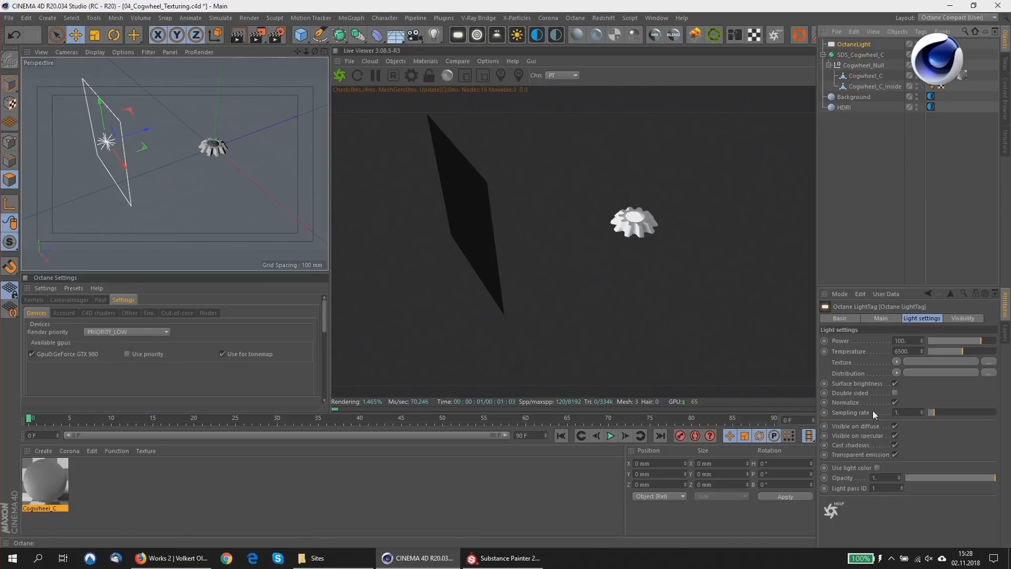
left_click(916, 341)
type("10")
key("Return")
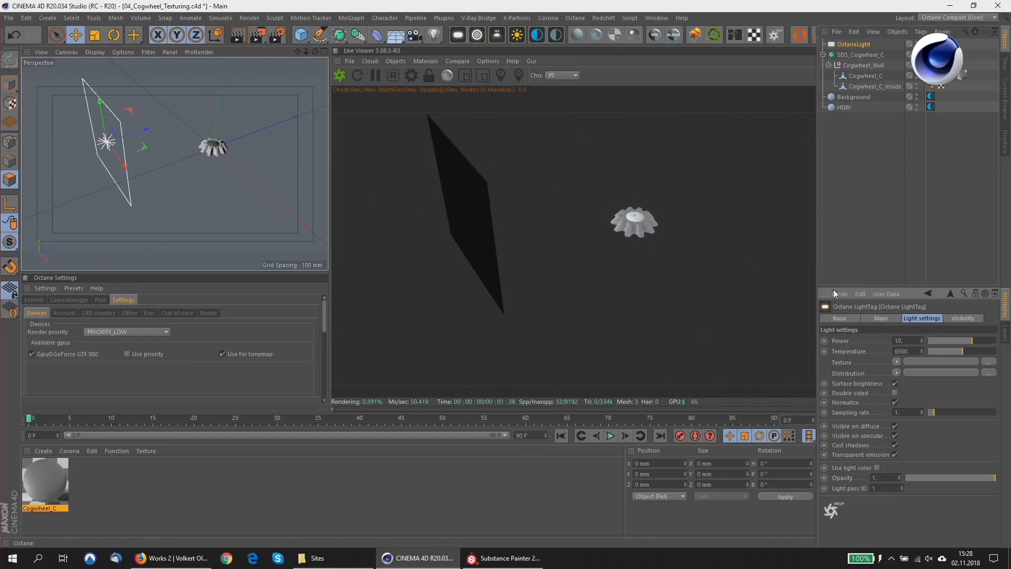
scroll(209, 160, "up", 8)
middle_click_drag(222, 102, 176, 194, "alt")
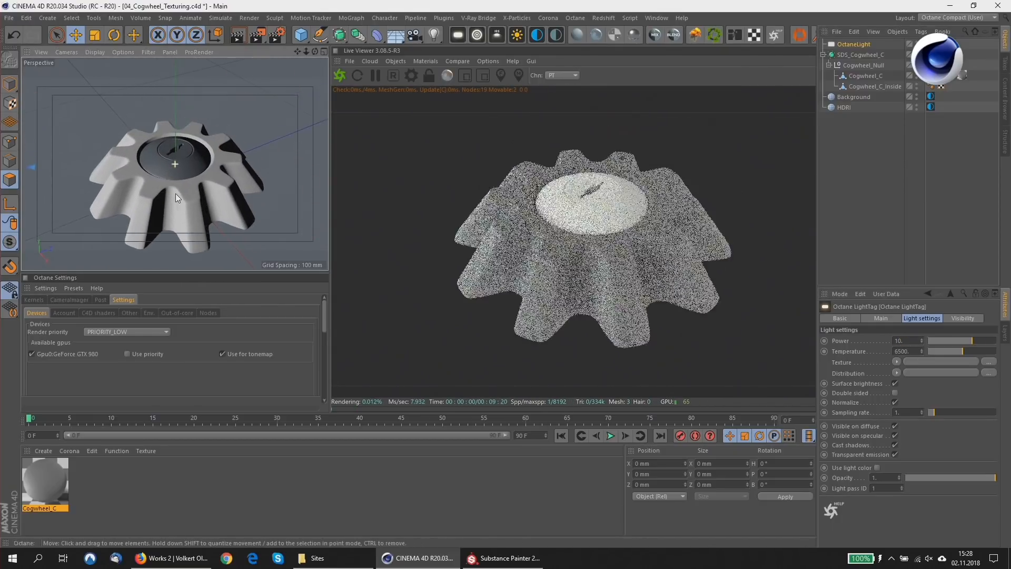
type("20")
key("Return")
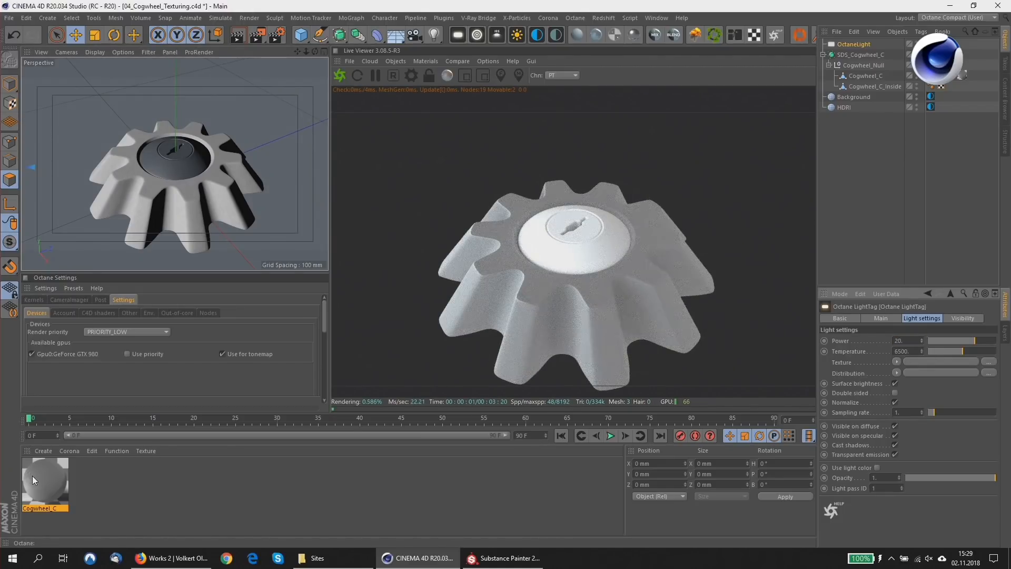
Open the Cogwheel_C material in an enlarged Octane Node Editor and go through its Color, Roughness, Normal and Metalness texture nodes.
left_click(32, 479)
left_click(732, 36)
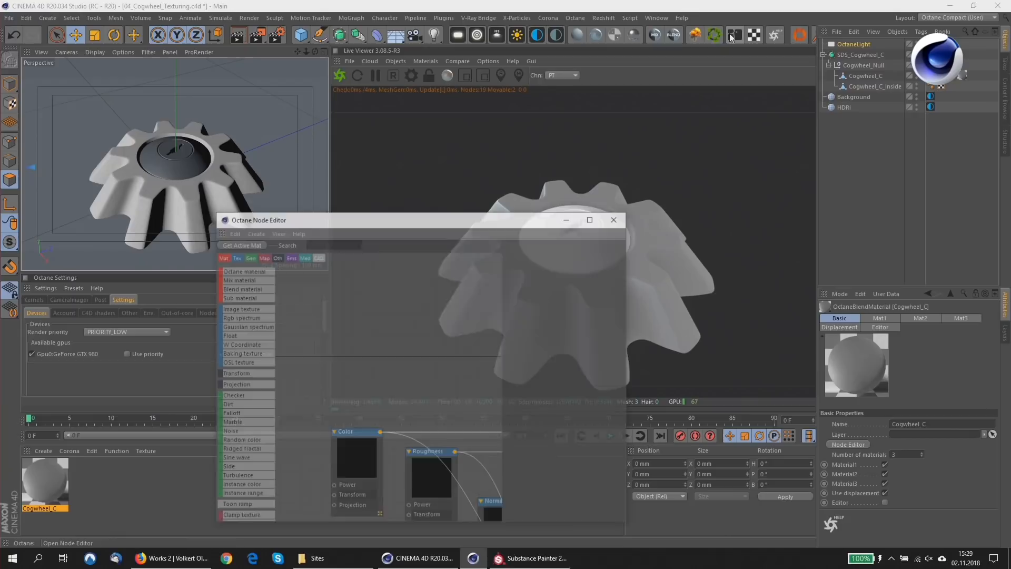
left_click_drag(485, 220, 368, 25)
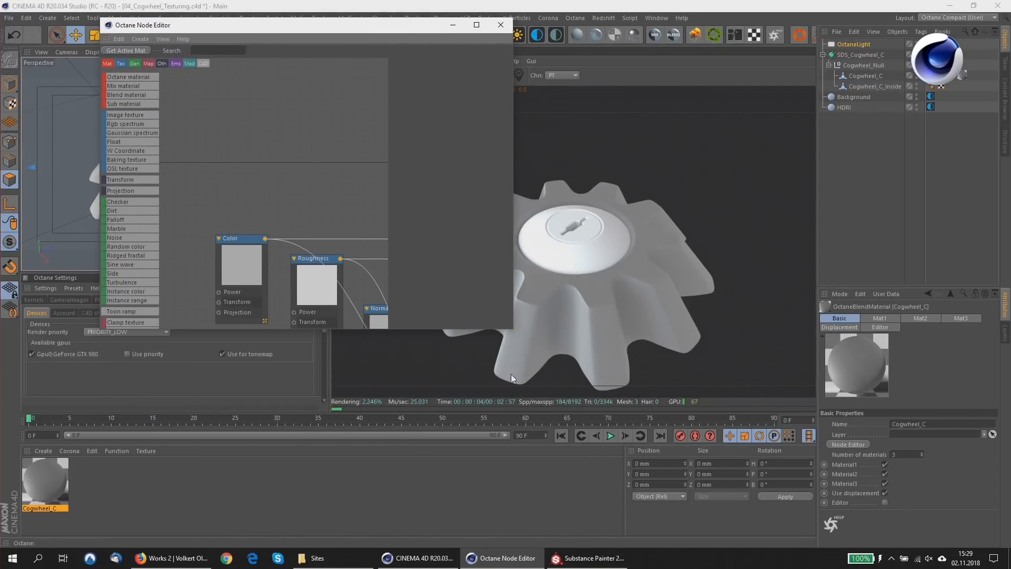
left_click_drag(513, 331, 974, 526)
middle_click_drag(639, 338, 601, 331)
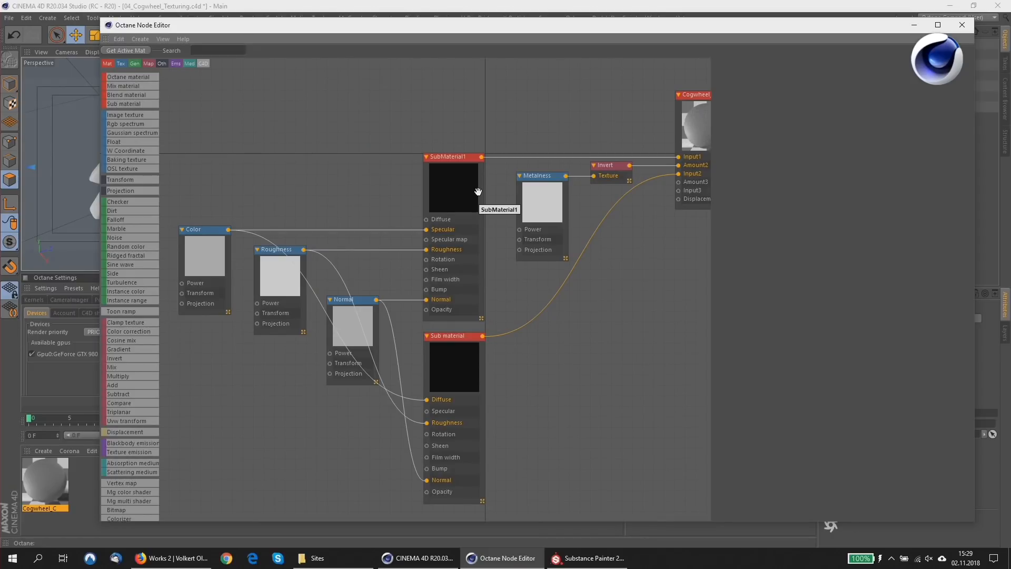
left_click(215, 239)
left_click(281, 278)
left_click(351, 331)
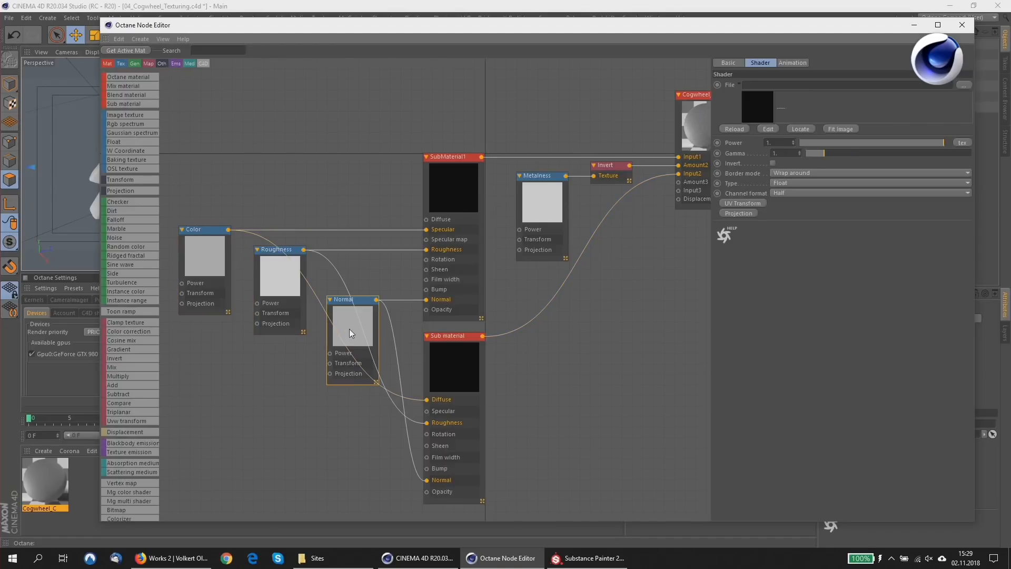
left_click(545, 191)
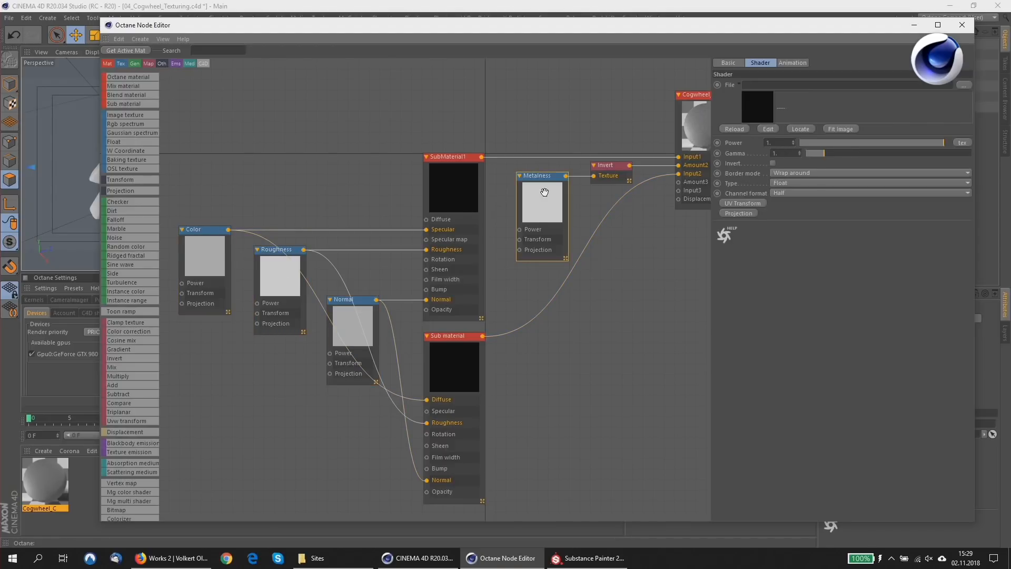
Load 03_Cogwheel_To_Substance_Cogwheel_Outer_BaseColor.png from Tex_Output into the Color node, declining a copy at the project location.
left_click(214, 264)
left_click(963, 85)
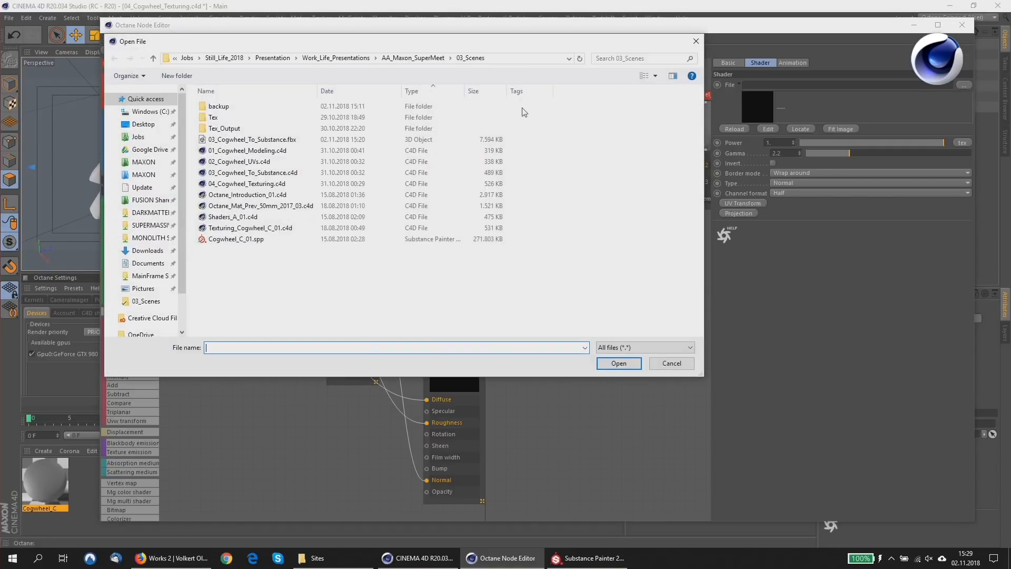
double_click(268, 130)
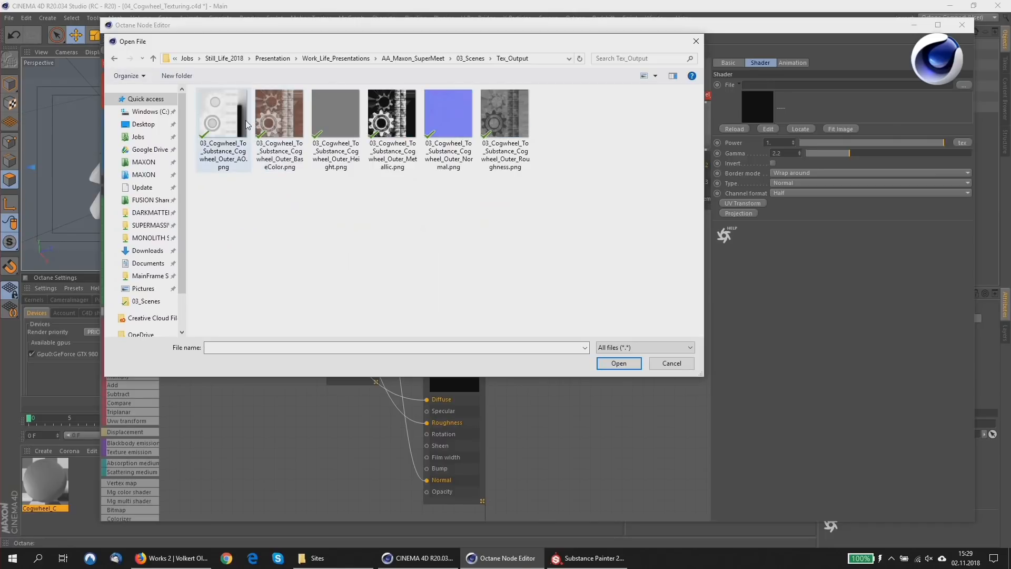
double_click(284, 117)
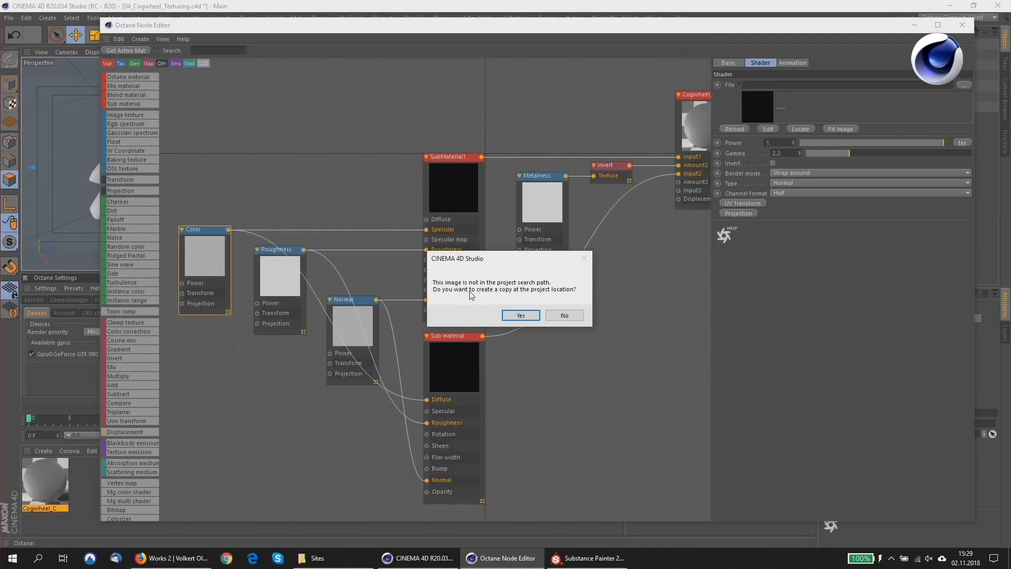
left_click(559, 318)
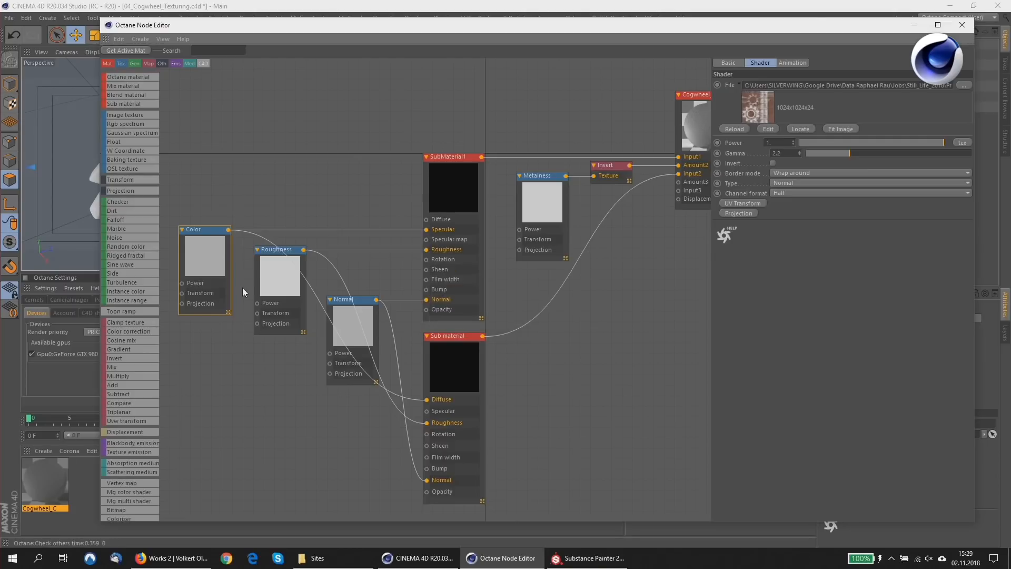
Load the Cogwheel_Outer_Roughness.png and Cogwheel_Outer_Normal.png textures into the Roughness and Normal nodes, declining copies at the project location.
left_click(963, 85)
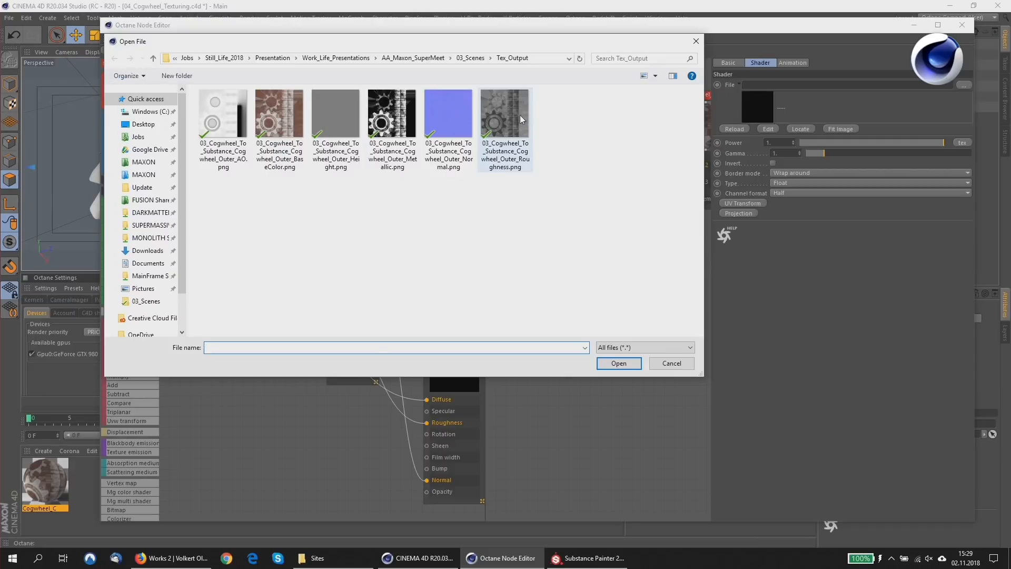
double_click(521, 119)
left_click(559, 318)
left_click(342, 324)
left_click(963, 85)
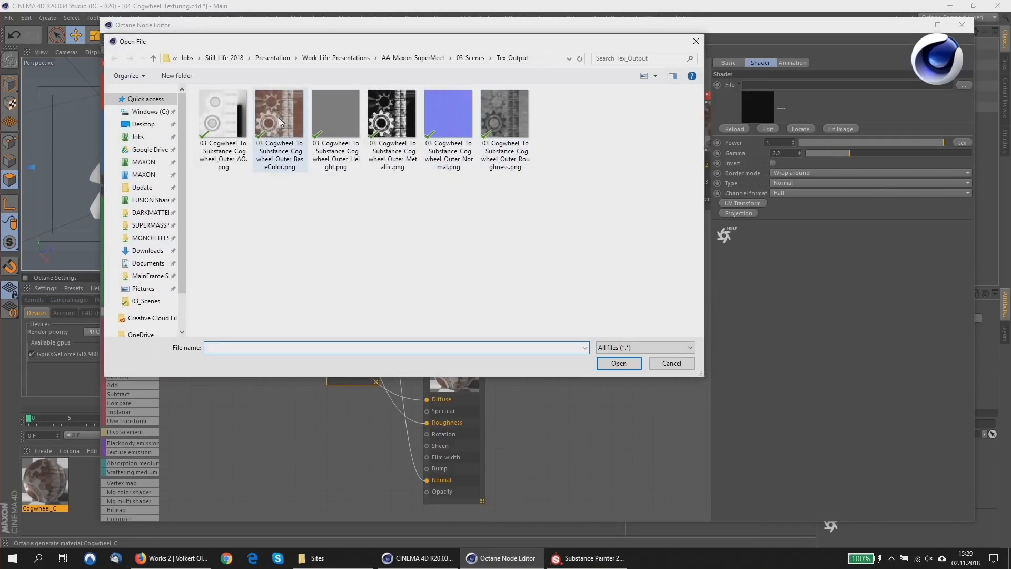
left_click(499, 119)
double_click(463, 115)
left_click(560, 316)
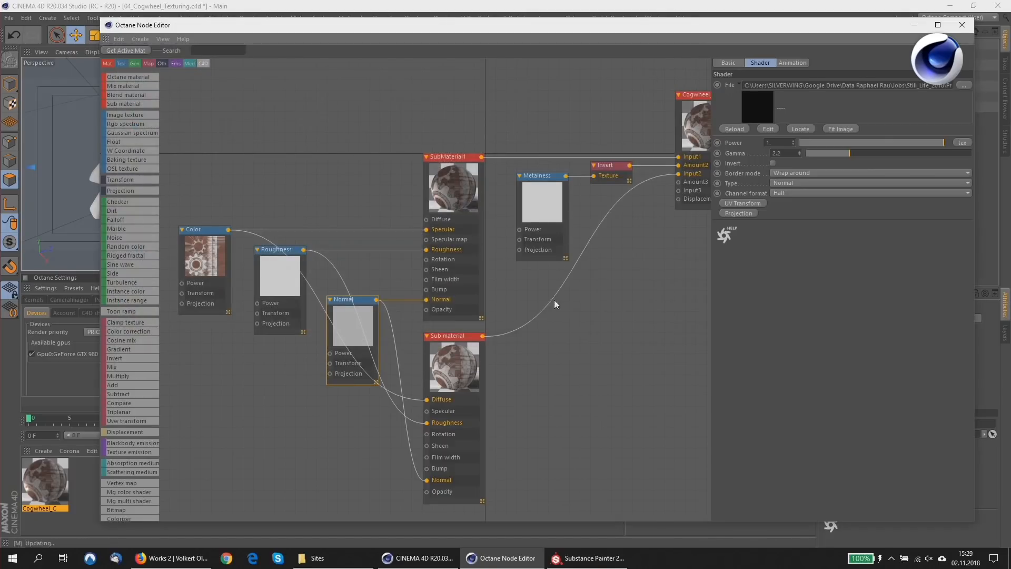
Load 03_Cogwheel_To_Substance_Cogwheel_Outer_Metallic.png from Tex_Output into the Metalness node, declining a copy at the project location.
left_click(550, 198)
left_click(967, 85)
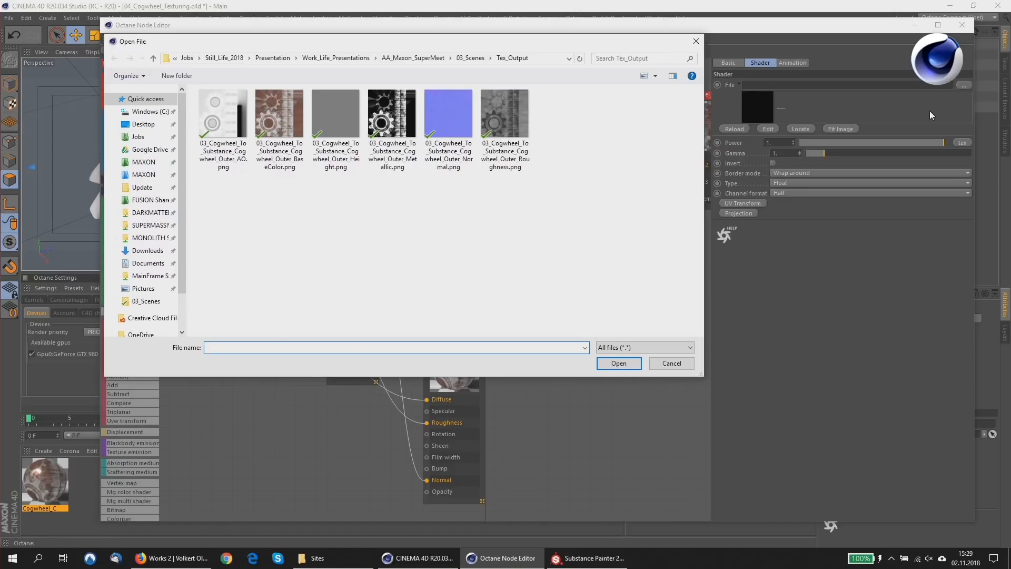
double_click(415, 103)
left_click(573, 319)
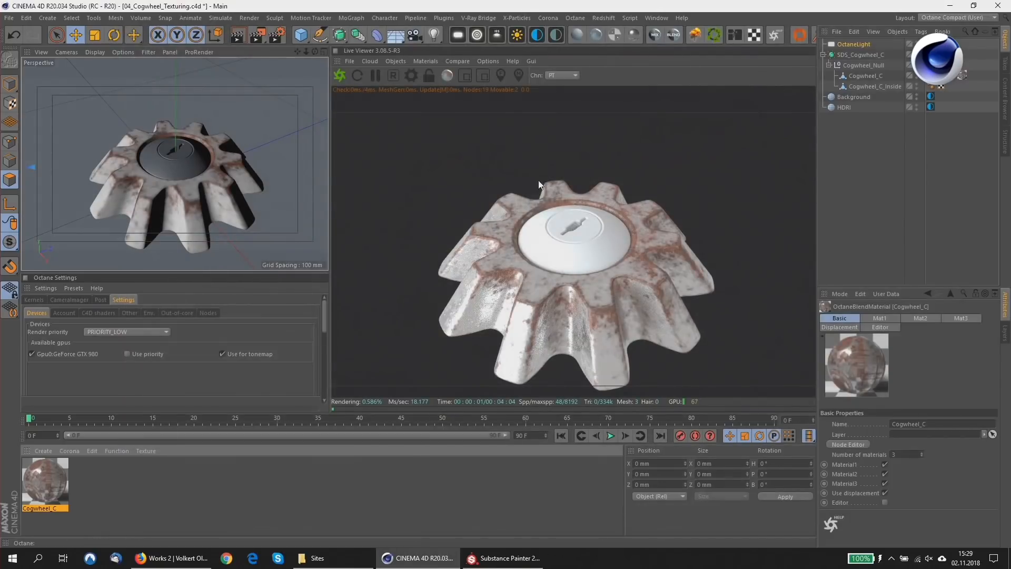
Turn off the visibility of the HDRI and Background sky objects so they no longer affect the render.
left_click_drag(266, 181, 532, 190, "alt")
left_click_drag(200, 216, 194, 184, "alt")
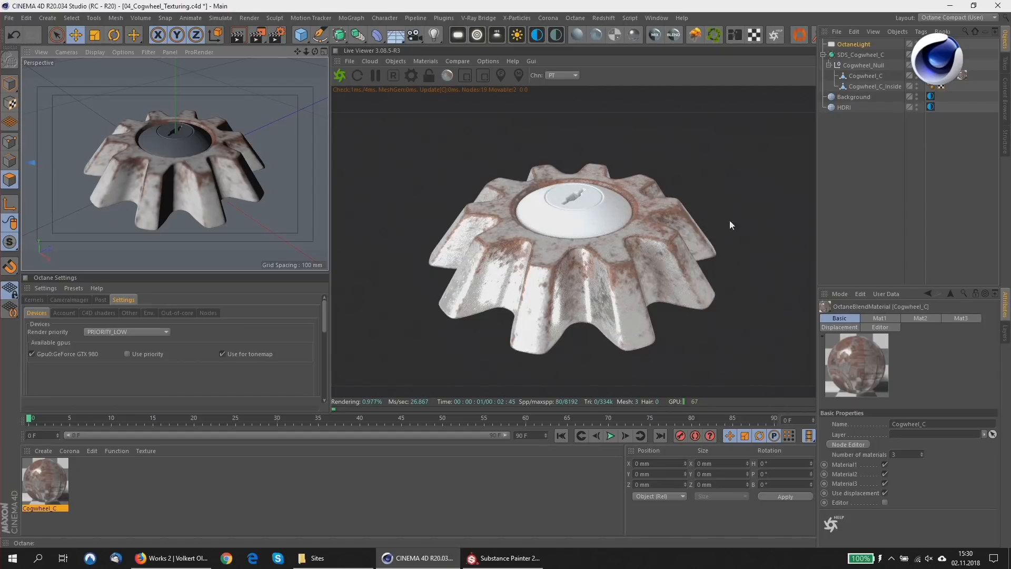
left_click(915, 108)
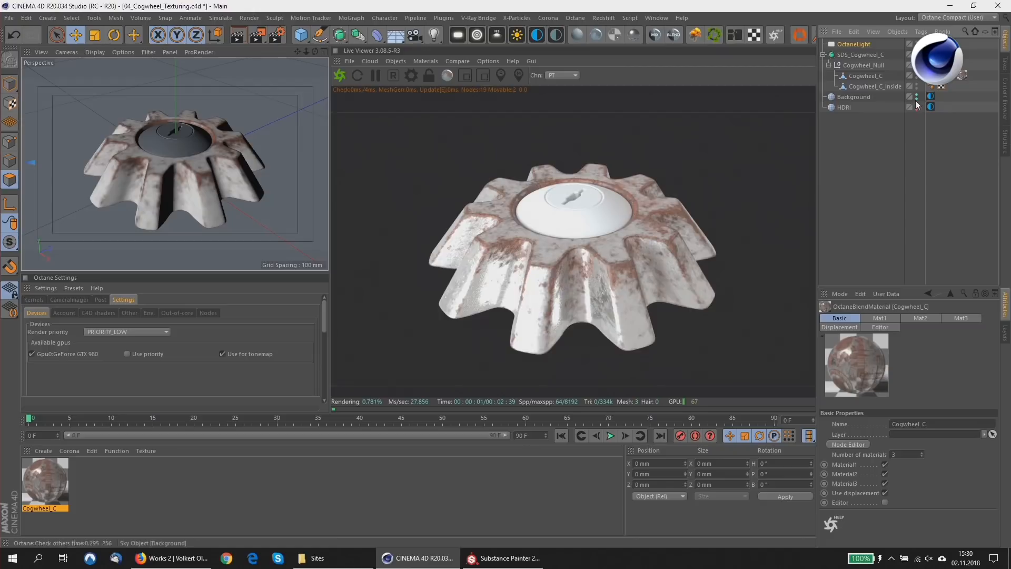
left_click(915, 100)
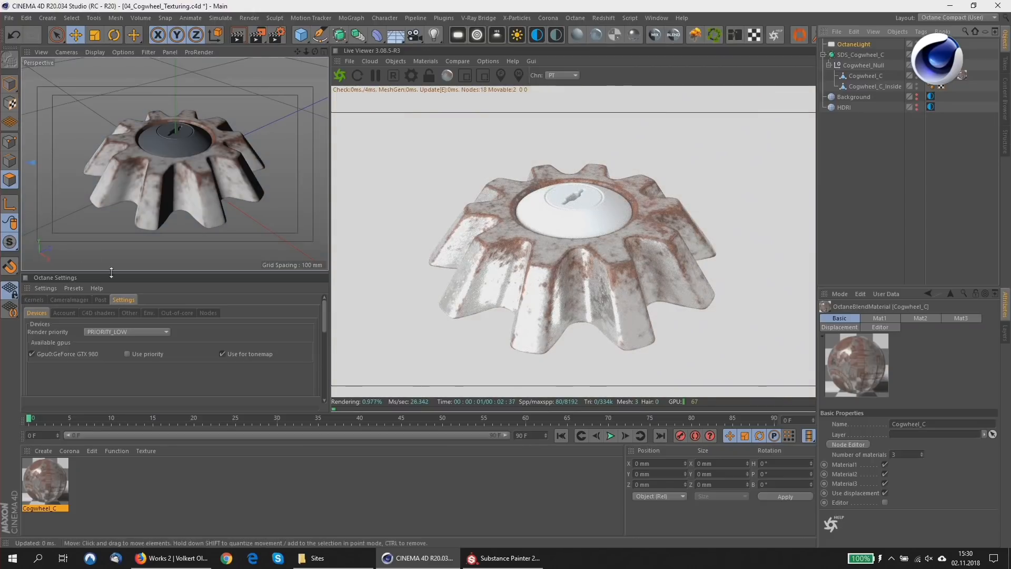
Set Octane's default environment colour to black so only the area light illuminates the cogwheel.
left_click(150, 315)
left_click(89, 338)
left_click(112, 359)
left_click(93, 376)
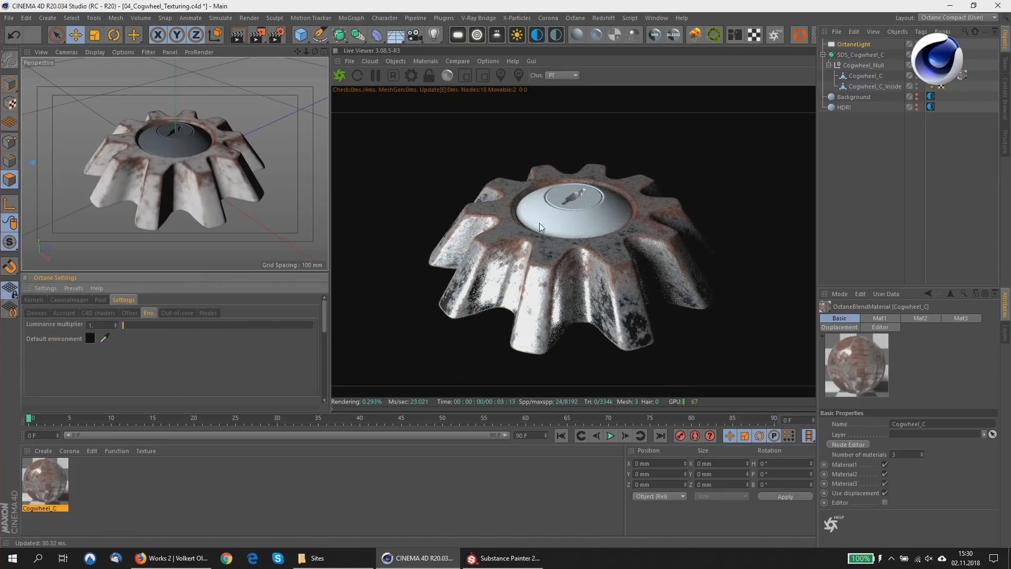
mouse_move(182, 180)
left_mouse_down("alt")
mouse_move(150, 218)
mouse_move(183, 135)
mouse_move(217, 134)
mouse_move(236, 153)
left_mouse_up("alt")
scroll(176, 150, "up", 4)
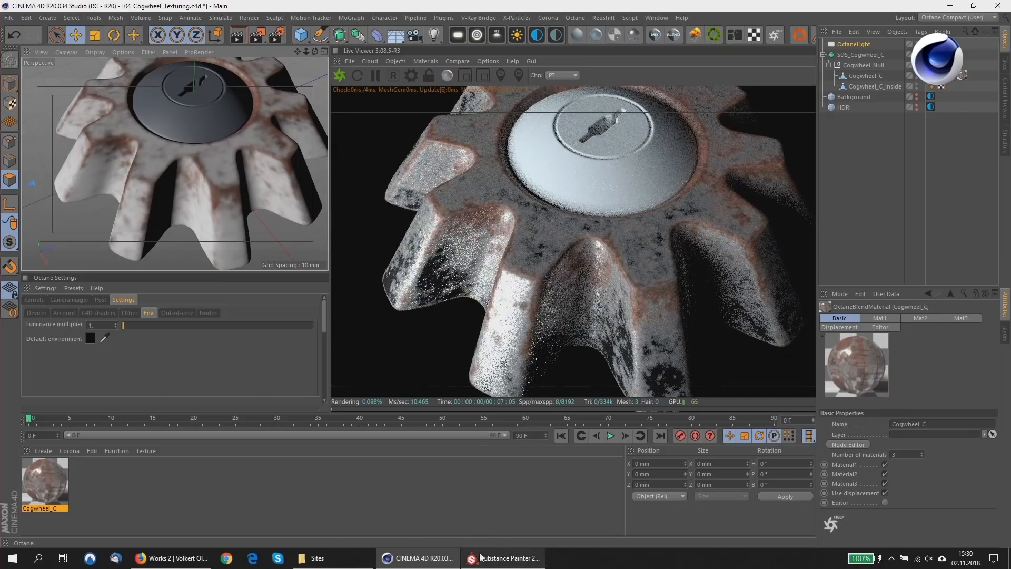
Compare the cogwheel's look in Substance Painter with the Octane render in Cinema 4D from a similar angle.
left_click(480, 557)
left_click_drag(406, 218, 371, 176, "alt")
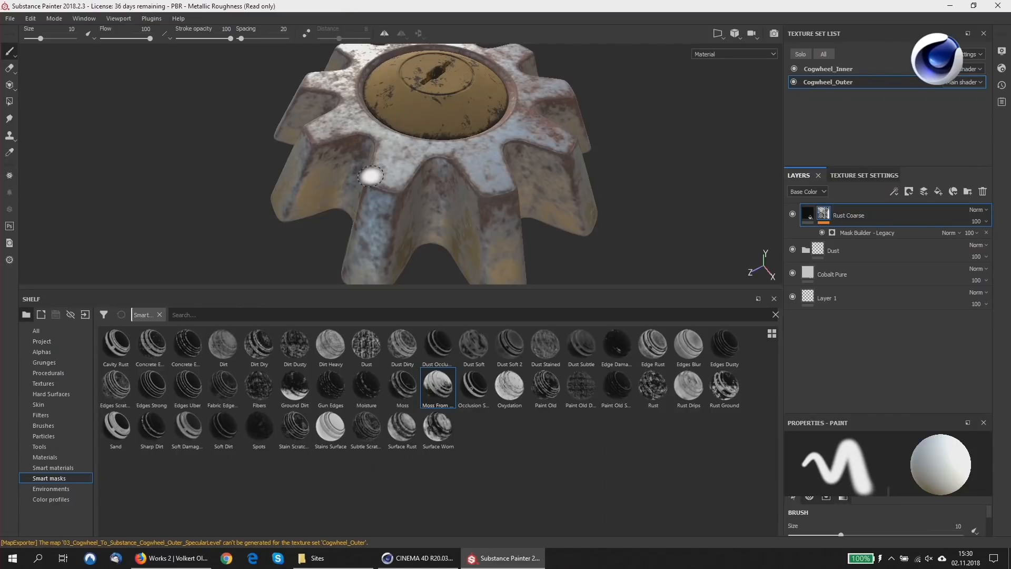
left_click(400, 564)
mouse_move(494, 230)
left_mouse_down()
mouse_move(499, 207)
mouse_move(500, 219)
left_mouse_up()
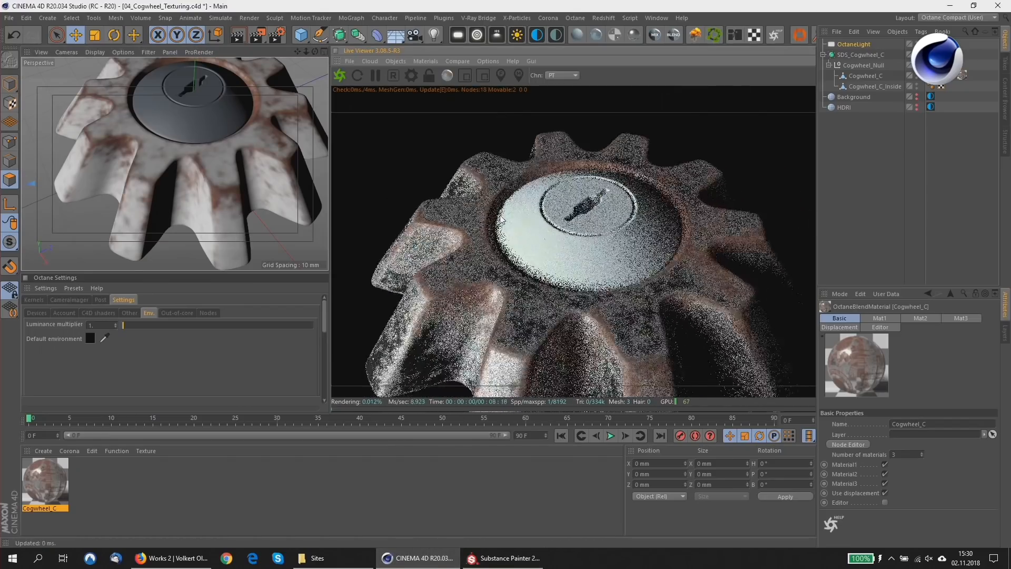
middle_click_drag(501, 219, 500, 203)
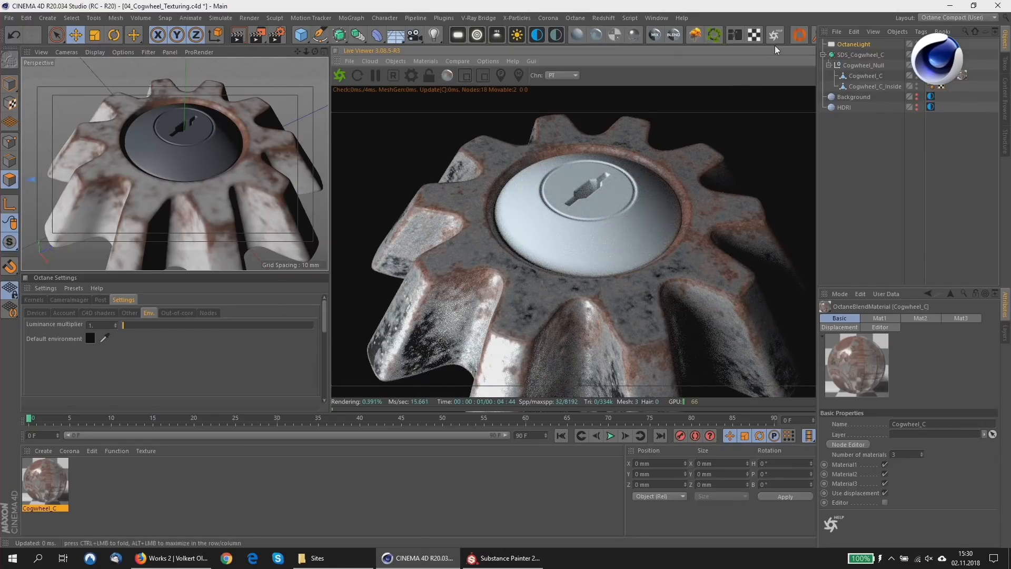
Review the gamma, type and invert settings of the Cogwheel_C material's Color, Roughness, Normal, Metalness and Invert nodes in the Octane Node Editor.
double_click(53, 480)
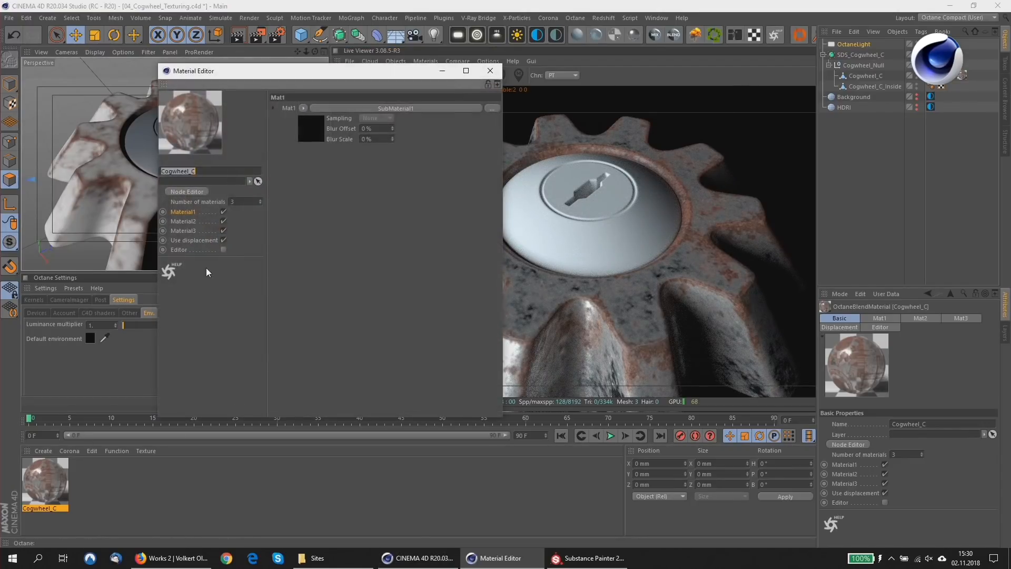
left_click(189, 192)
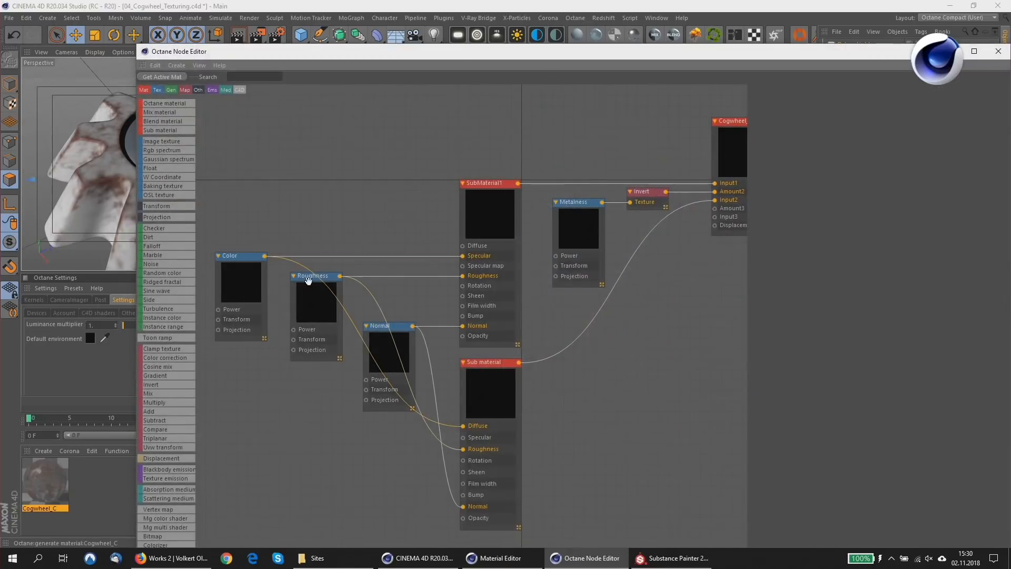
left_click(252, 288)
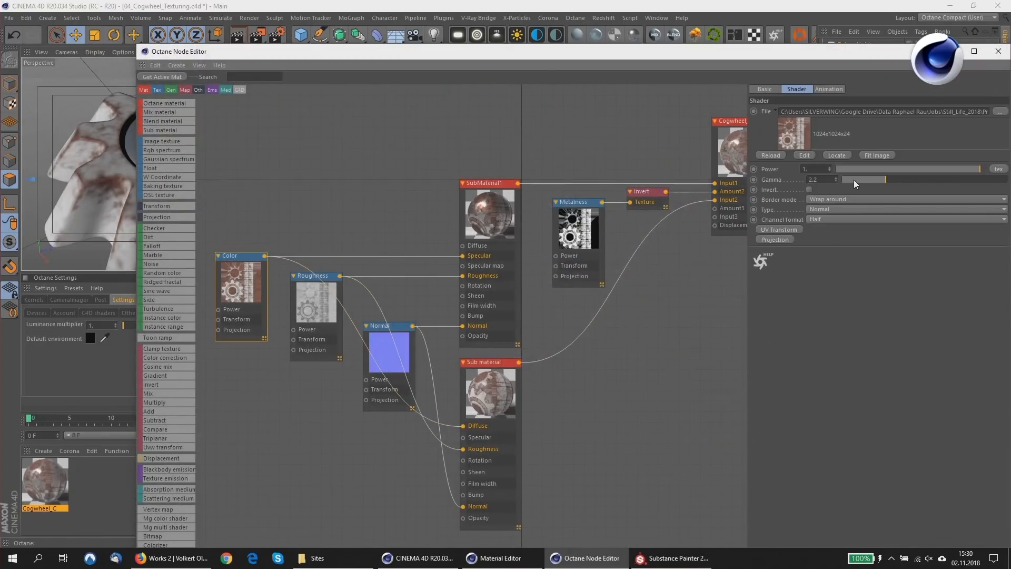
left_click(329, 297)
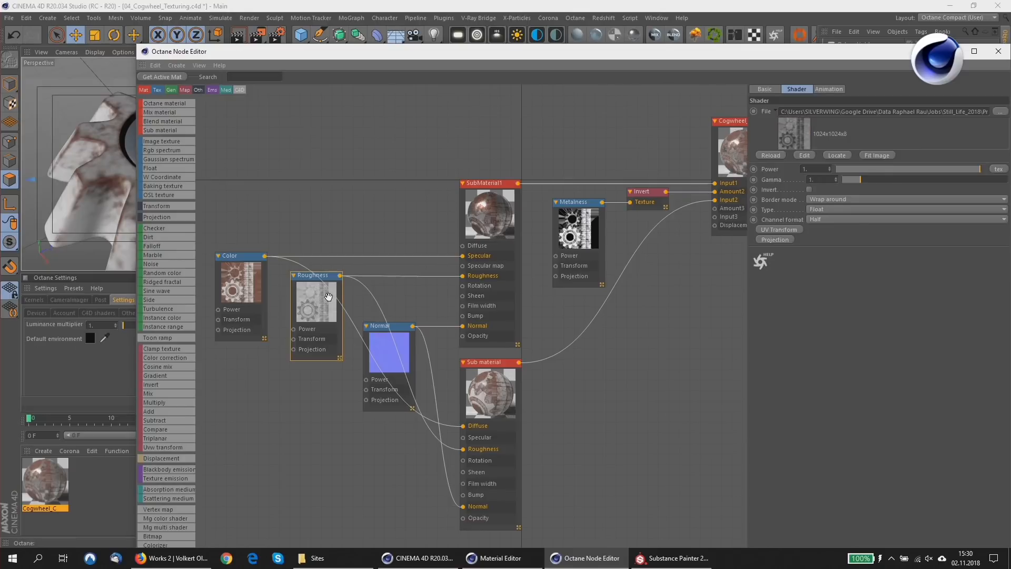
left_click(386, 349)
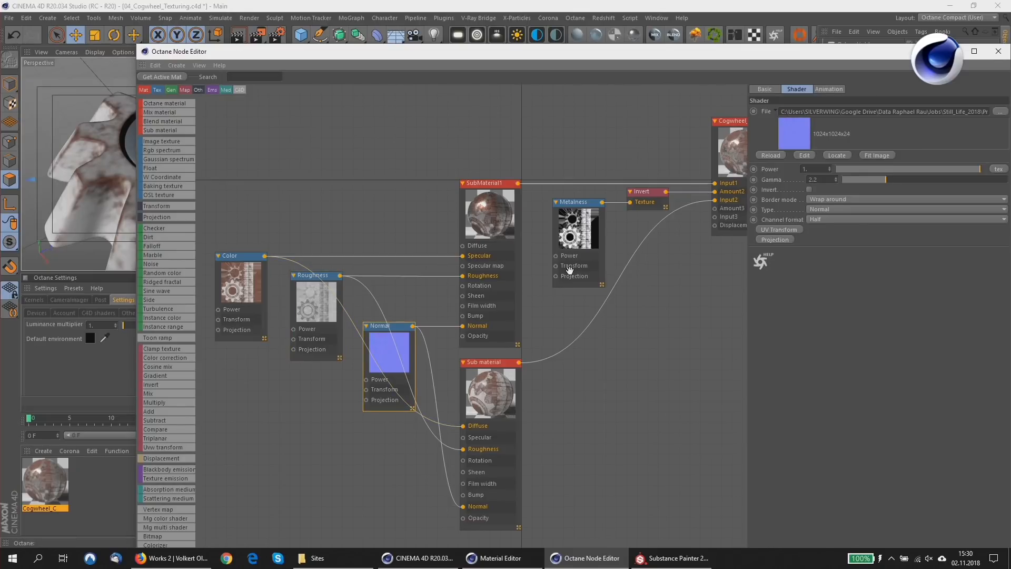
left_click(581, 231)
left_click(385, 353)
left_click(650, 192)
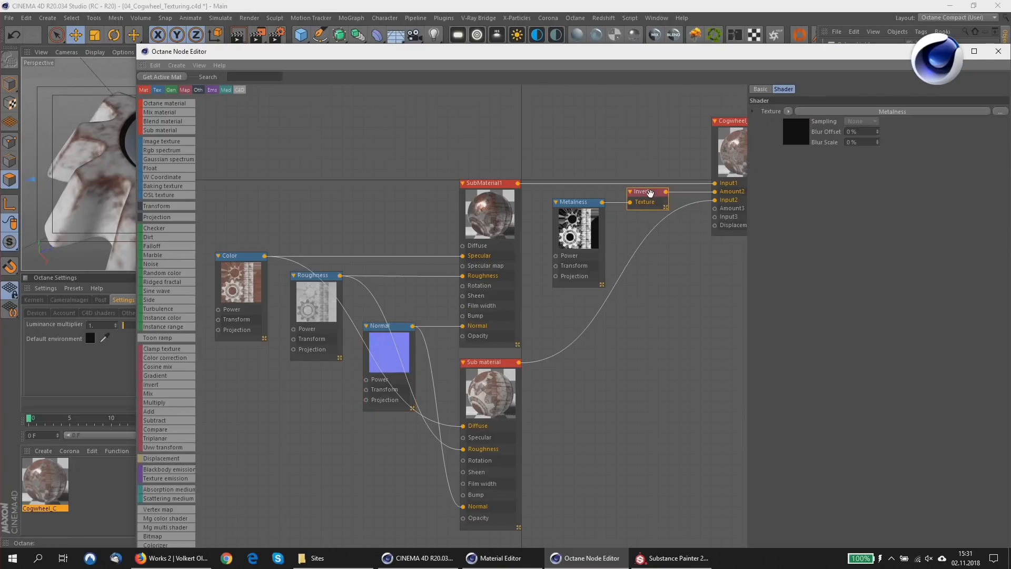
left_click(577, 236)
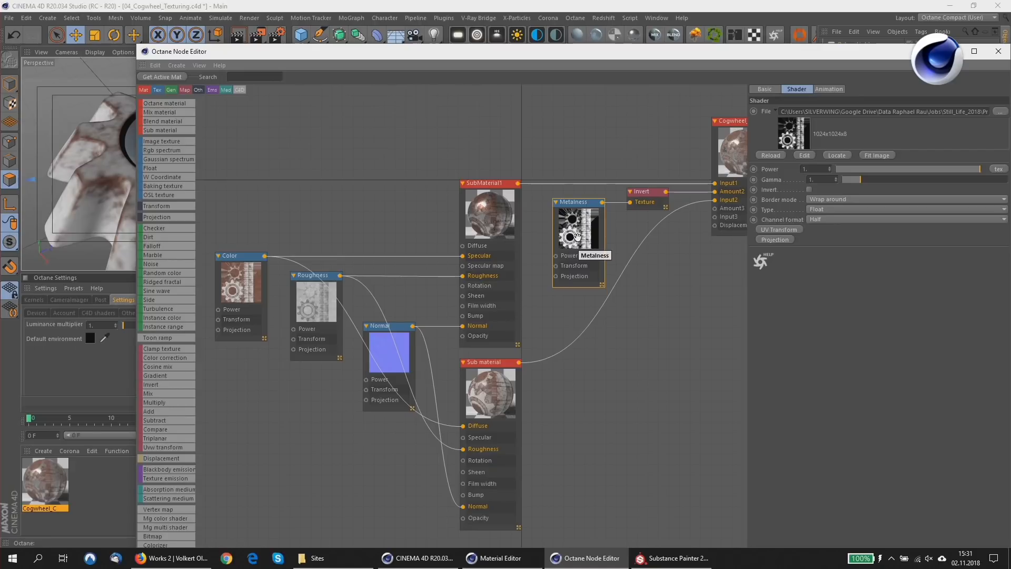
left_click_drag(818, 51, 739, 40)
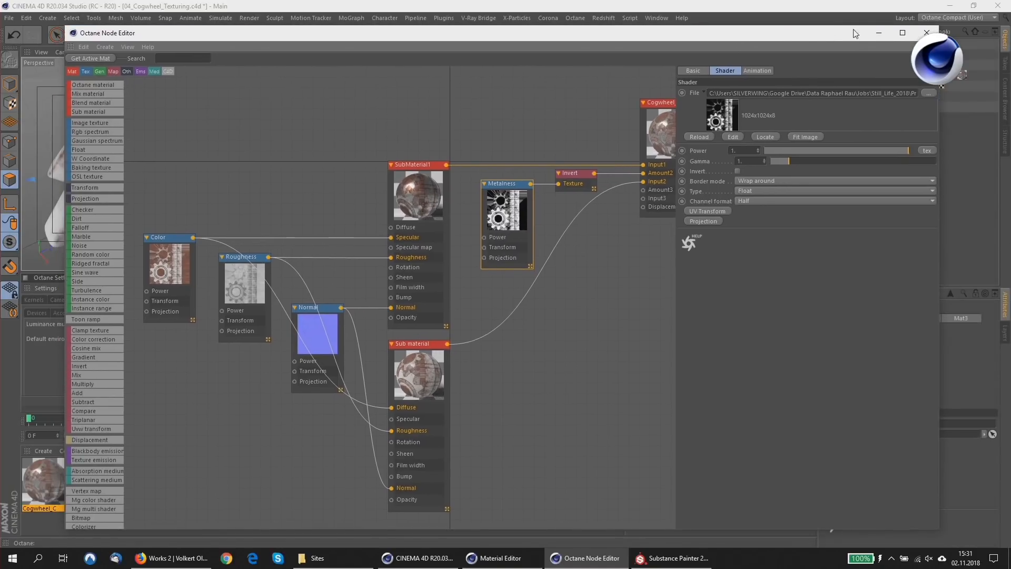
left_click(871, 37)
left_click(442, 70)
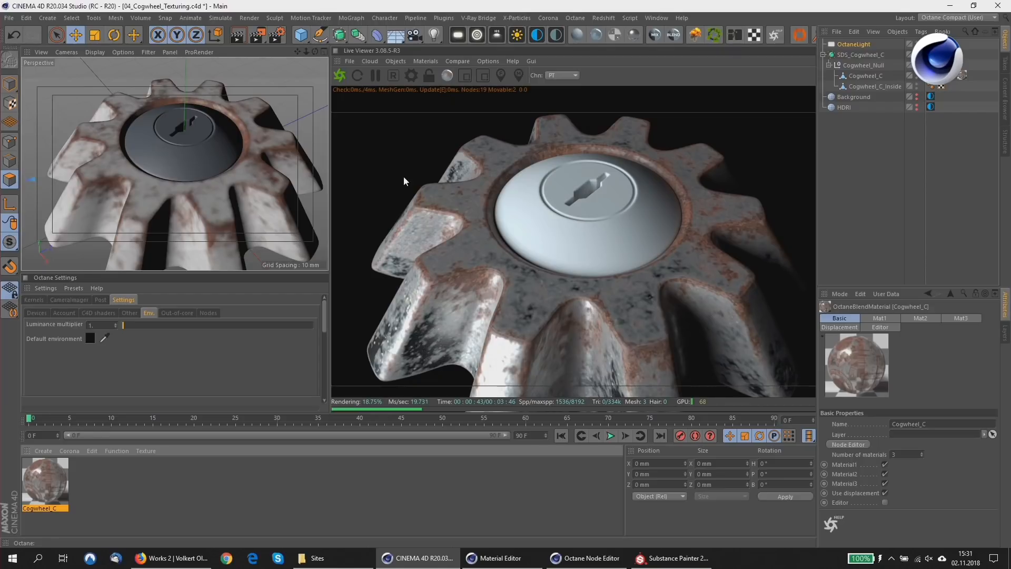
Add an Octane Scatter object with Cogwheel_C as its surface and set the distribution to Surface.
right_click_drag(201, 179, 171, 177, "alt")
middle_click_drag(170, 177, 147, 146, "alt")
left_click_drag(144, 147, 144, 125, "alt")
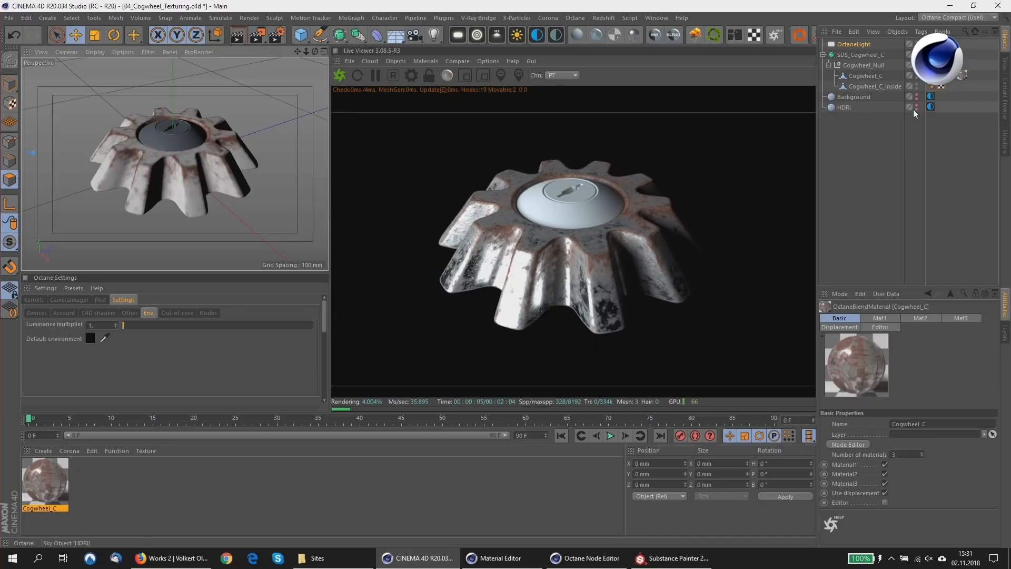
left_click(713, 35)
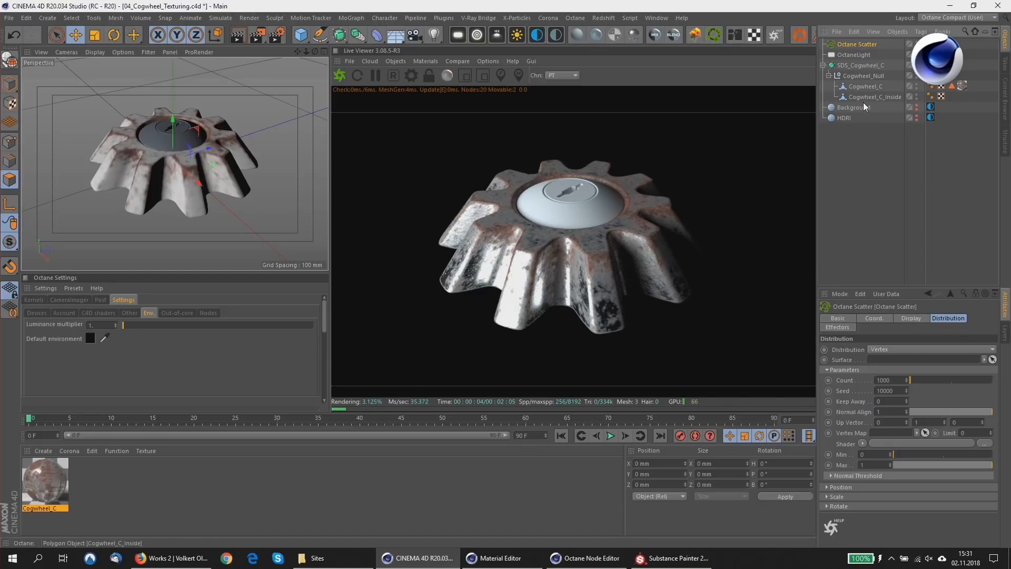
left_click_drag(863, 88, 868, 359)
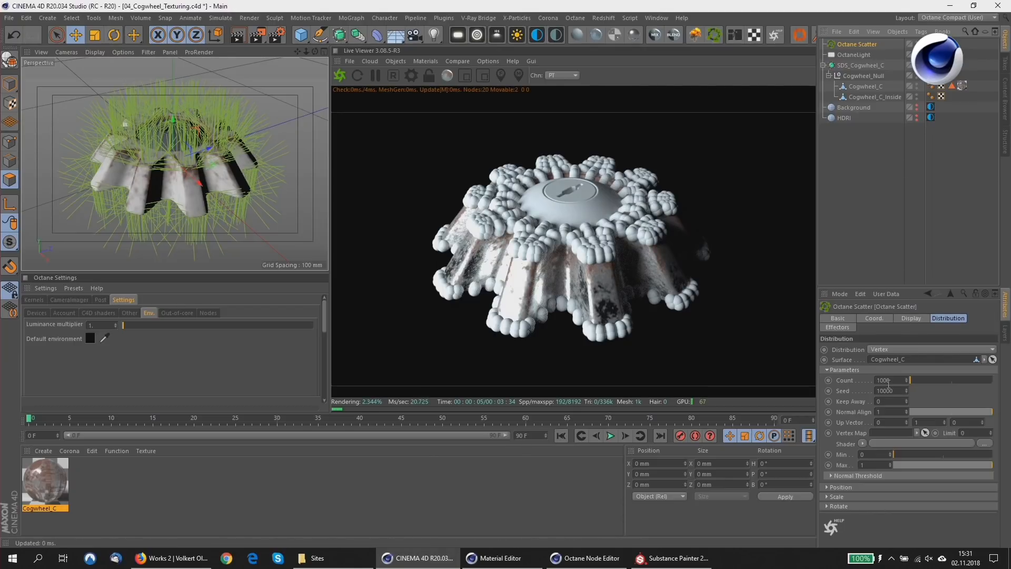
left_click(893, 349)
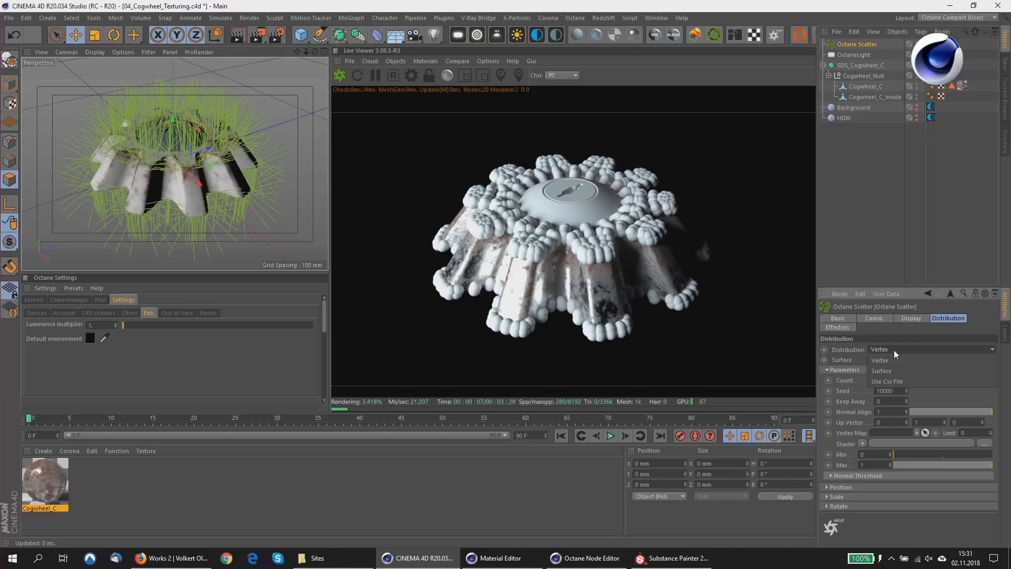
left_click(885, 371)
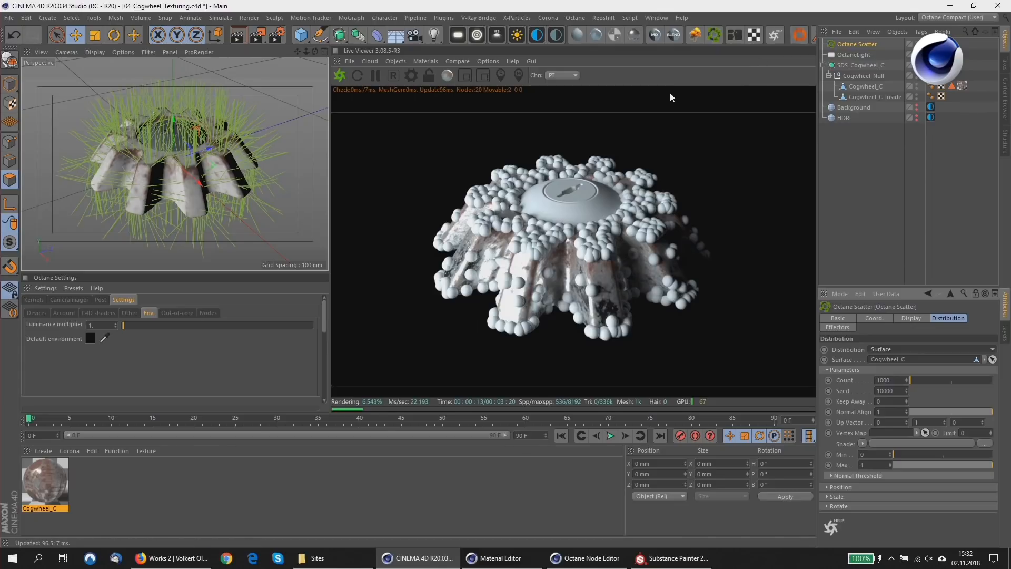
Create a Torus primitive and make it a child of the Octane Scatter object.
left_click(858, 43)
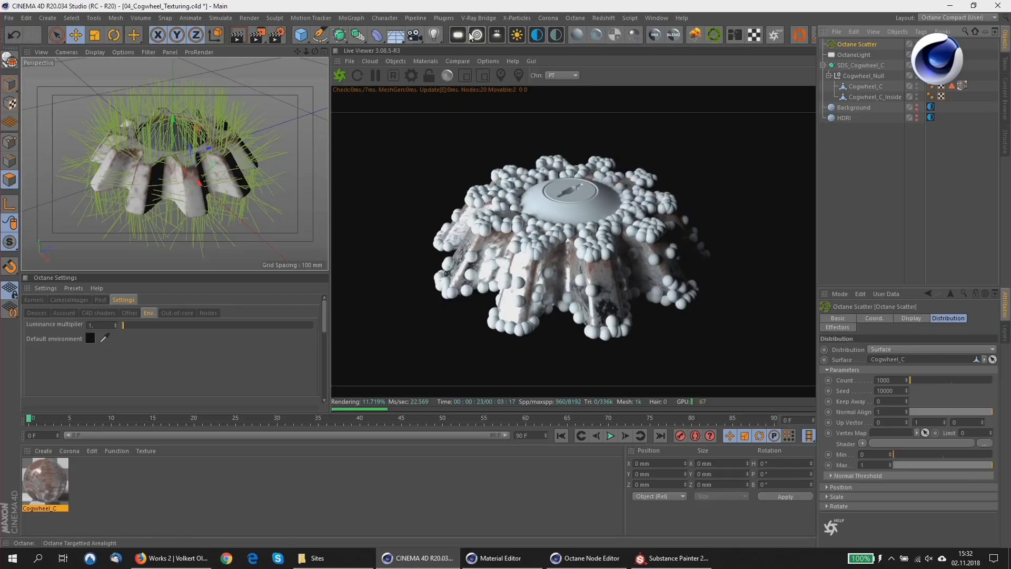
left_click(302, 34)
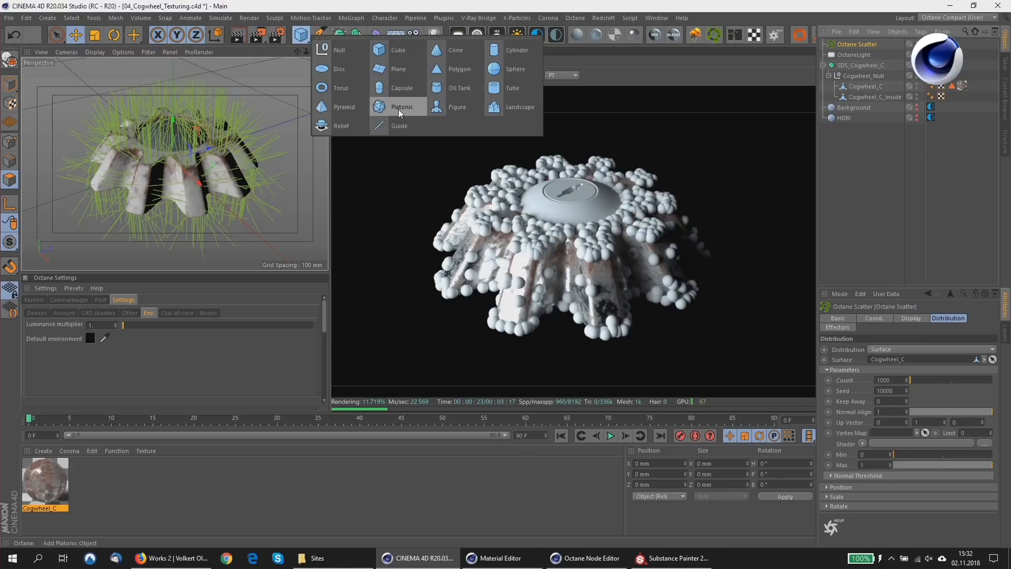
left_click(343, 88)
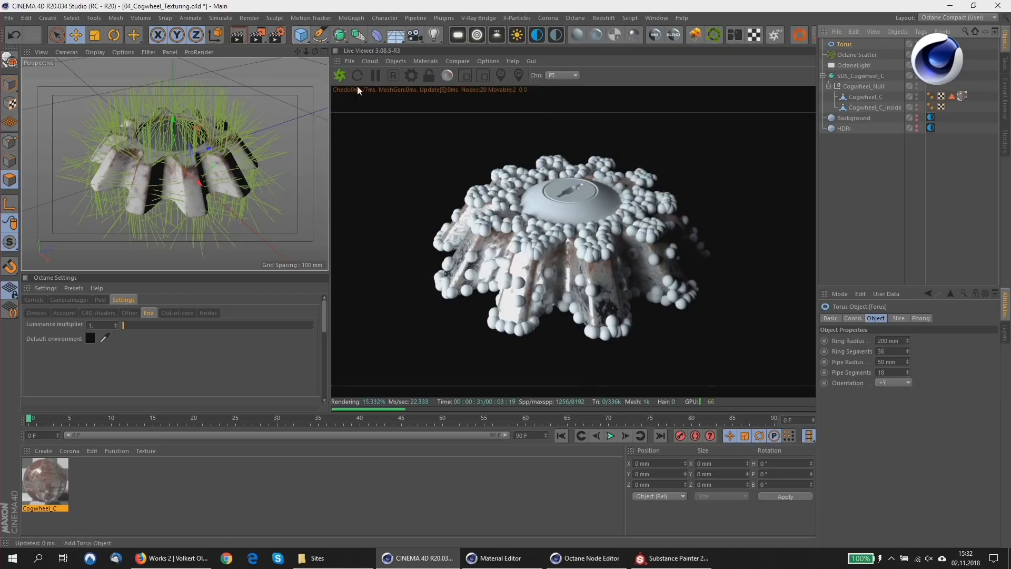
left_click_drag(845, 46, 848, 57)
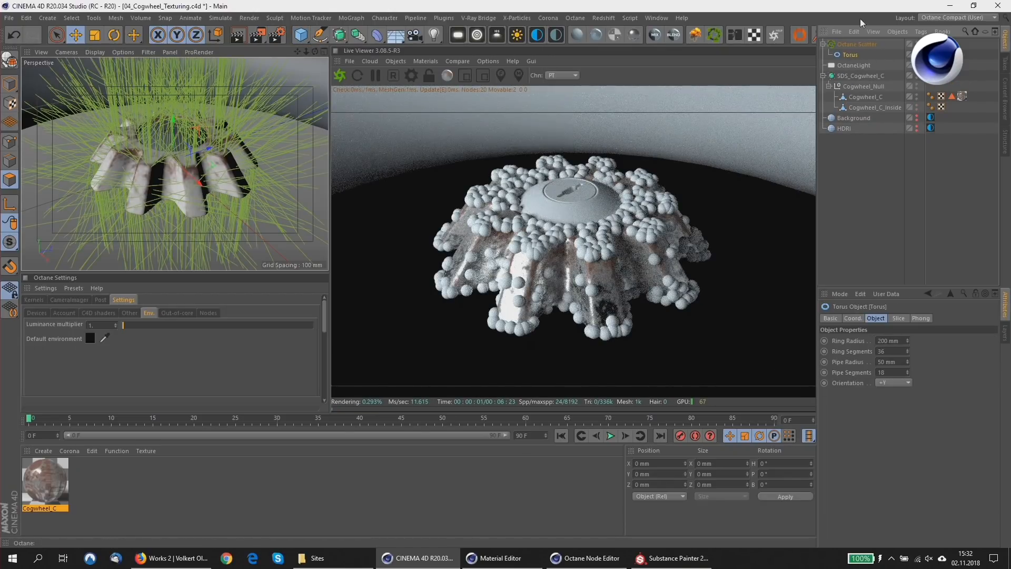
Shrink the scattered torus by setting both its ring radius and its pipe radius to 0.1 mm.
left_click(888, 342)
type("0,1")
key("Tab")
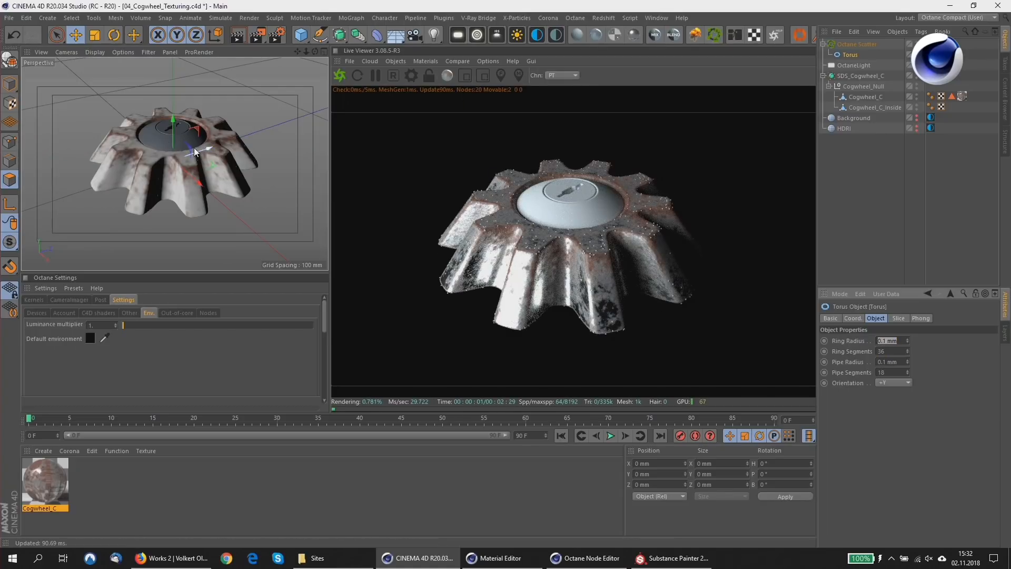
mouse_move(179, 148)
right_mouse_down("alt")
mouse_move(189, 146)
mouse_move(169, 149)
right_mouse_up("alt")
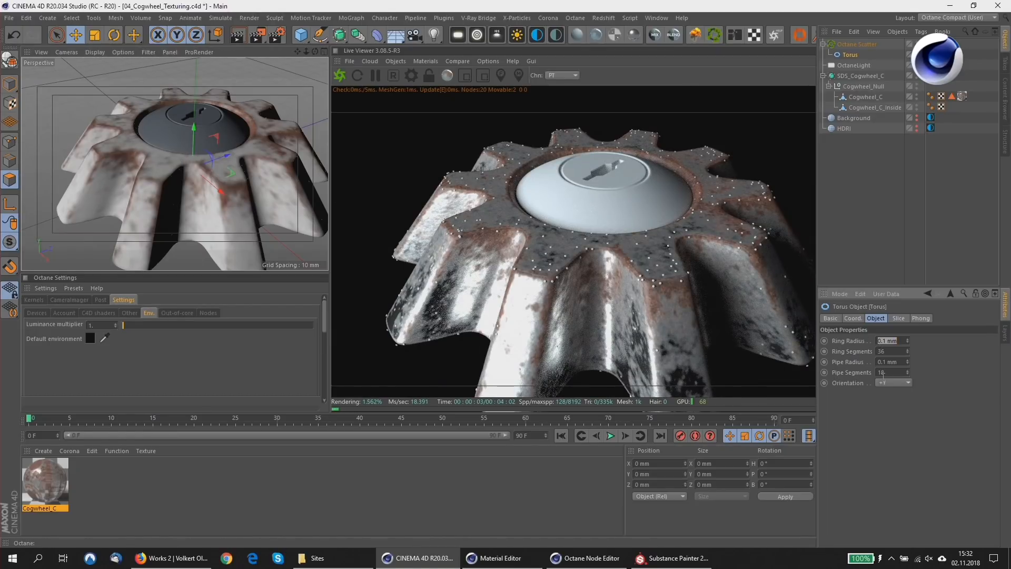
left_click_drag(882, 361, 947, 360)
key("Return")
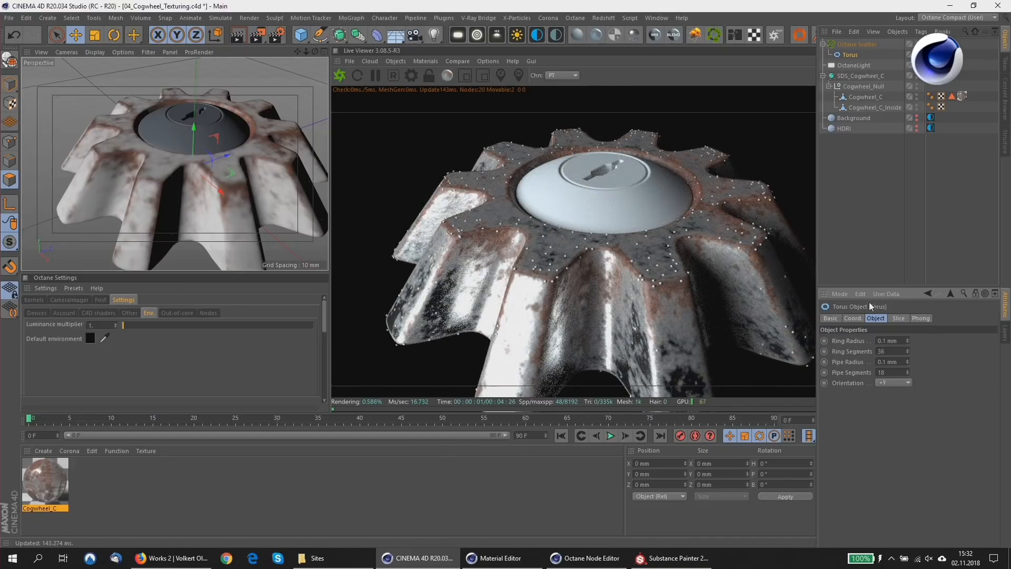
Set the torus's ring radius to 0.2 mm so the scattered instances form small rings.
left_click_drag(883, 341, 982, 318)
type("2")
key("Return")
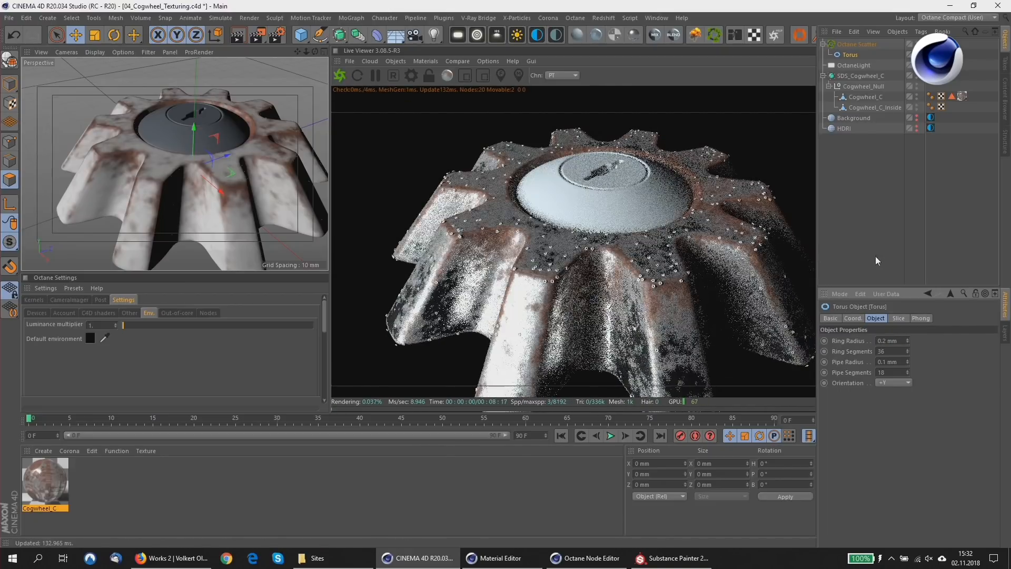
scroll(253, 156, "up", 3)
scroll(256, 156, "up", 2)
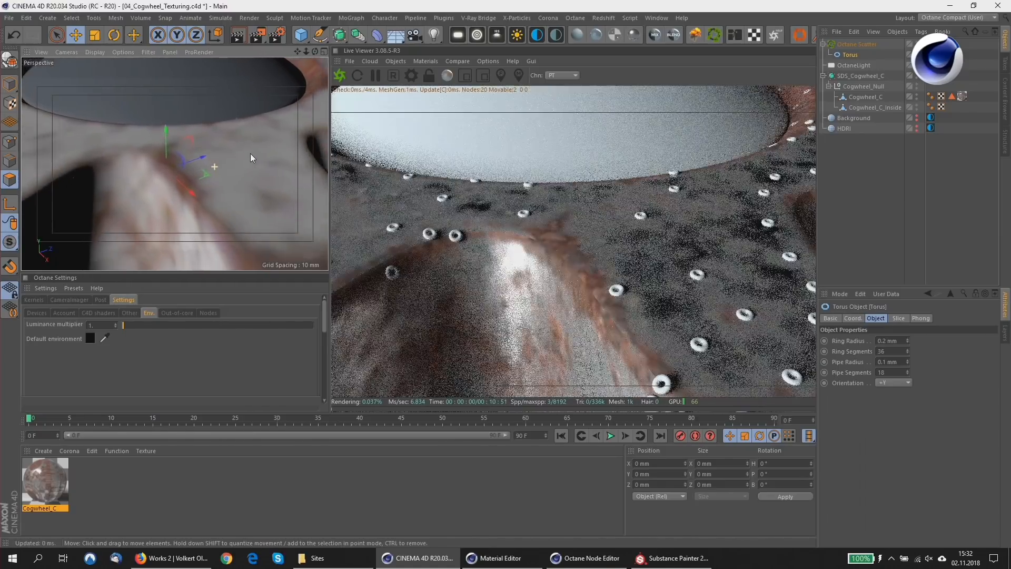
Set the Octane Scatter's instance count to 100000.
scroll(251, 153, "down", 5)
scroll(217, 147, "down", 3)
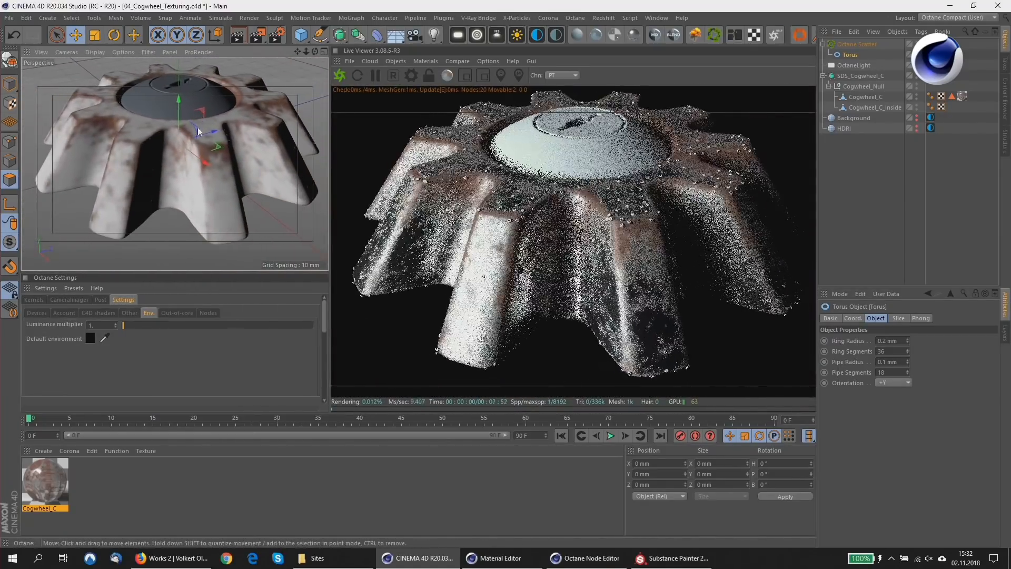
left_click(850, 43)
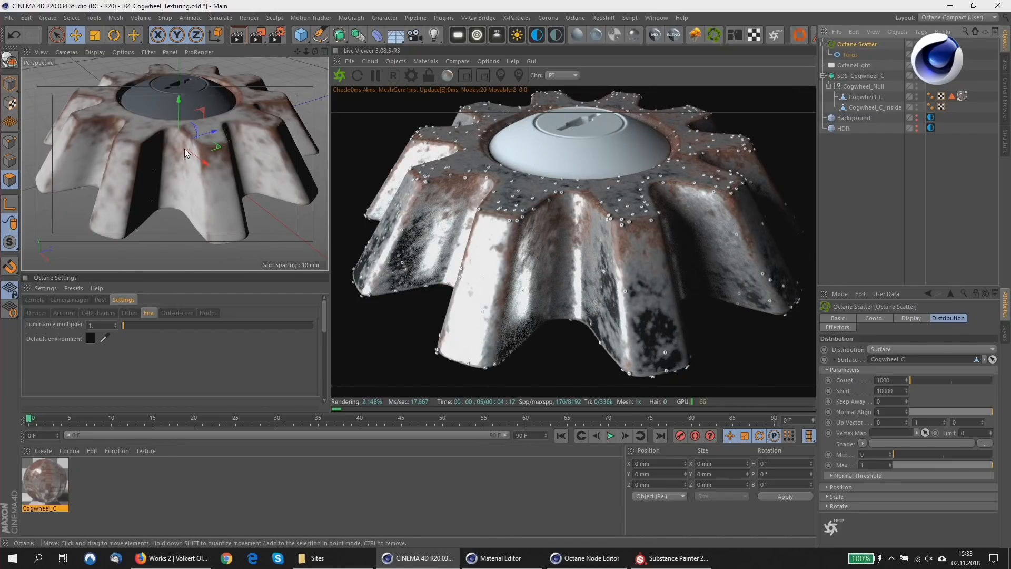
double_click(883, 380)
type("100000")
key("Return")
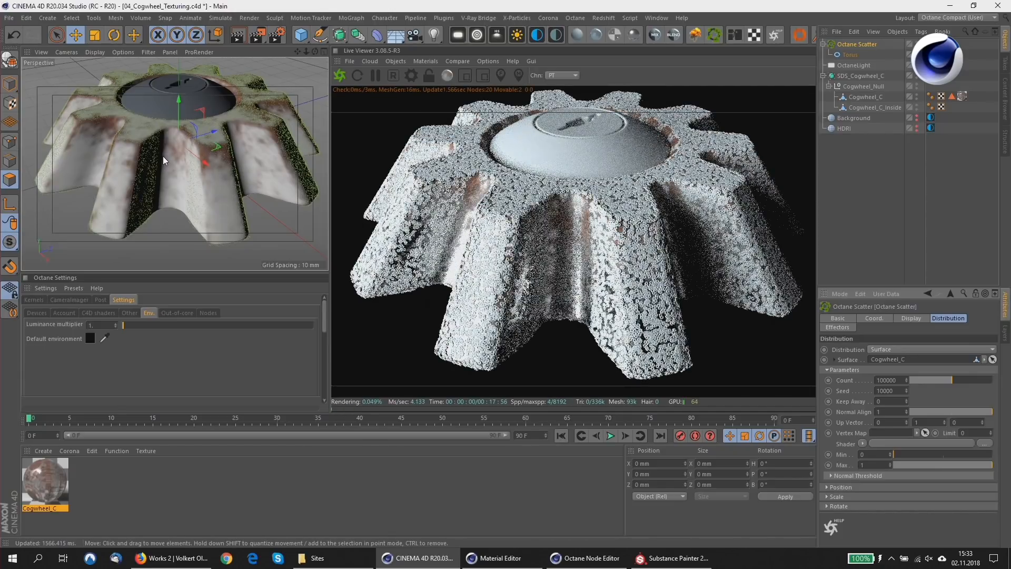
Add a MoGraph Random effector and assign it to the Octane Scatter's effectors.
left_click_drag(167, 157, 163, 149, "alt")
mouse_move(150, 133)
right_mouse_down("alt")
mouse_move(146, 85)
mouse_move(140, 128)
mouse_move(166, 128)
right_mouse_up("alt")
middle_click_drag(167, 128, 177, 182, "alt")
right_click_drag(177, 182, 168, 128, "alt")
middle_click_drag(169, 128, 194, 171, "alt")
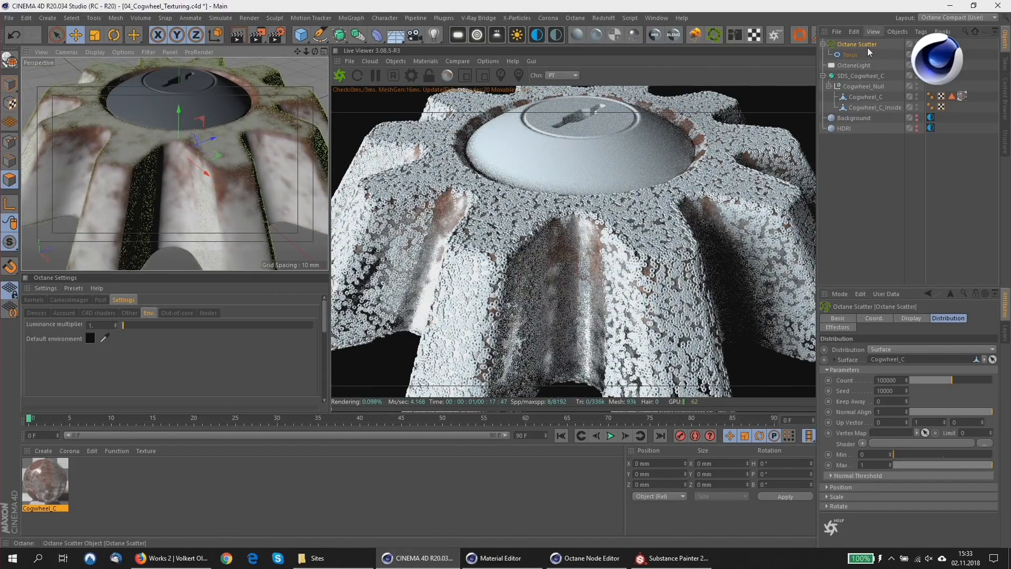
left_click(919, 318)
left_click(947, 318)
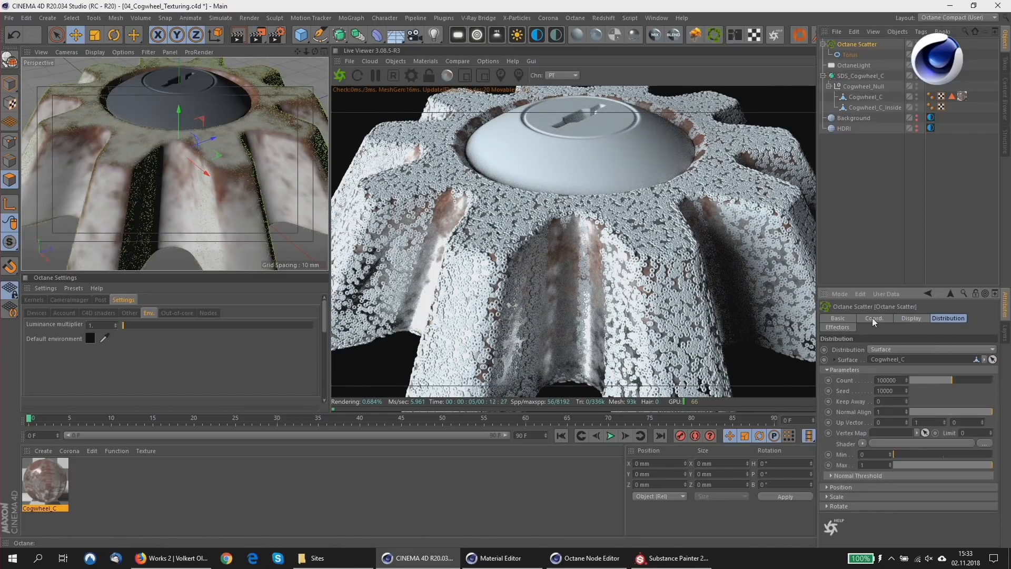
left_click(903, 319)
left_click(838, 327)
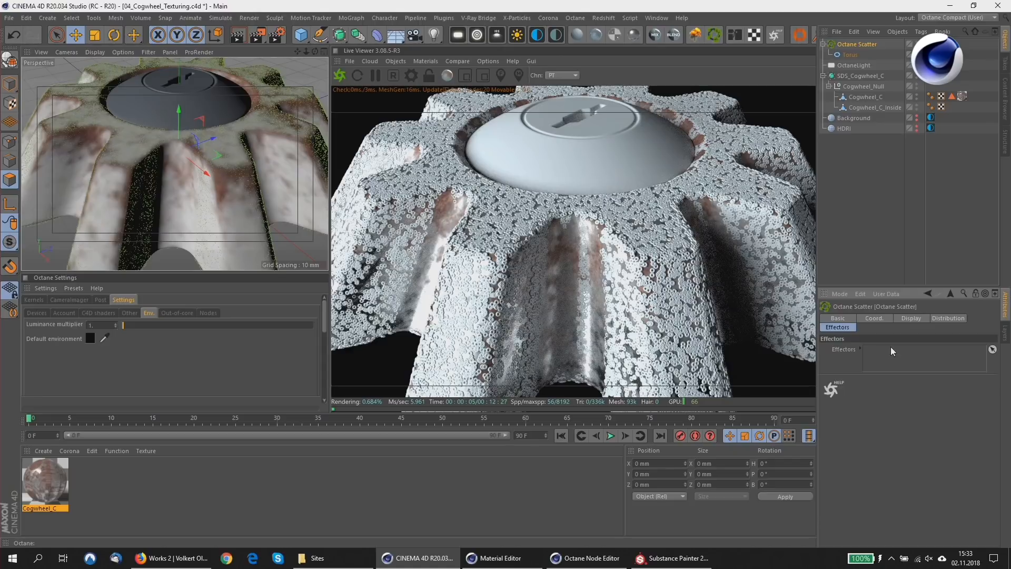
left_click(350, 20)
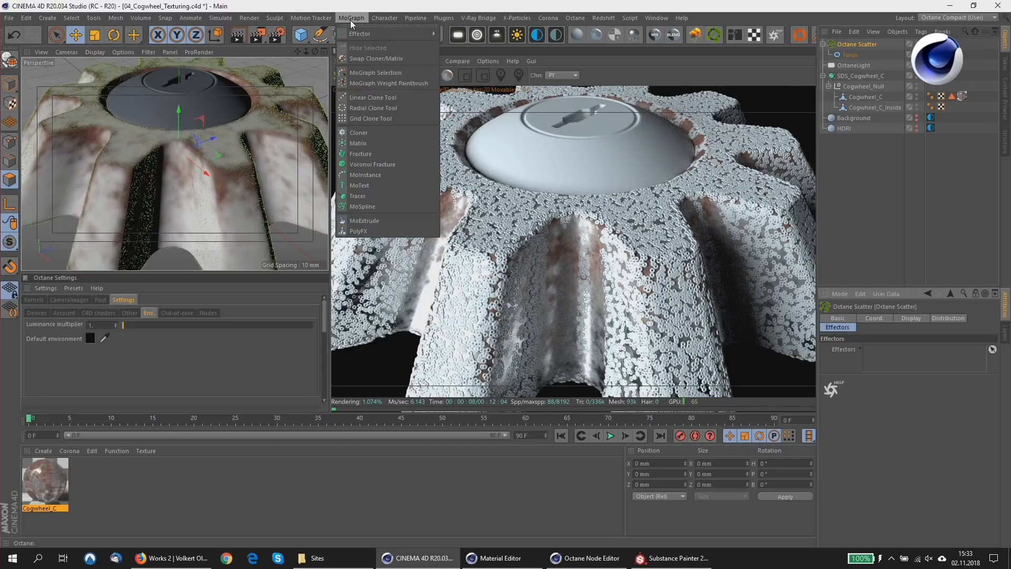
mouse_move(366, 34)
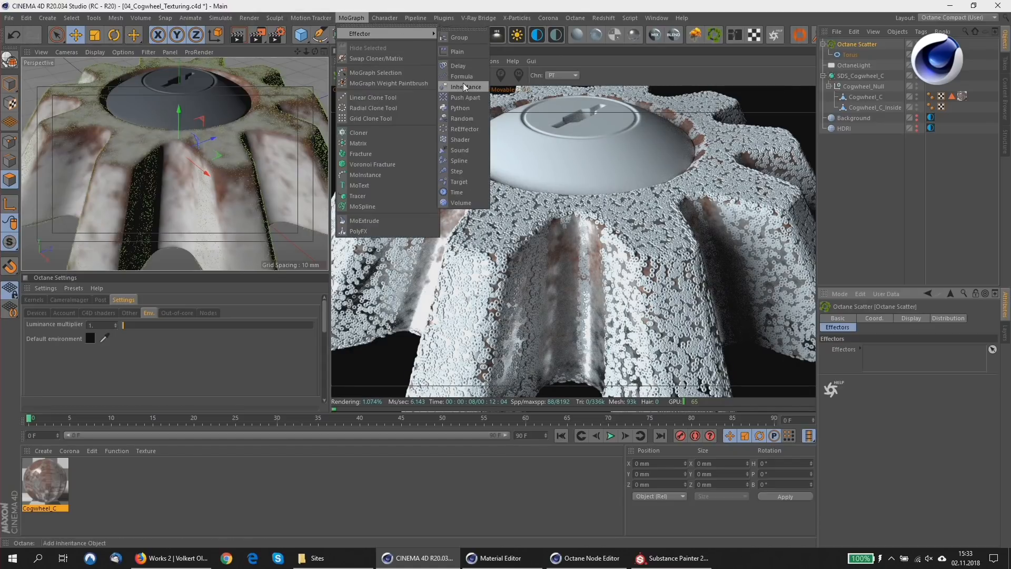
left_click(463, 119)
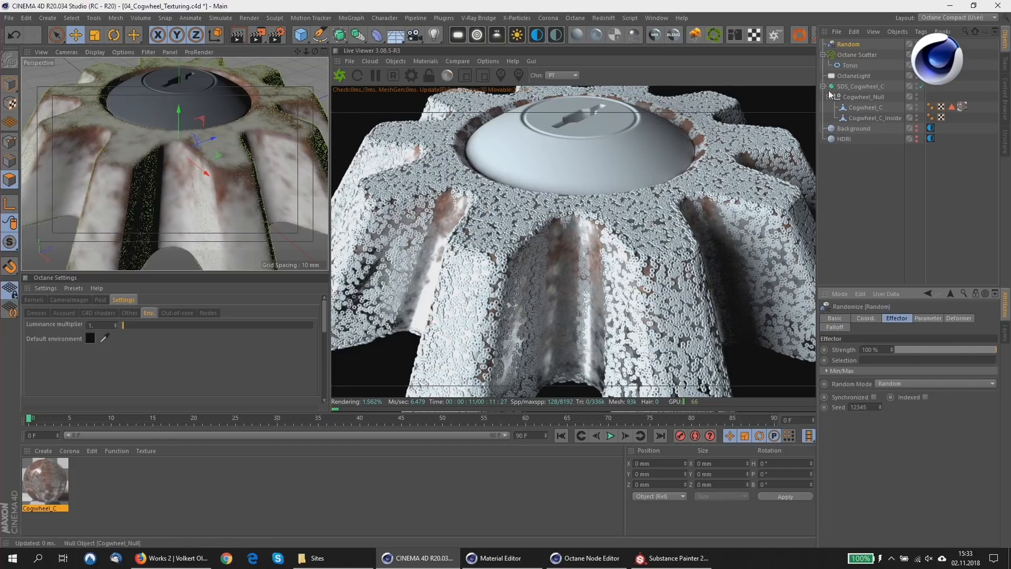
left_click(858, 54)
left_click_drag(849, 44, 883, 349)
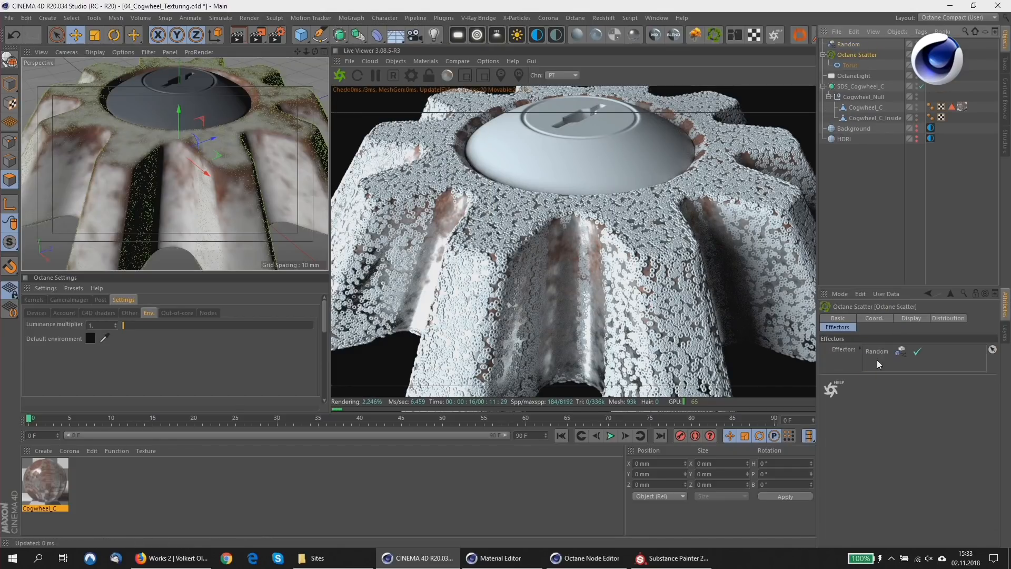
Turn off the Random effector's position variation and enable its scale and rotation parameters.
left_click(832, 42)
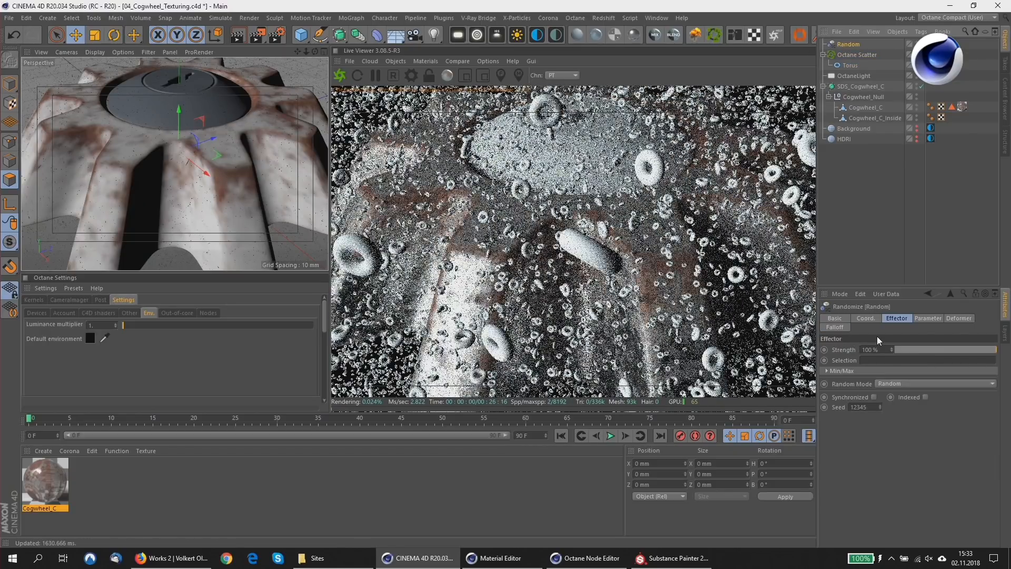
left_click(929, 317)
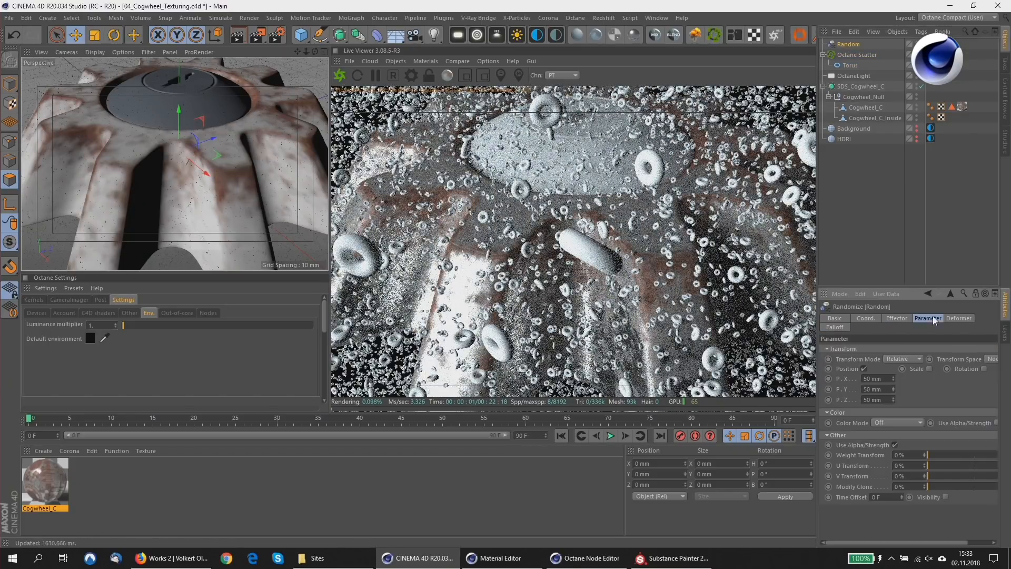
left_click(863, 368)
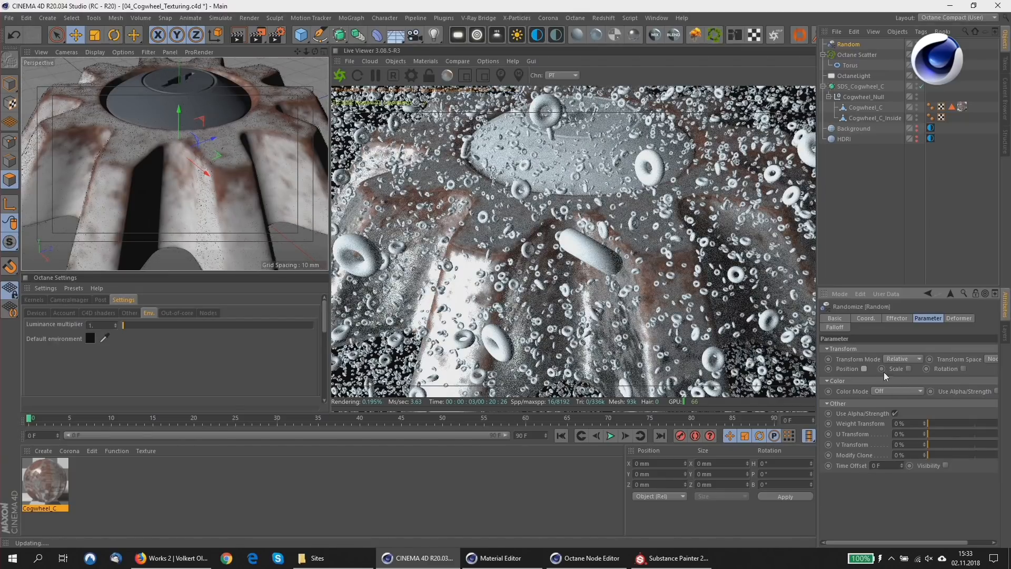
left_click(909, 369)
scroll(910, 390, "right", 2)
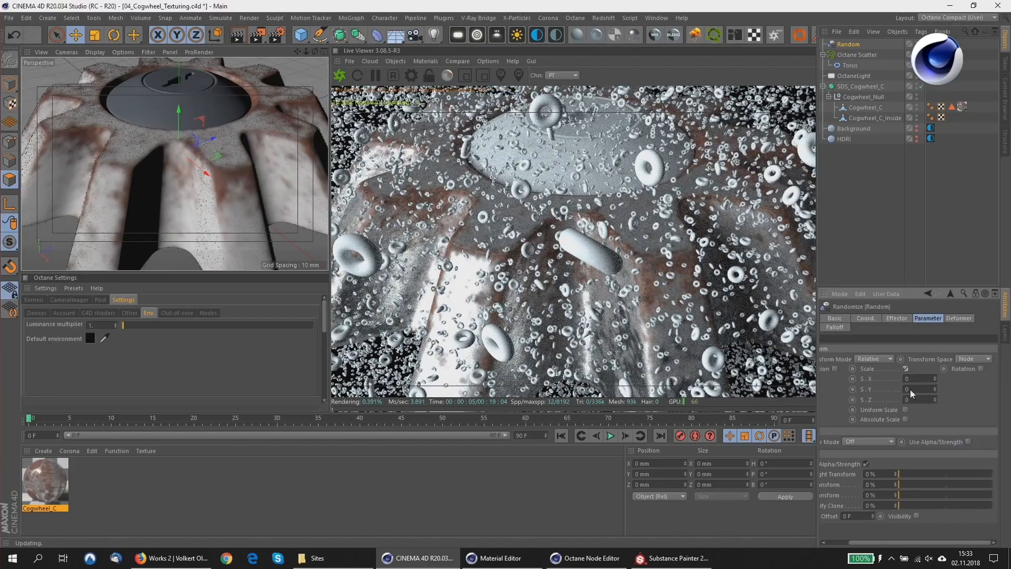
left_click(981, 368)
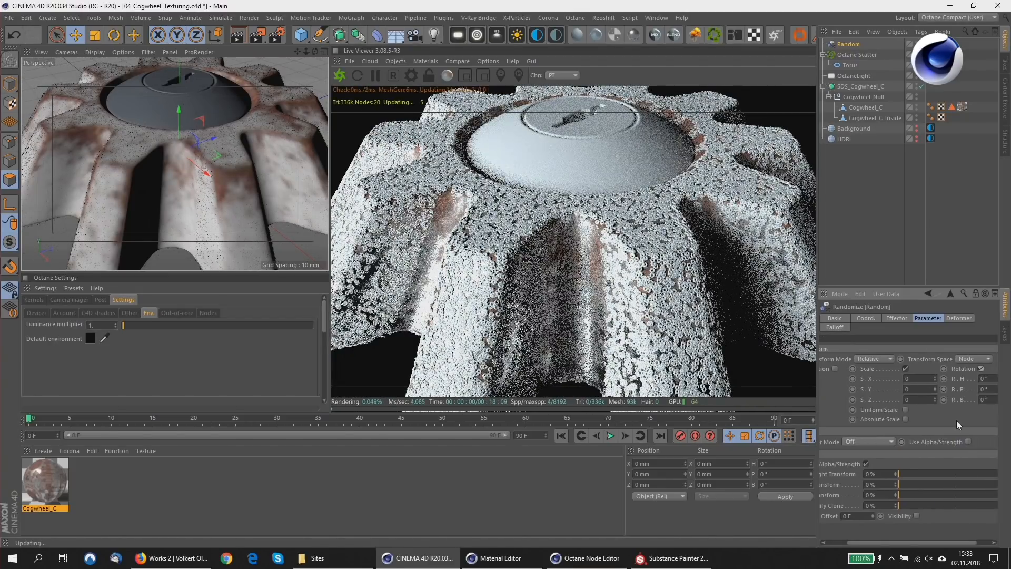
Enable uniform and absolute scale on the Random effector and set its scale variation to 0.8.
scroll(888, 418, "right", 1)
double_click(901, 379)
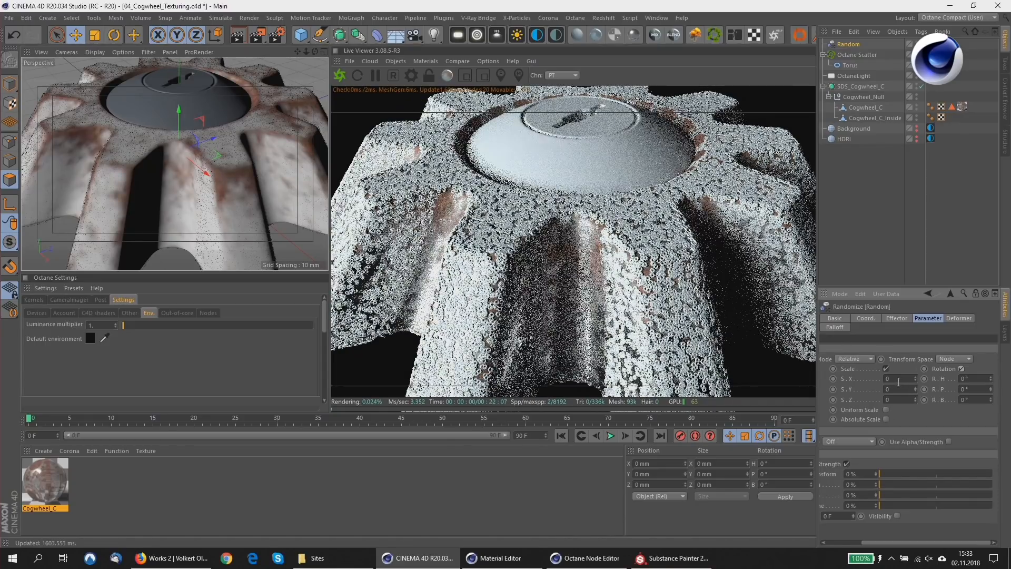
left_click(886, 409)
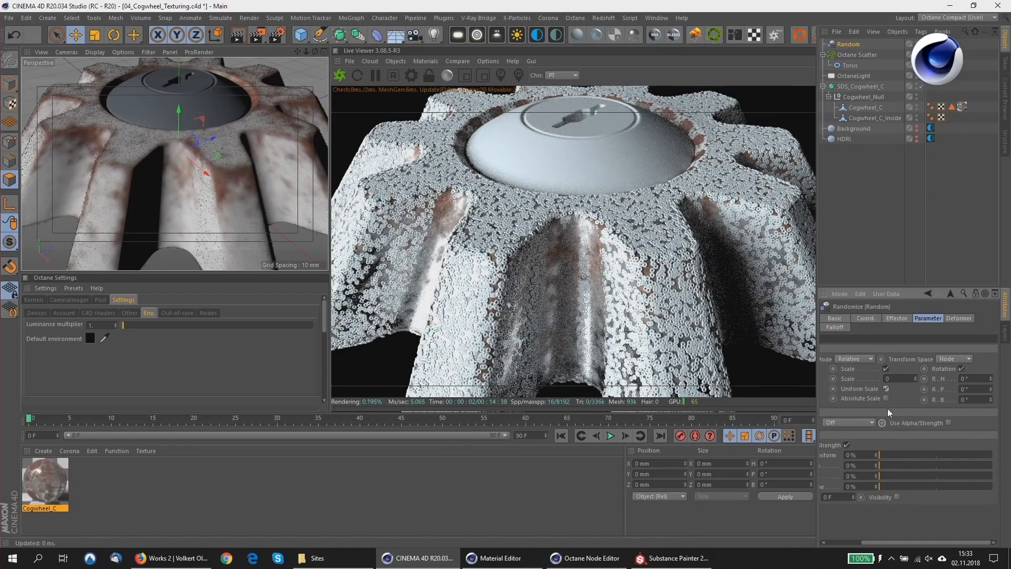
left_click_drag(865, 380, 850, 375)
type(".1")
key("Return")
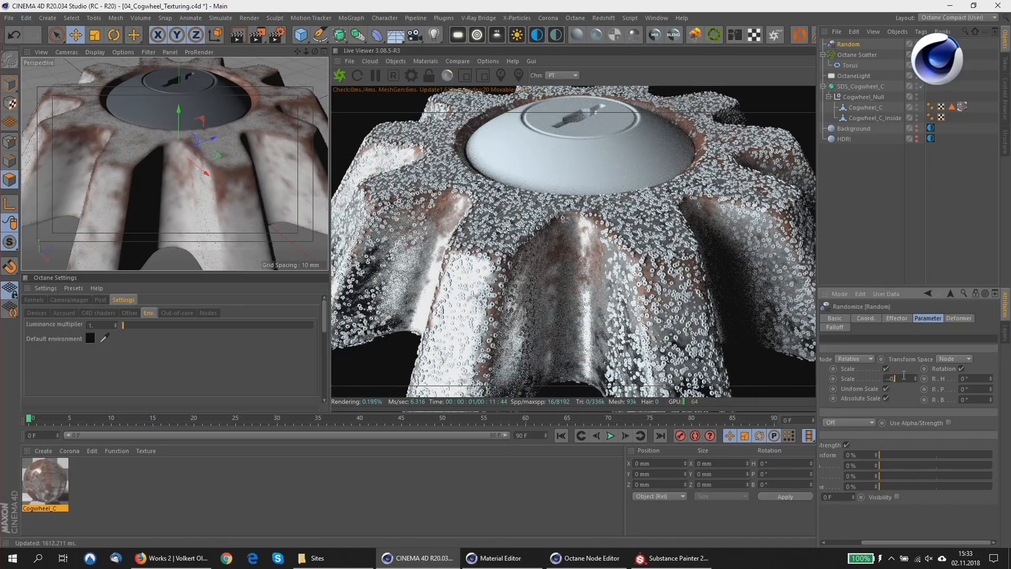
type("0.8")
key("Return")
Set the Random effector's H and P rotation to 360° and its B rotation to 306°.
key("Tab")
type("360")
key("Tab")
type("36")
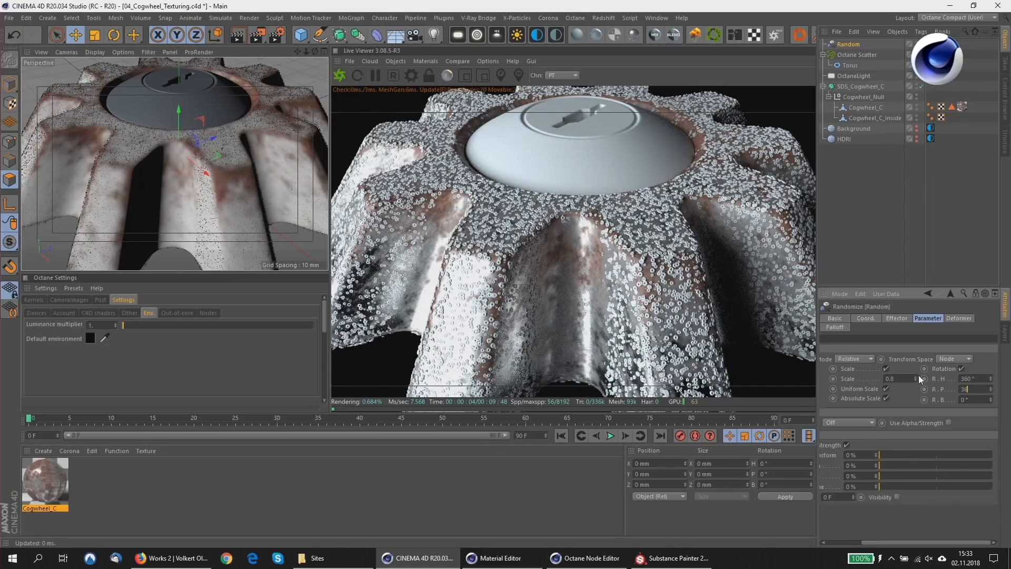
type("0")
key("Tab")
type("306")
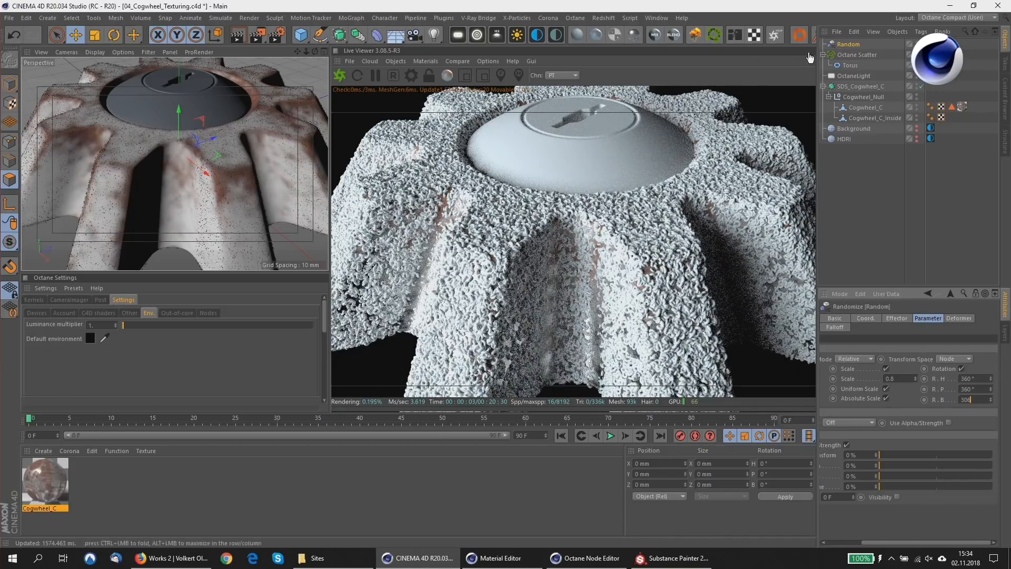
Reduce the Octane Scatter's instance count on the cogwheel to 10000.
left_click(855, 55)
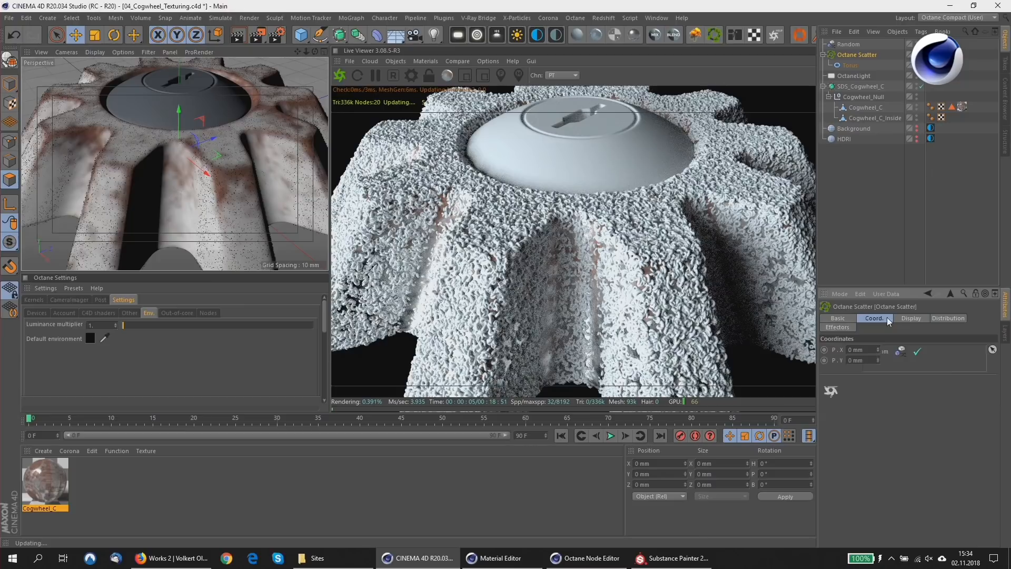
left_click(905, 319)
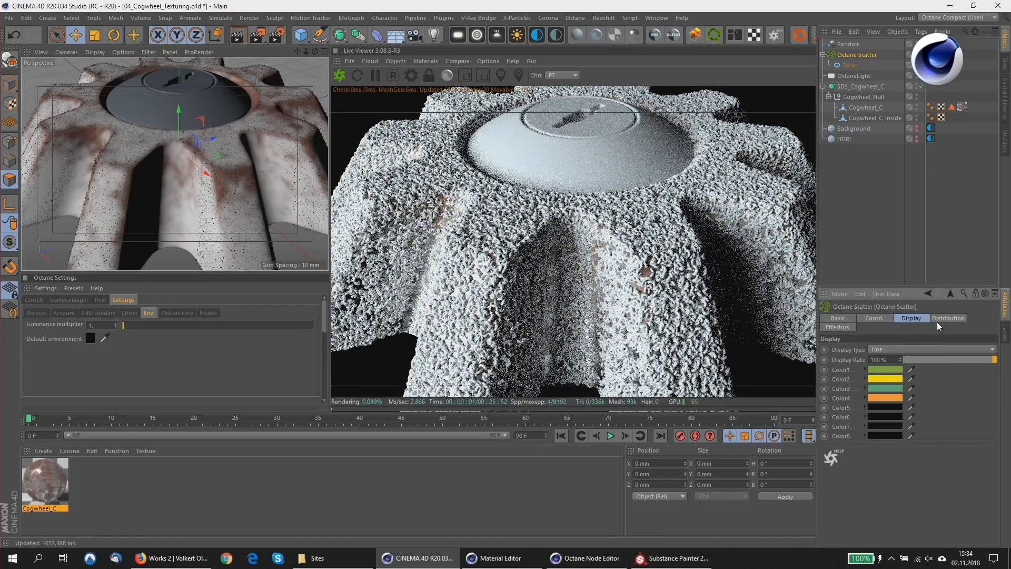
left_click(938, 319)
key("BackSpace")
key("Return")
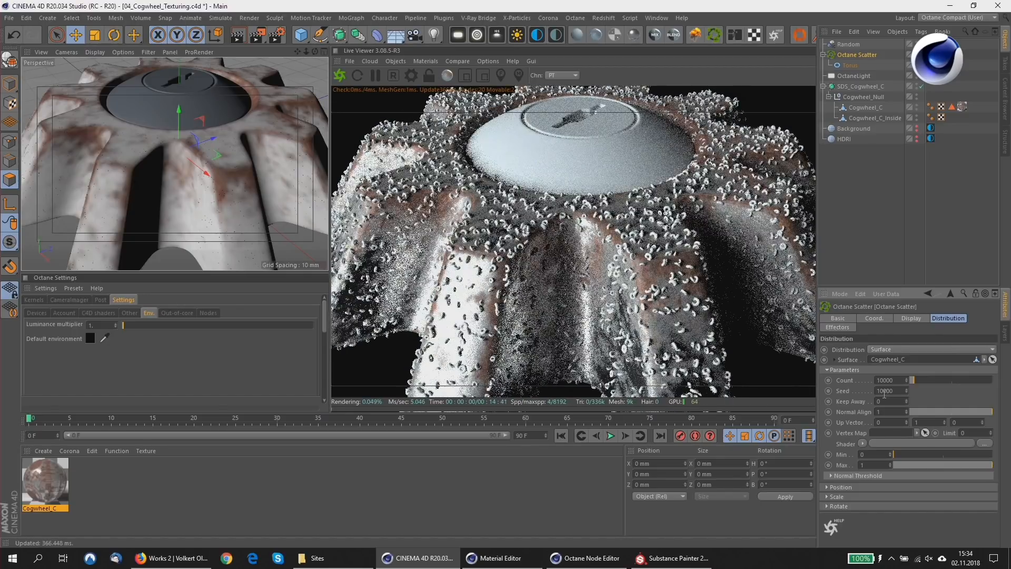
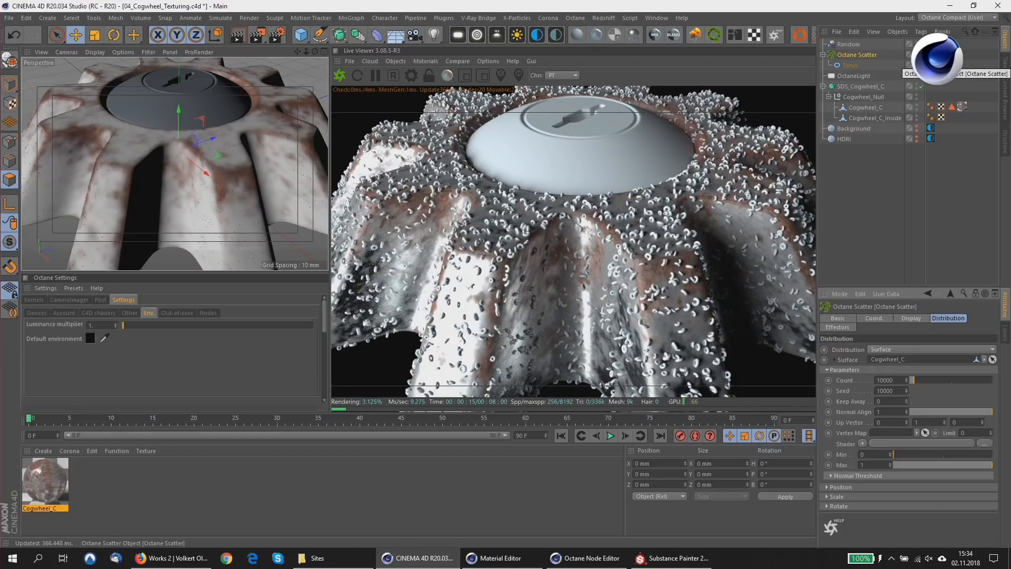
Disable the Octane Scatter and create a vertex map on Cogwheel_C by setting the vertex weight of one point.
left_click(921, 55)
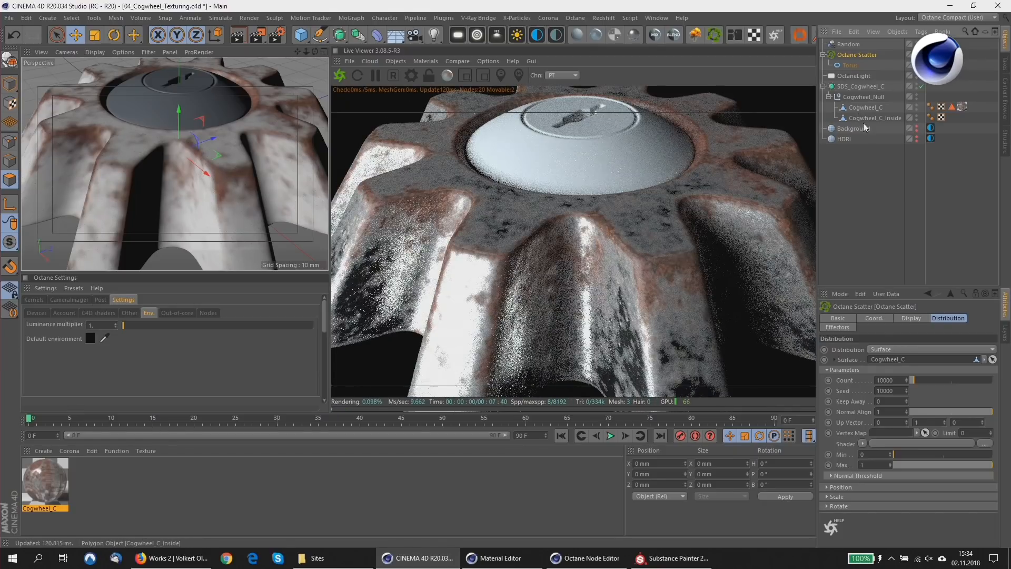
left_click(863, 120)
left_click(860, 107)
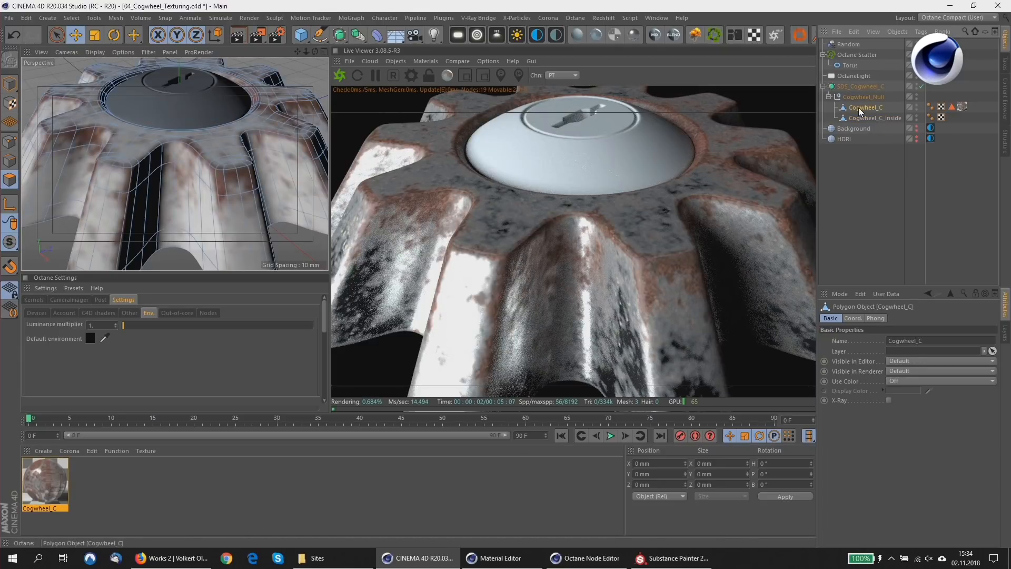
right_click(859, 107)
key("Escape")
left_click(10, 141)
left_click(101, 161)
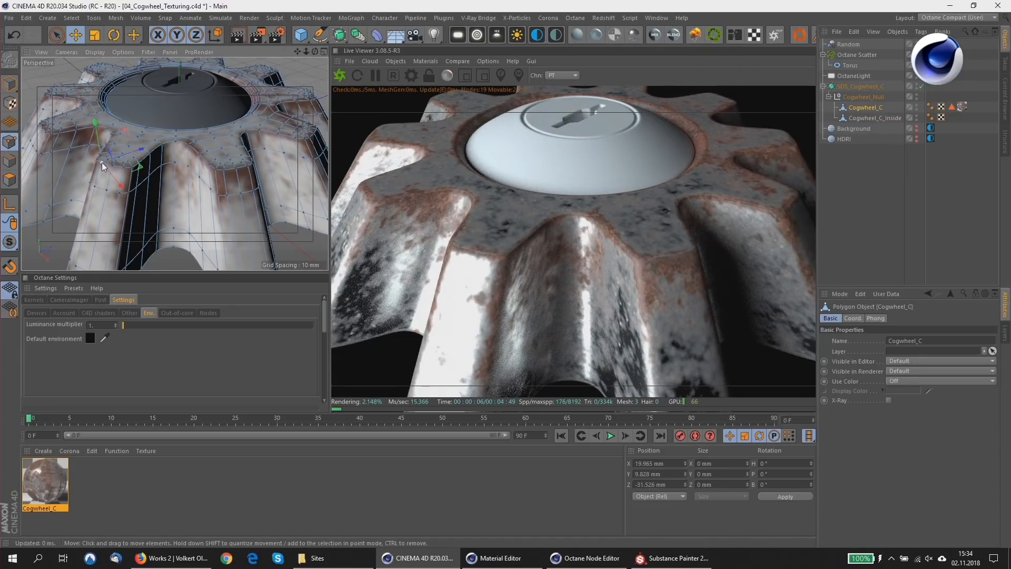
left_click(46, 19)
mouse_move(72, 17)
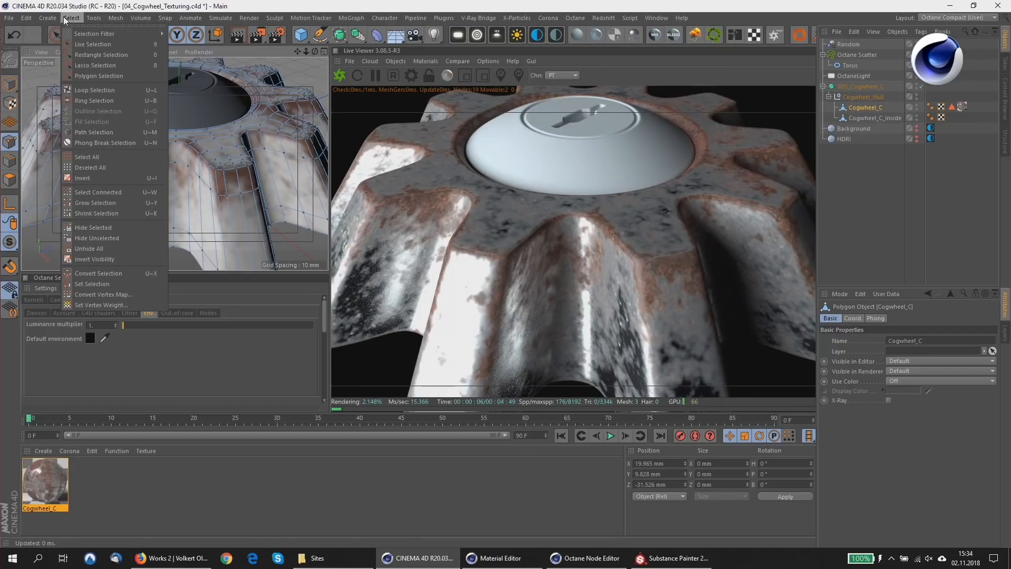
left_click(81, 306)
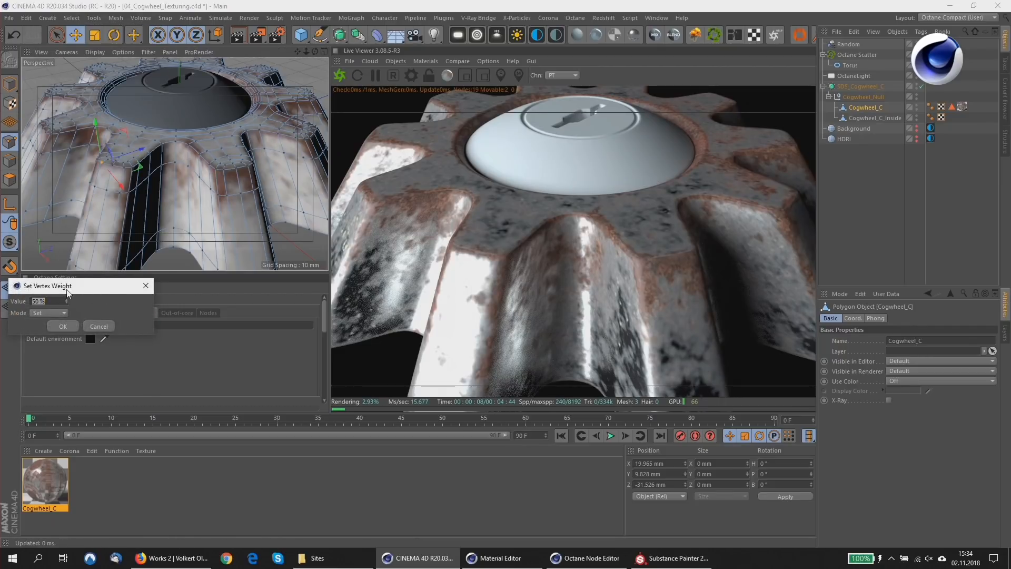
type("1")
key("Return")
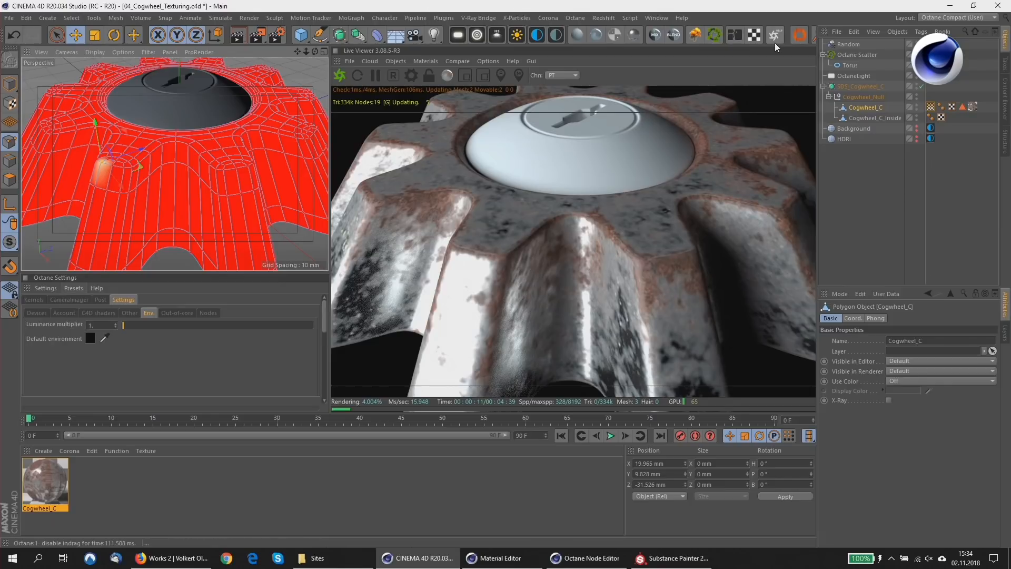
Enable Use Fields on the Cogwheel_C vertex map and add a Shader Field to it.
left_click(930, 107)
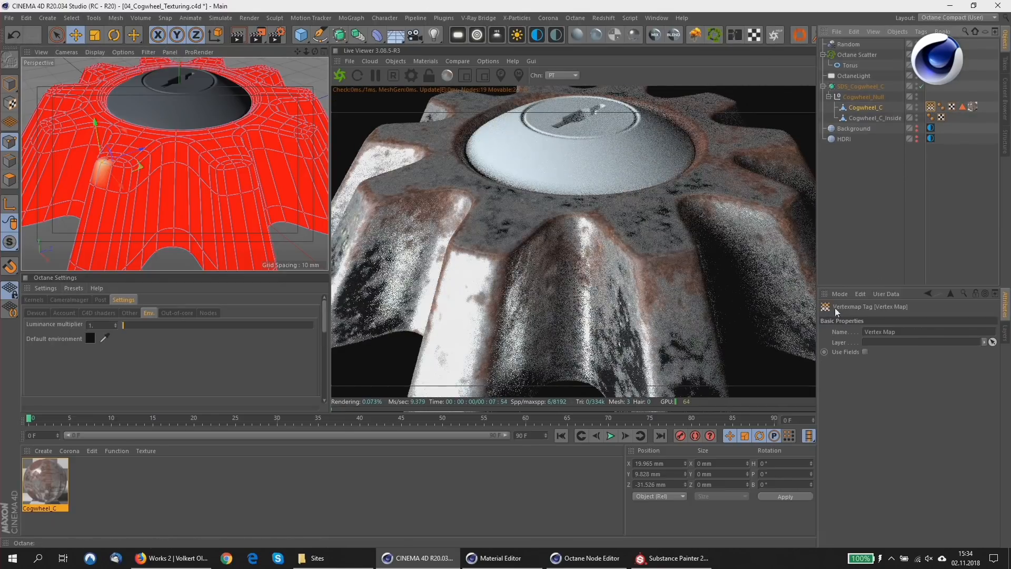
left_click(864, 352)
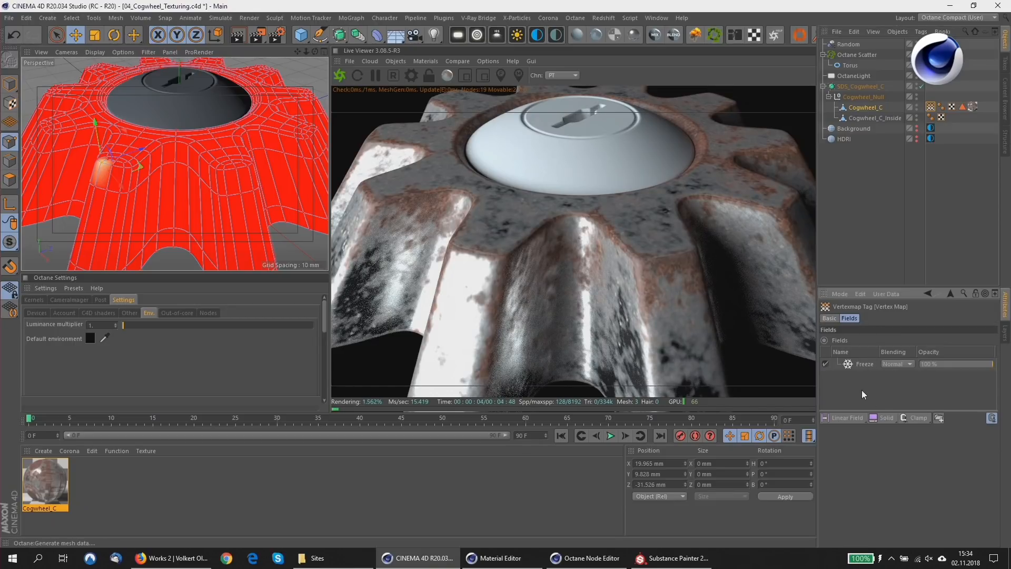
left_click(846, 421)
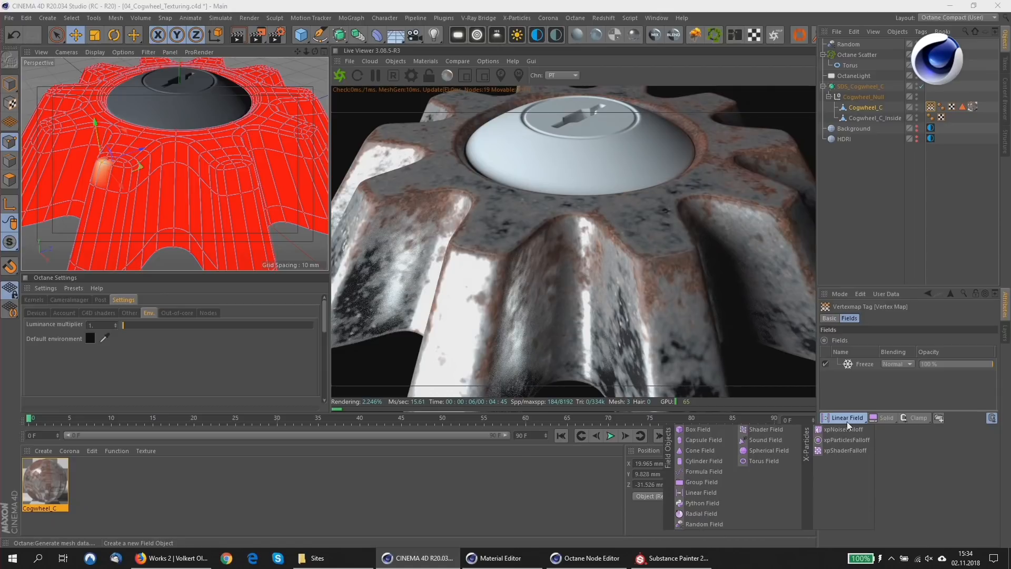
left_click(765, 429)
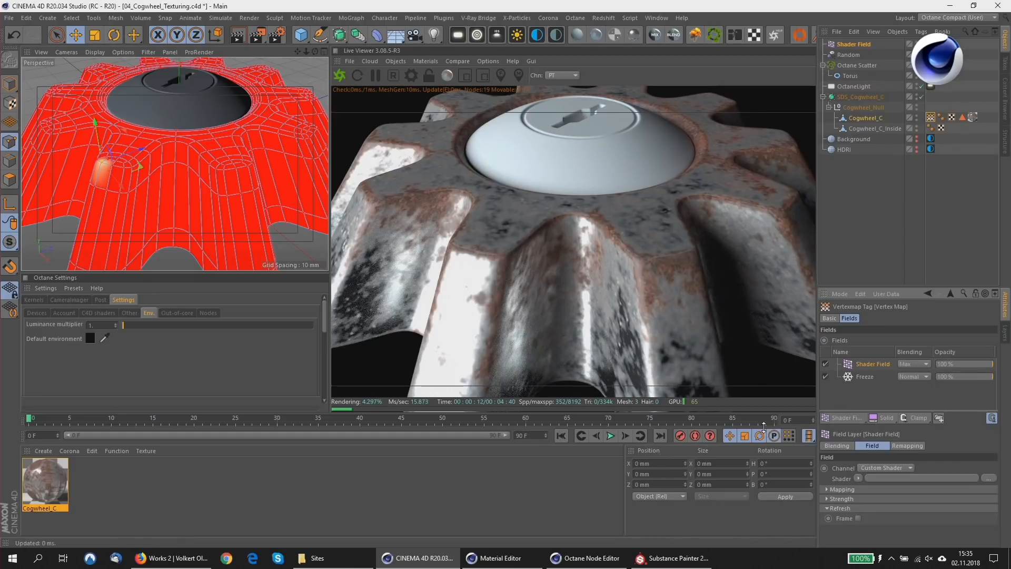
Load the Falloff effect shader into the Shader Field.
left_click(855, 478)
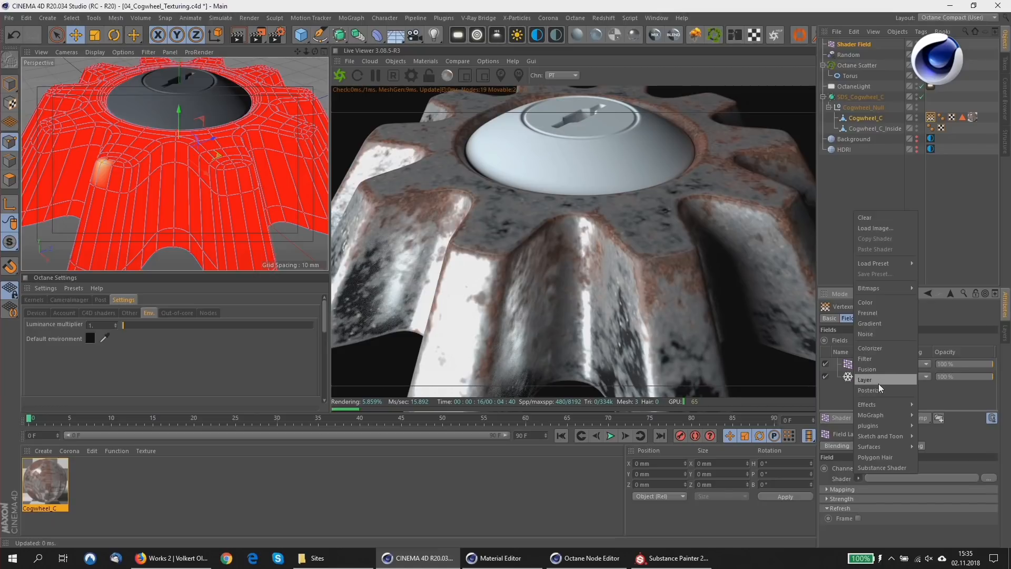
mouse_move(879, 403)
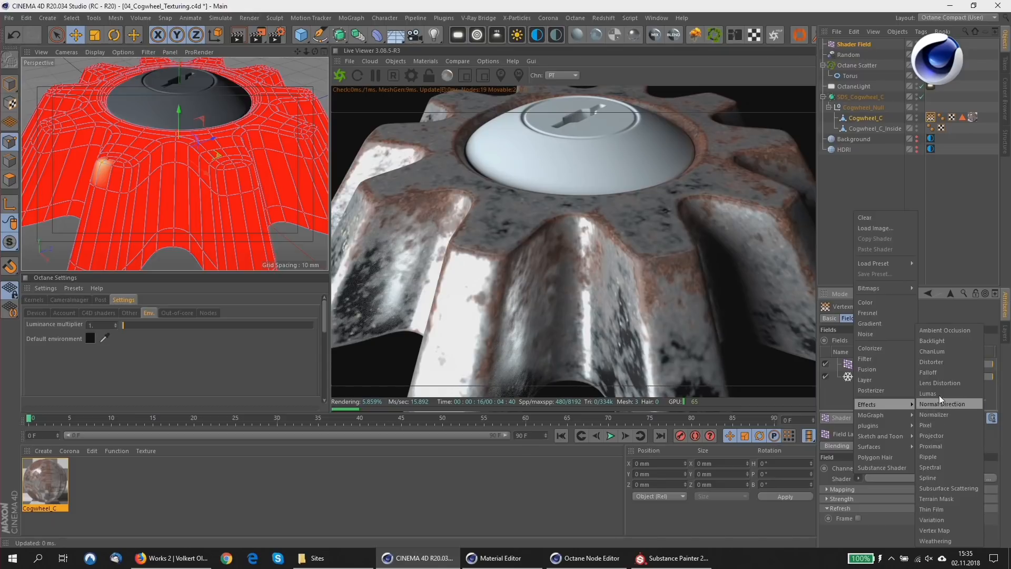
left_click(937, 373)
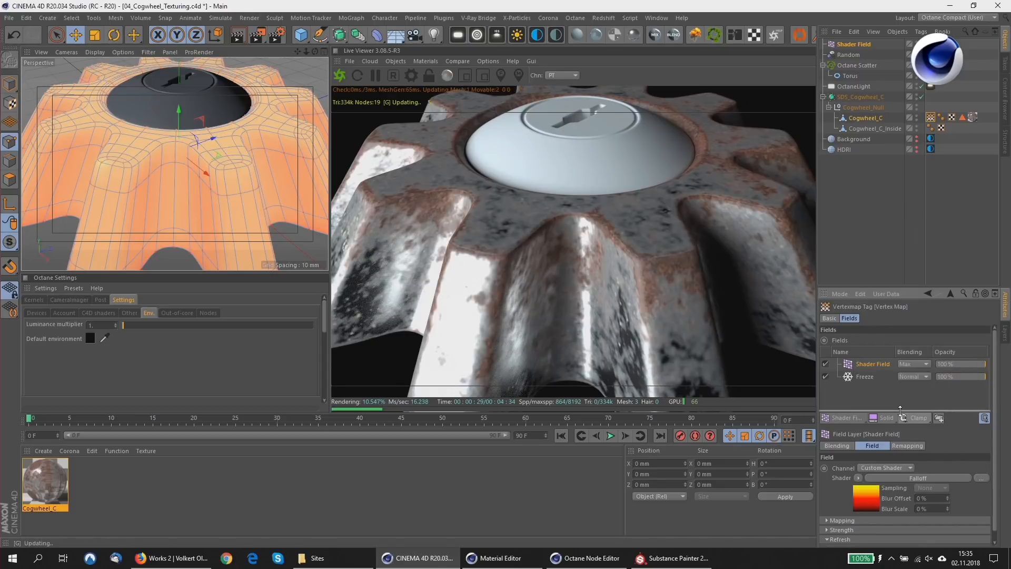
Turn the yellow knot of the Falloff shader's gradient white by setting its saturation to 0%.
left_click(878, 478)
left_click(929, 454)
left_click_drag(931, 460, 931, 500)
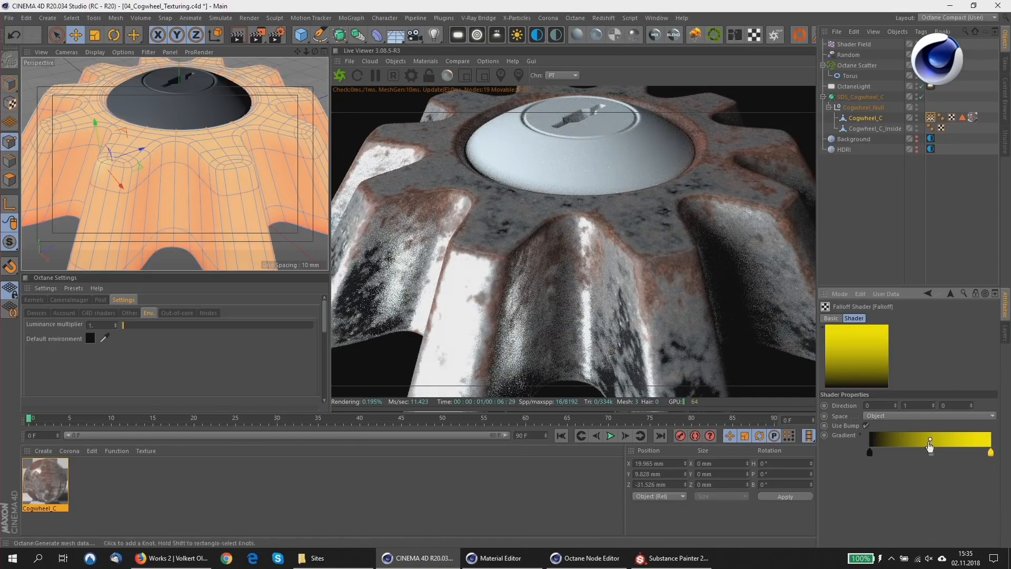
left_click(860, 435)
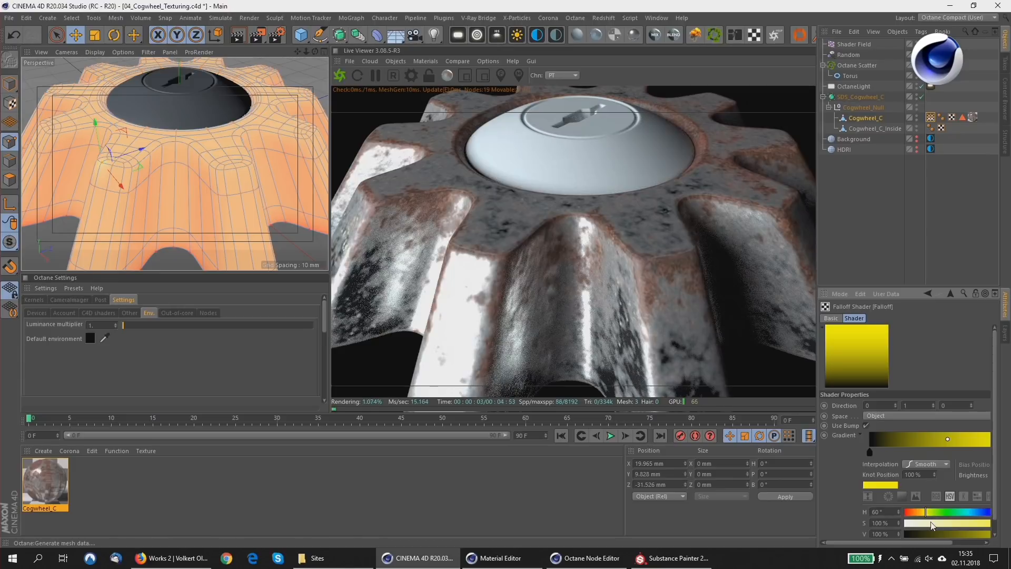
scroll(998, 500, "down", 1)
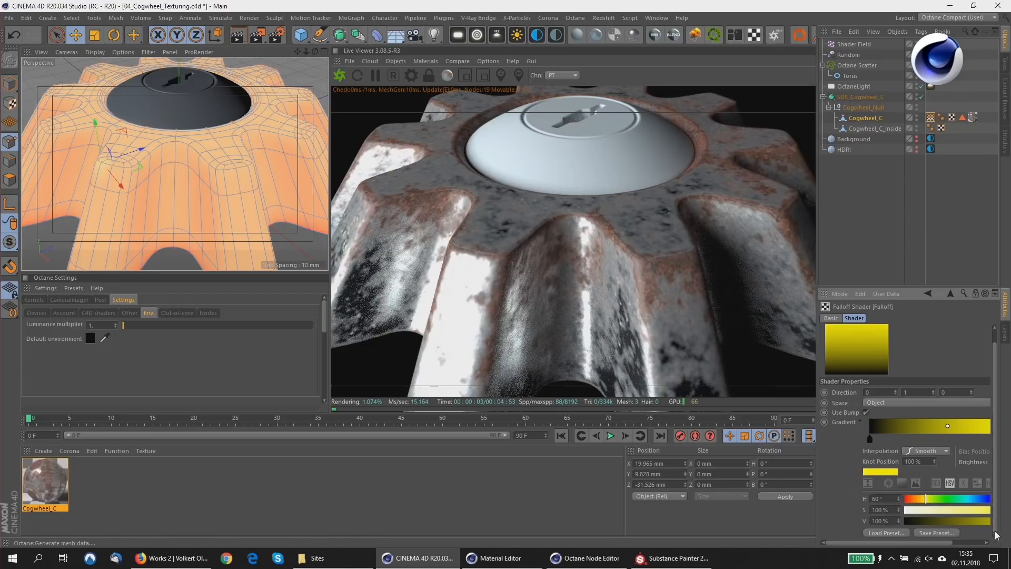
left_click(926, 510)
left_click(904, 509)
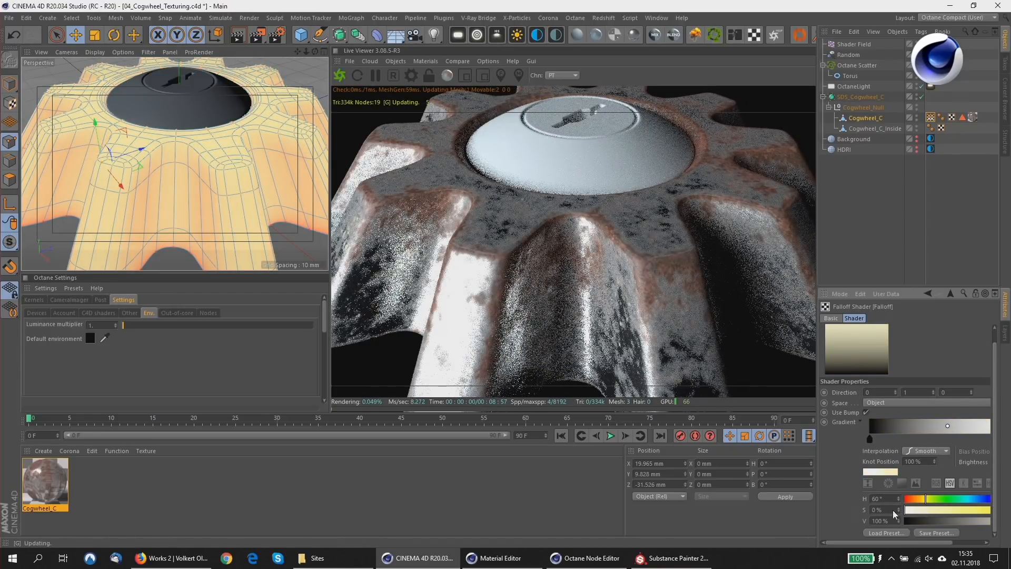
Turn off the Freeze layer in the vertex map's field list.
middle_click_drag(161, 106, 166, 106, "alt")
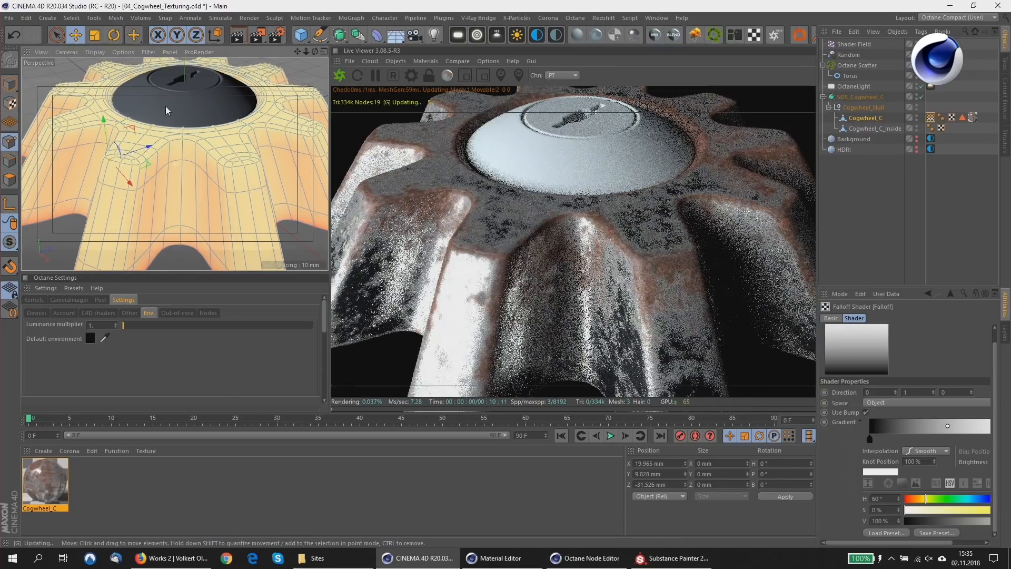
scroll(178, 183, "down", 5)
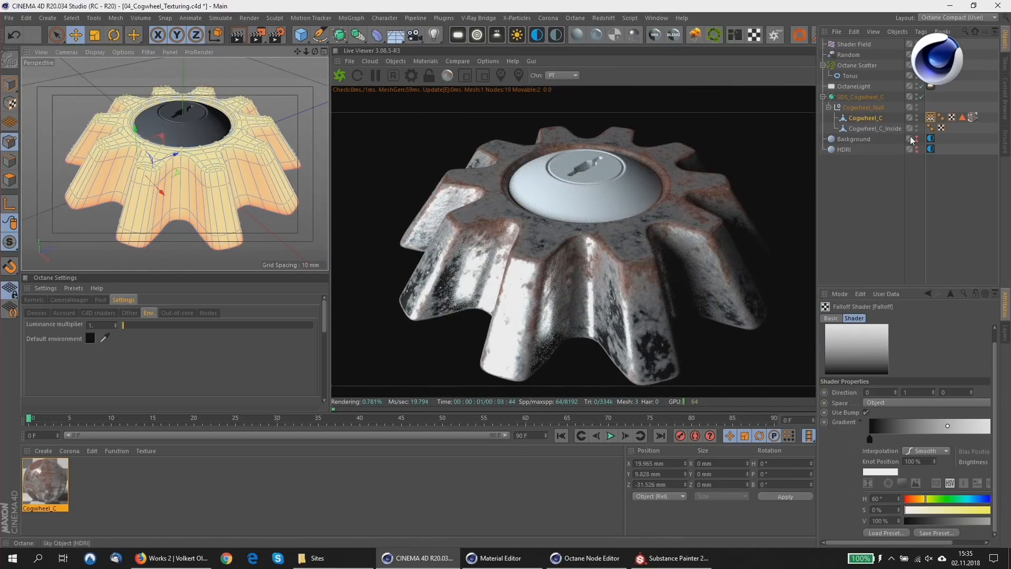
left_click(930, 118)
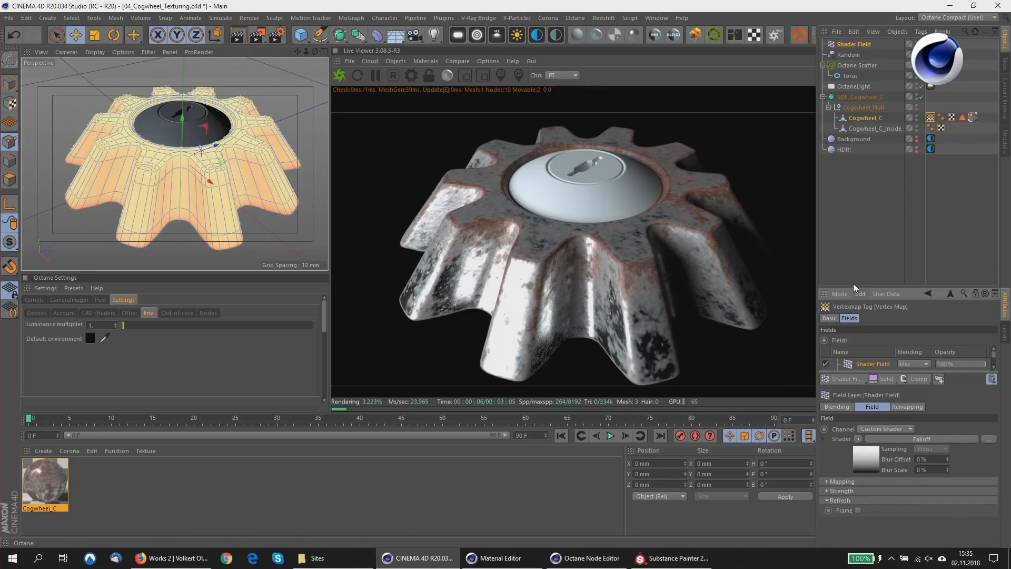
left_click_drag(853, 287, 853, 202)
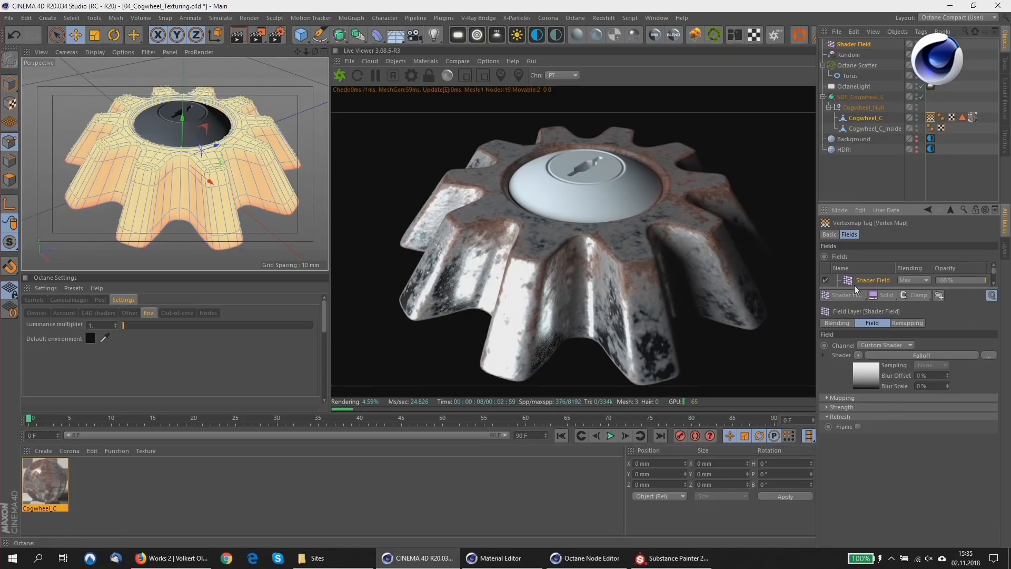
left_click_drag(854, 288, 854, 361)
left_click(826, 292)
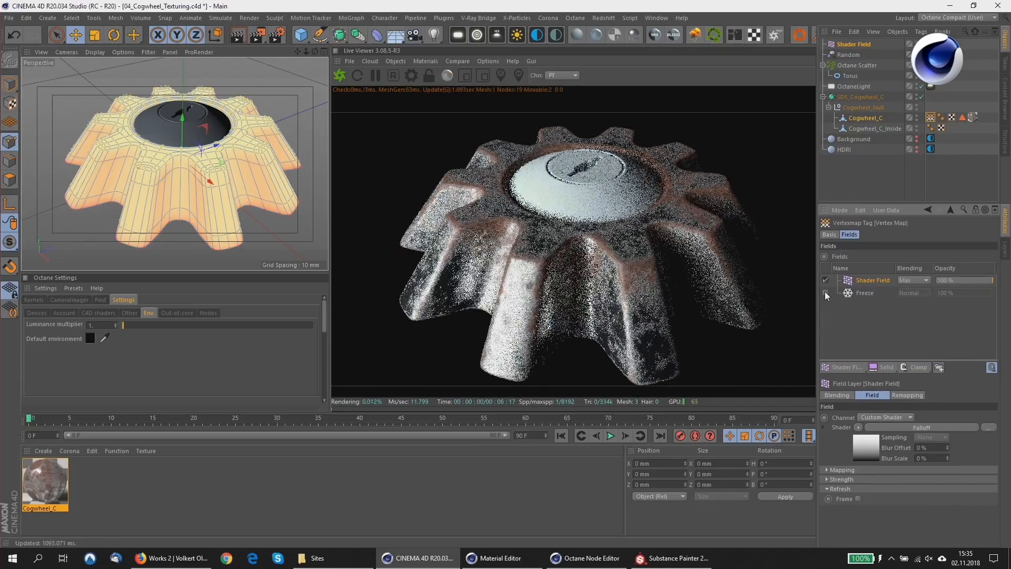
Move the black knot of the Falloff shader's gradient to about 69.5%.
left_click(863, 449)
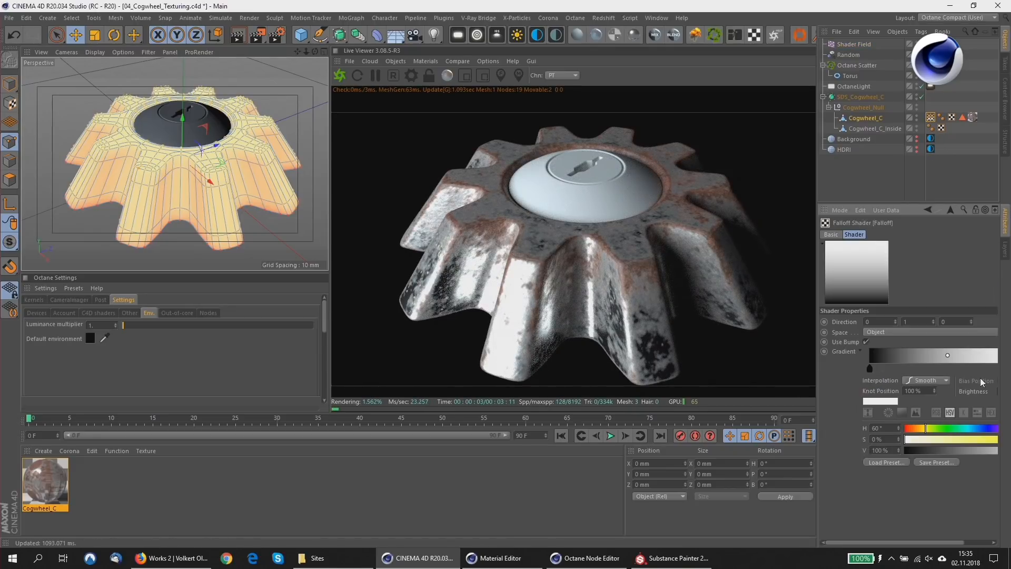
left_click(956, 368)
left_click_drag(934, 367, 957, 368)
left_click_drag(961, 478, 846, 491)
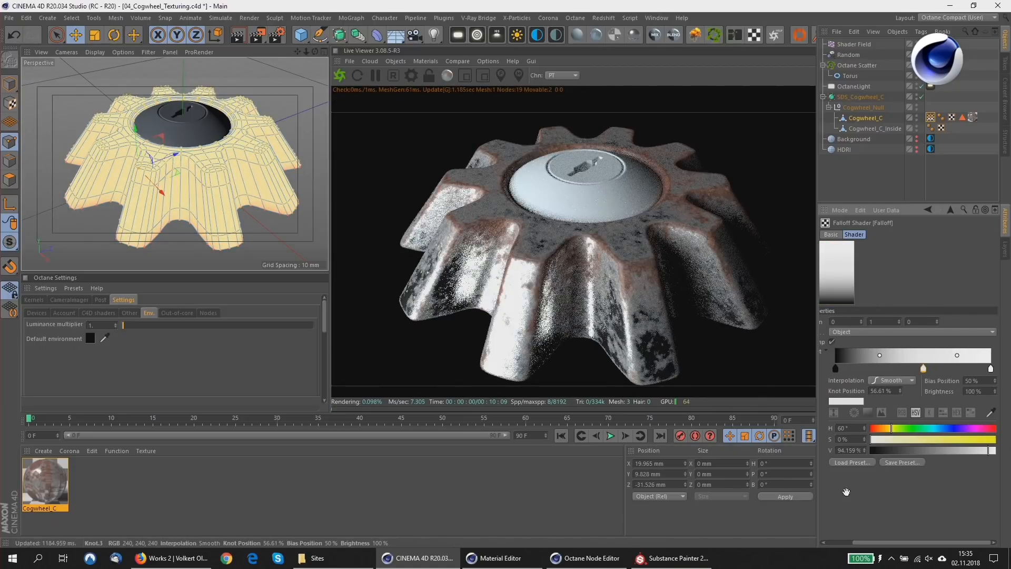
left_click_drag(922, 368, 925, 404)
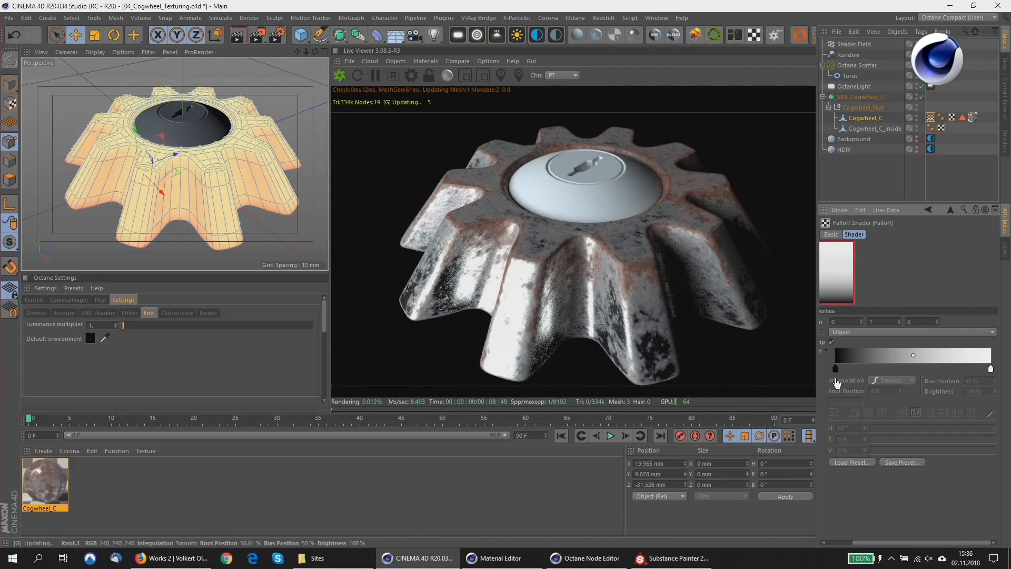
left_click_drag(844, 368, 943, 370)
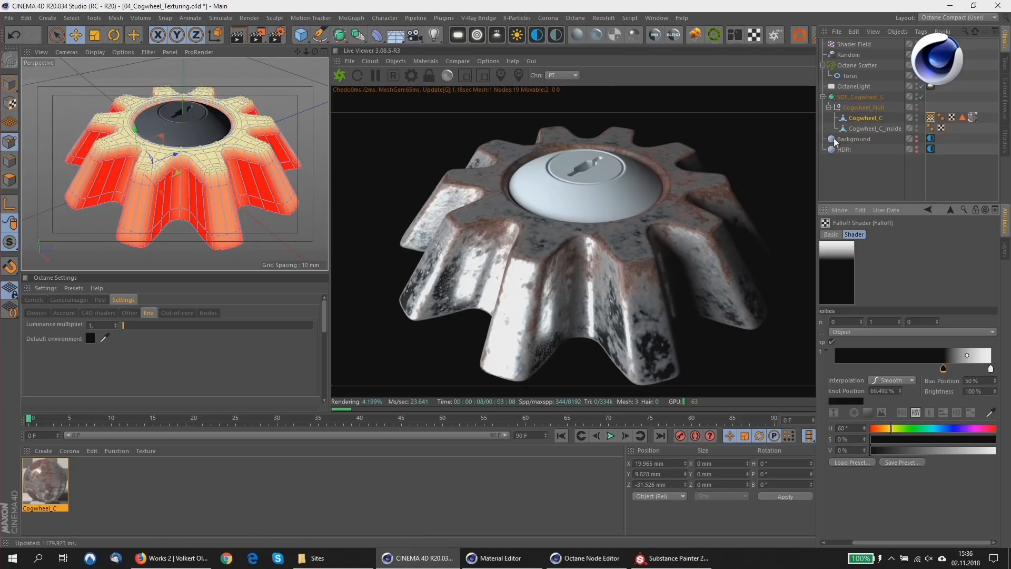
Rotate the SDS_Cogwheel_C object so that its top face tilts towards the camera.
left_click(858, 96)
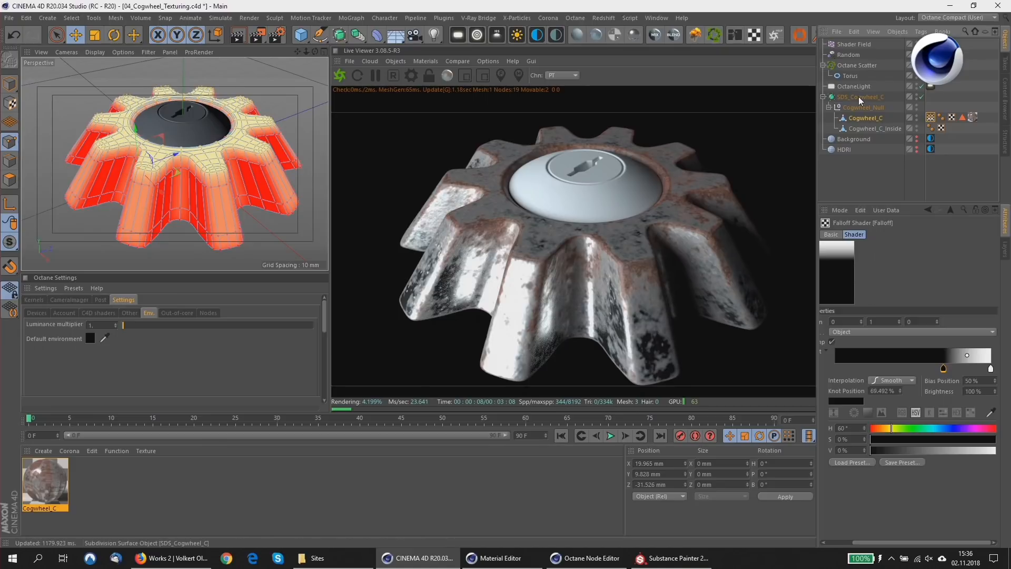
left_click(113, 35)
left_click_drag(166, 159, 158, 180)
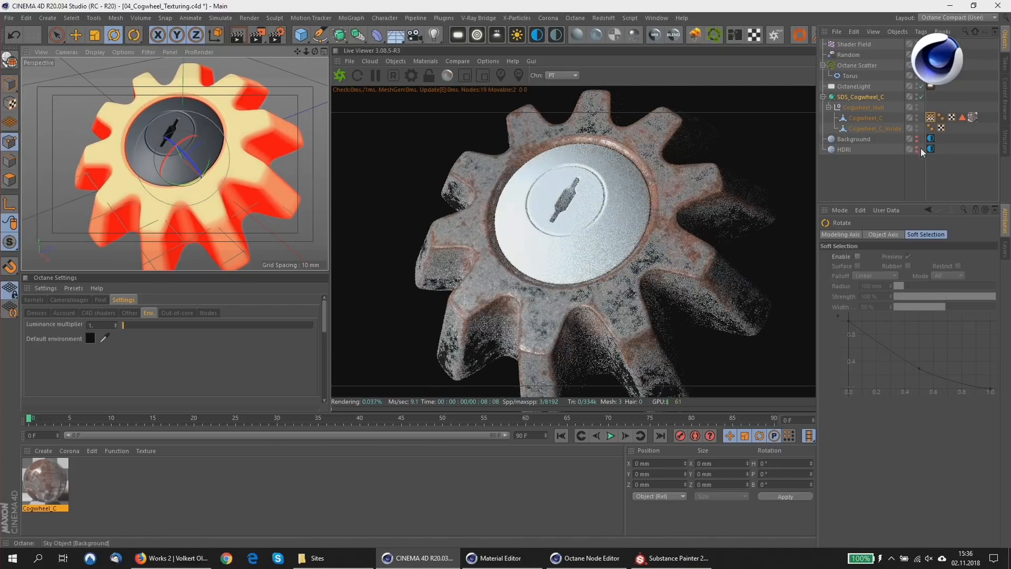
Set the space of the vertex map's Falloff shader to World.
left_click(930, 121)
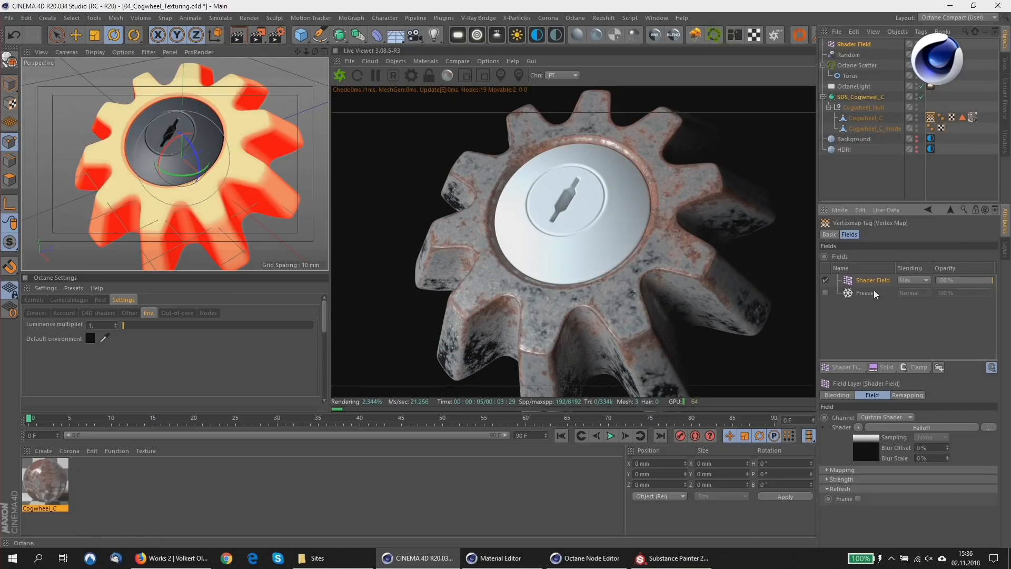
left_click(864, 454)
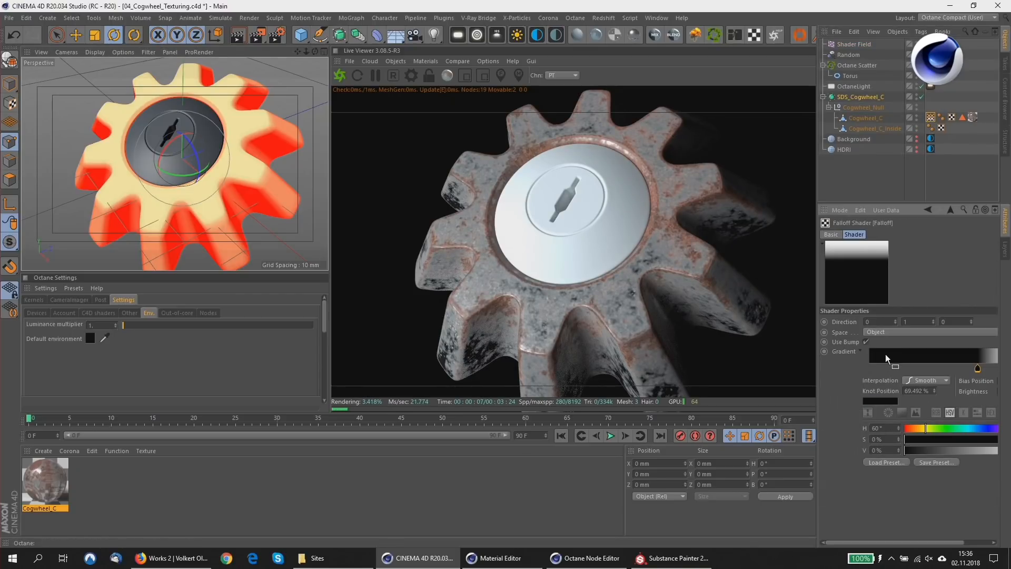
left_click(874, 330)
left_click(871, 354)
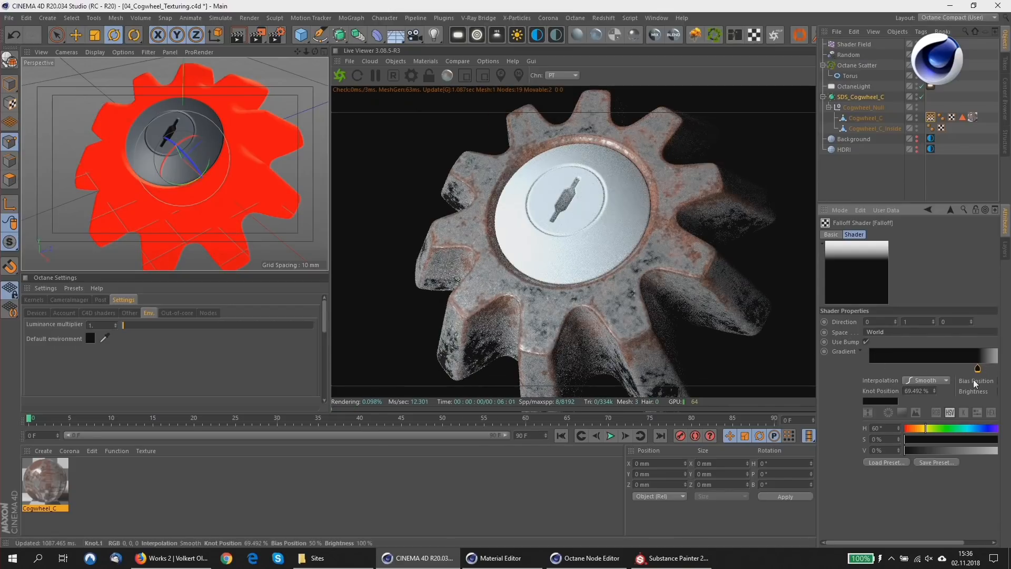
Move the Falloff gradient's black knot to about 44.7% and its white knot to about 70.2%.
left_click_drag(986, 484, 918, 491)
left_click_drag(943, 368, 904, 368)
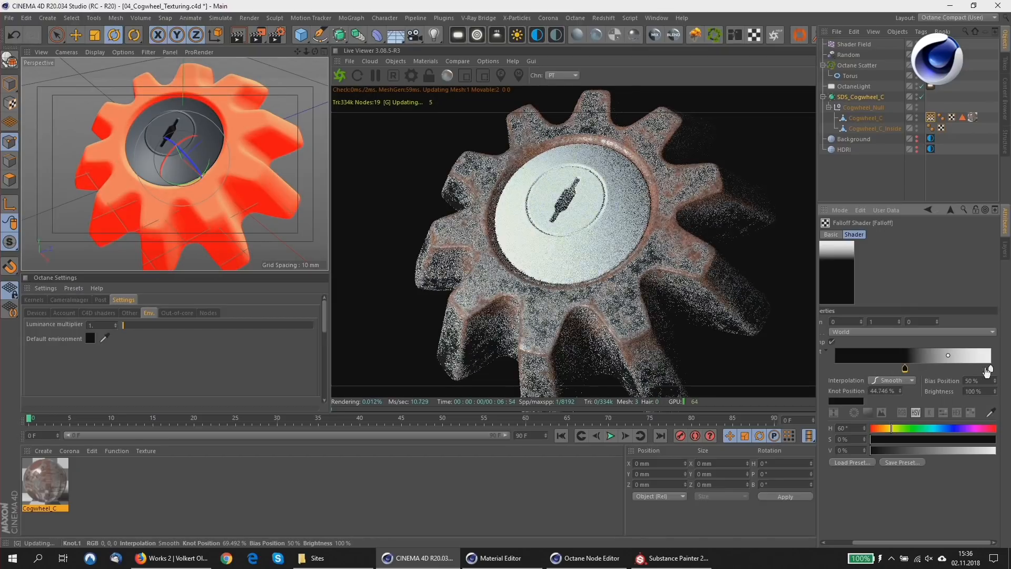
left_click_drag(990, 369, 944, 369)
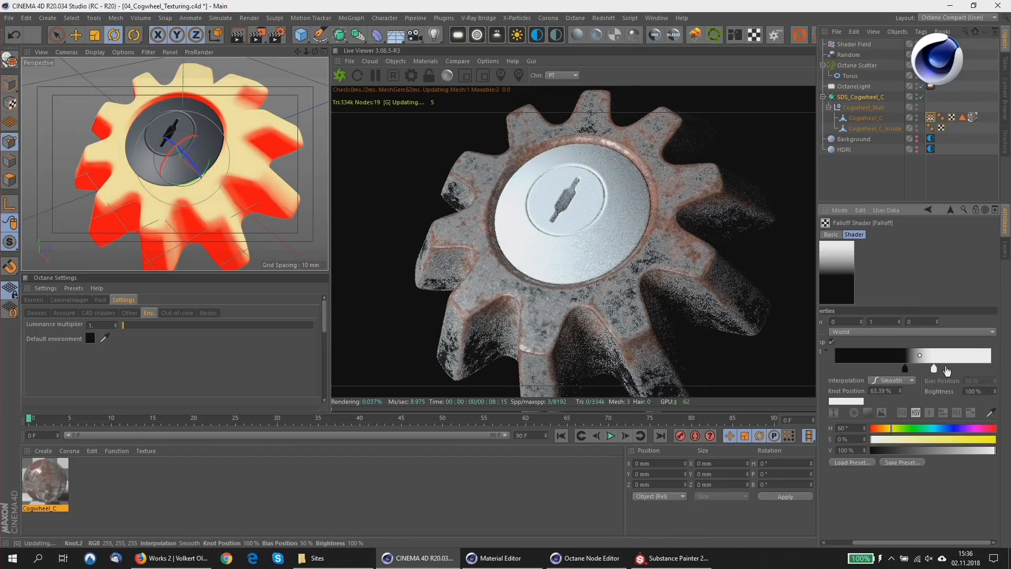
Rotate the cogwheel onto its side and move the Falloff gradient's black knot to about 46.1%.
left_click_drag(174, 148, 162, 180)
key("ctrl+z")
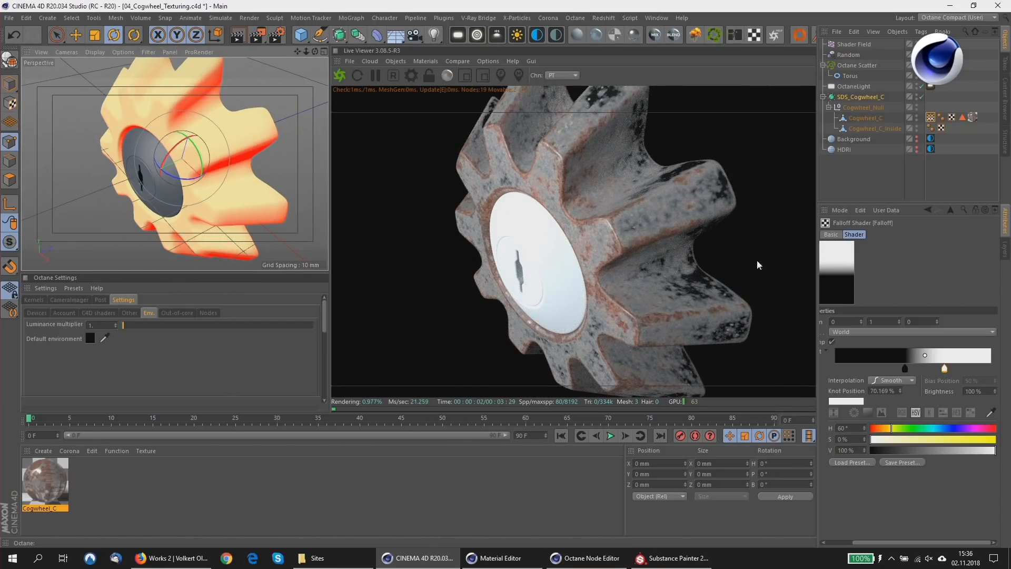
left_click_drag(905, 368, 906, 368)
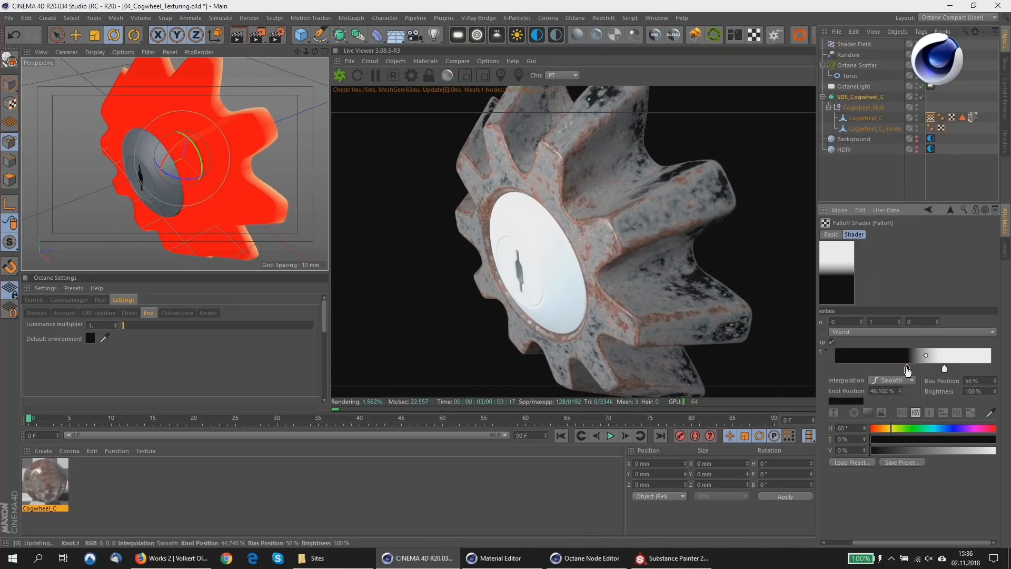
Undo the cogwheel rotations and the Falloff shader changes back to Object space and the earlier gradient knot positions.
mouse_move(174, 87)
left_mouse_down("alt")
mouse_move(115, 88)
mouse_move(266, 96)
mouse_move(193, 82)
mouse_move(174, 90)
left_mouse_up("alt")
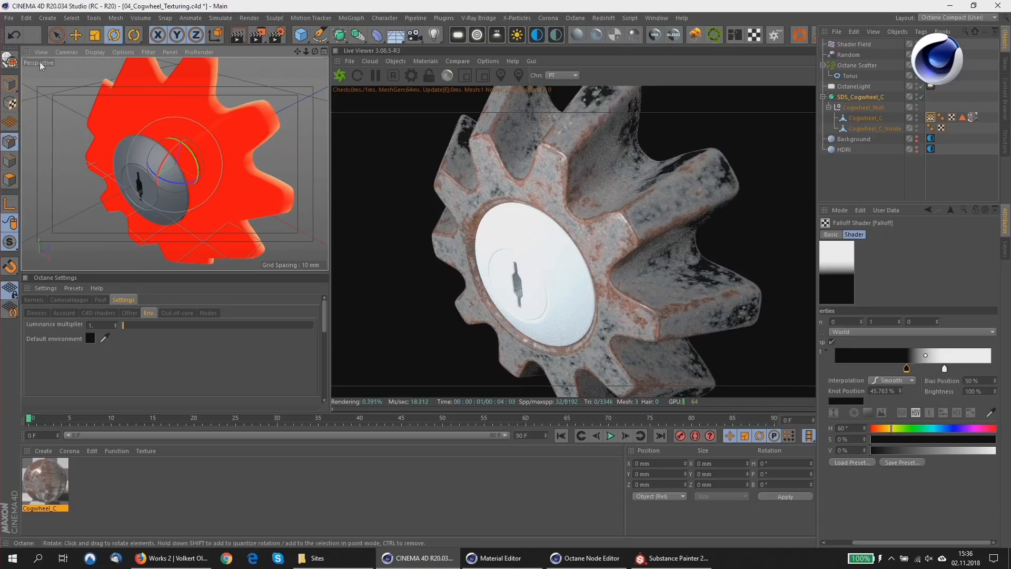
left_click(13, 38)
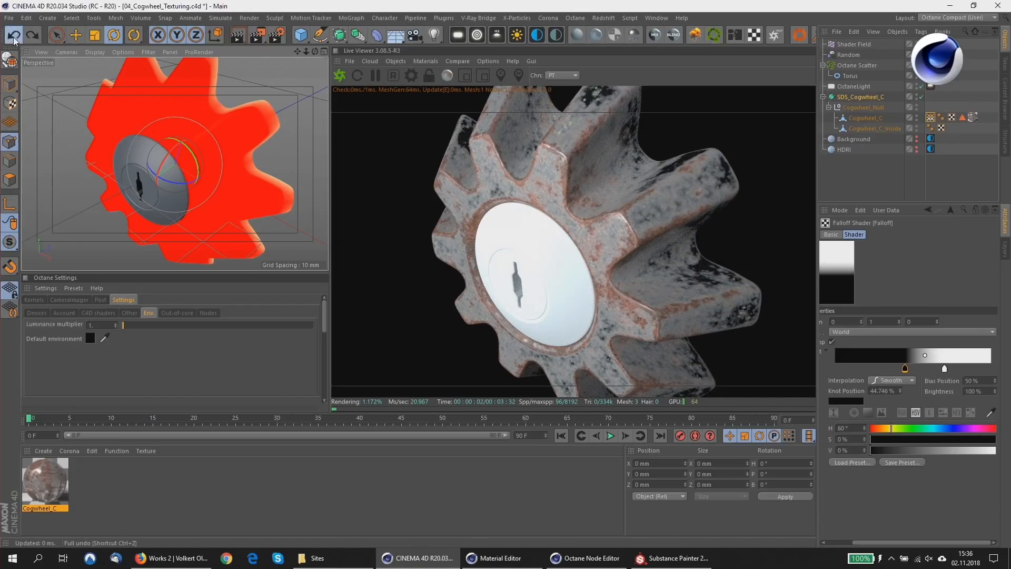
left_click(13, 39)
left_click(12, 38)
left_click(10, 39)
left_click(10, 39)
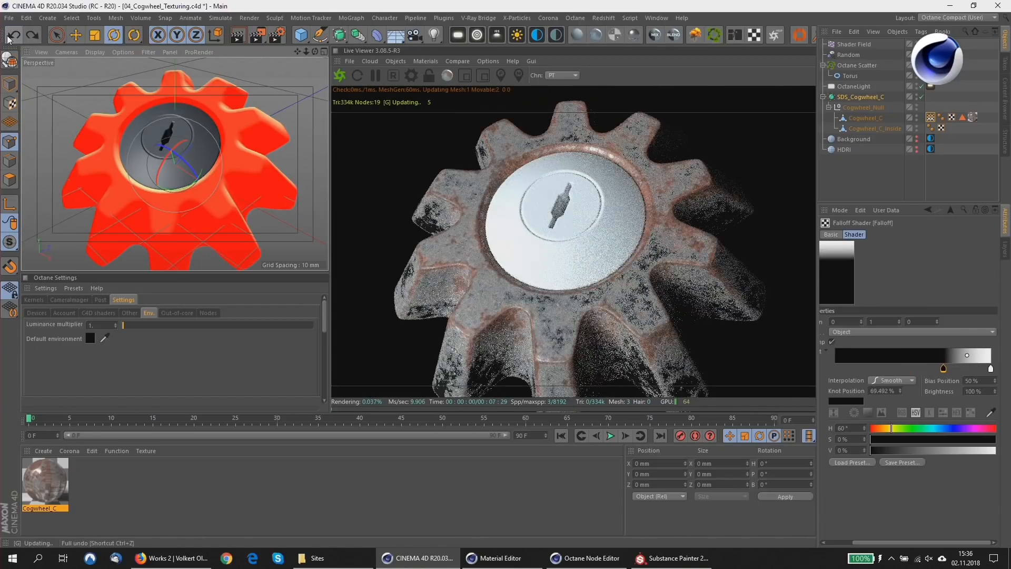
left_click(10, 39)
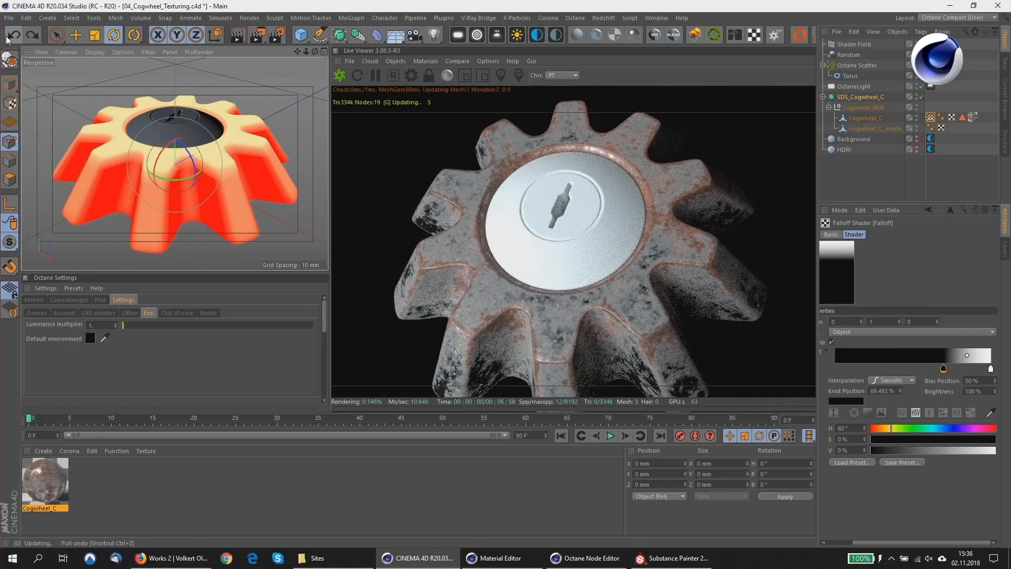
Turn off Use Fields in the basic properties of Cogwheel_C's vertex map tag.
left_click(930, 116)
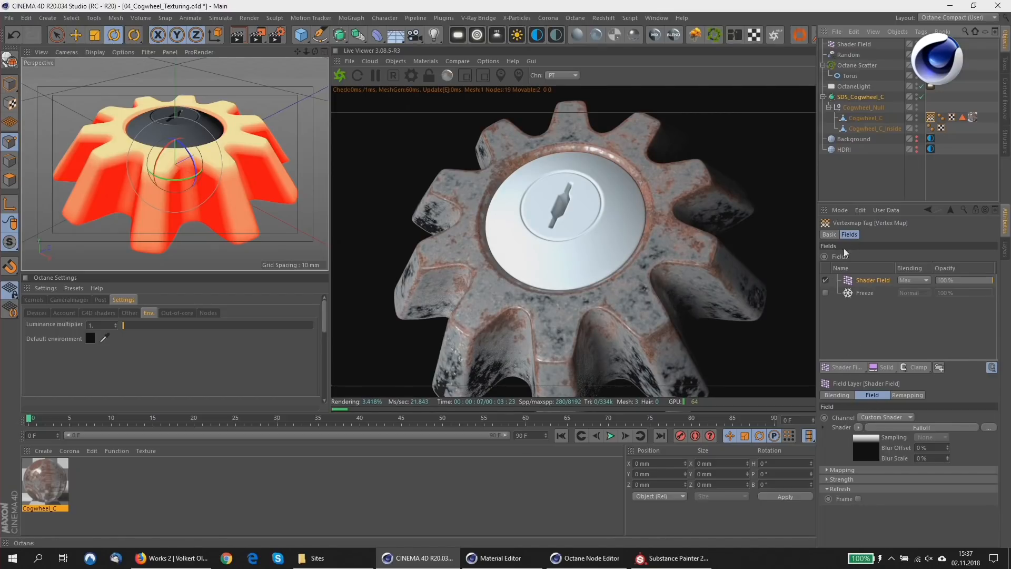
left_click(830, 235)
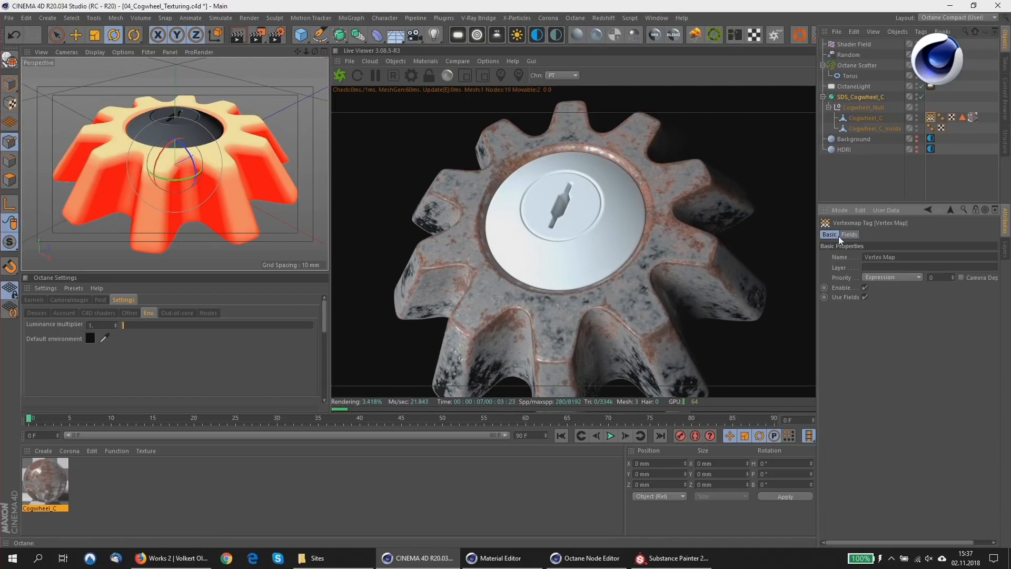
left_click(864, 297)
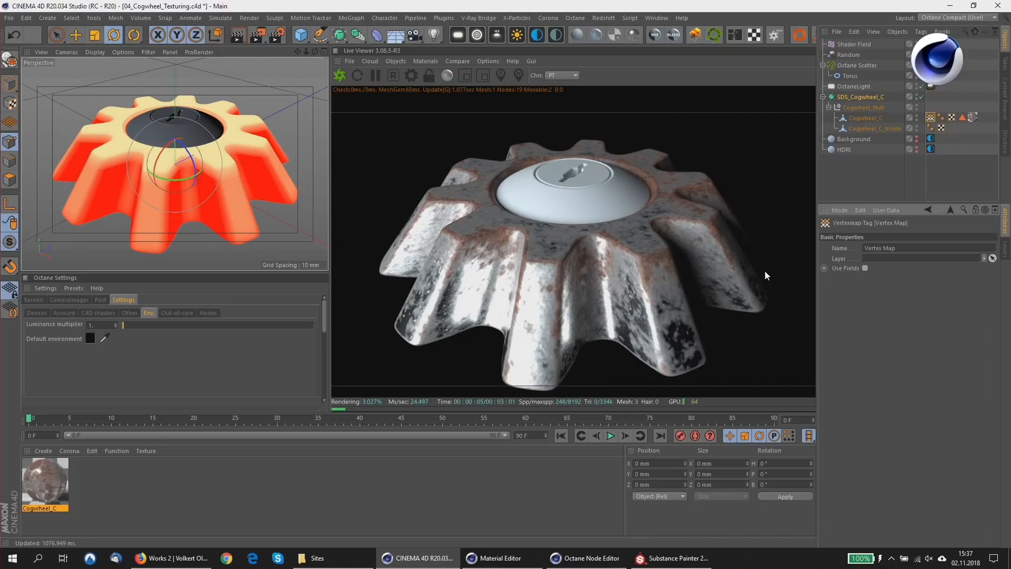
Assign Cogwheel_C's vertex map to the Octane Scatter's Vertex Map setting and restart the live render to inspect the distribution.
left_click(857, 68)
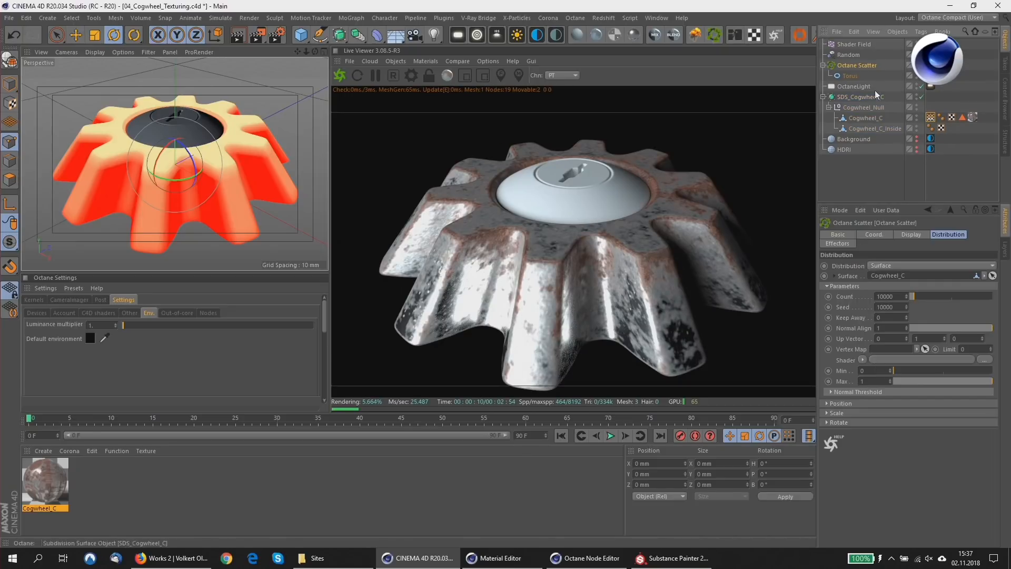
left_click_drag(931, 118, 890, 349)
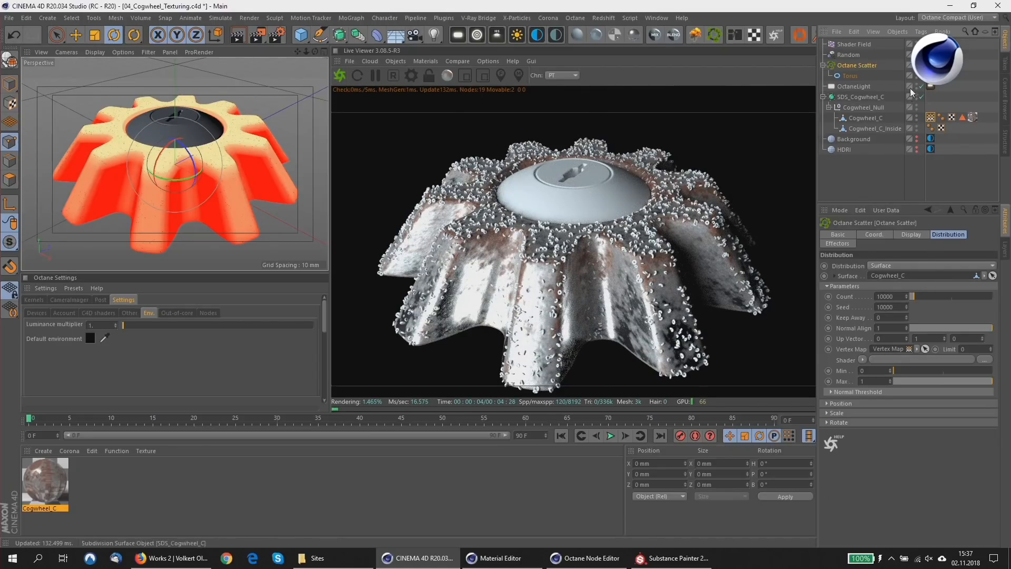
left_click(340, 77)
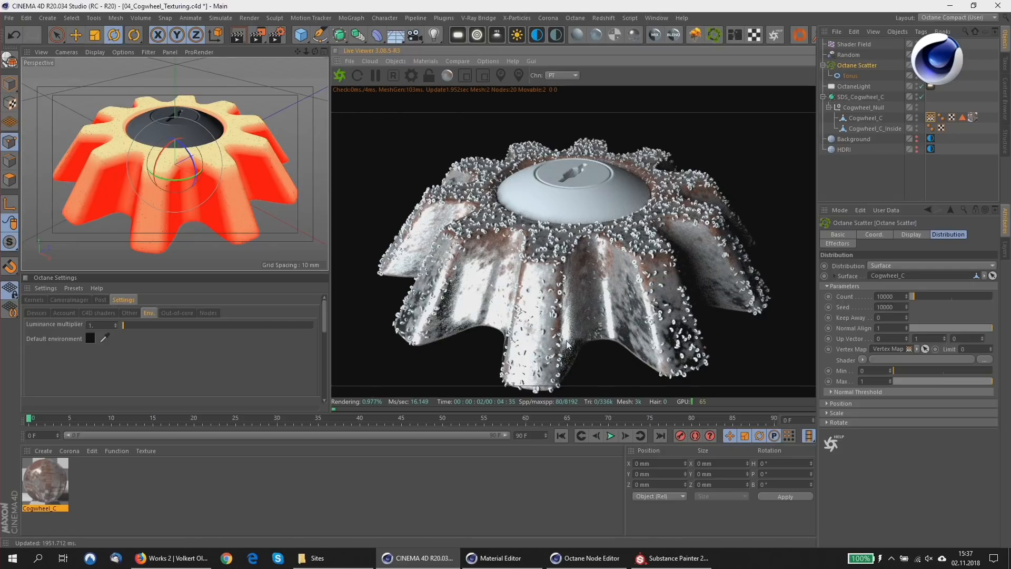
left_click(930, 118)
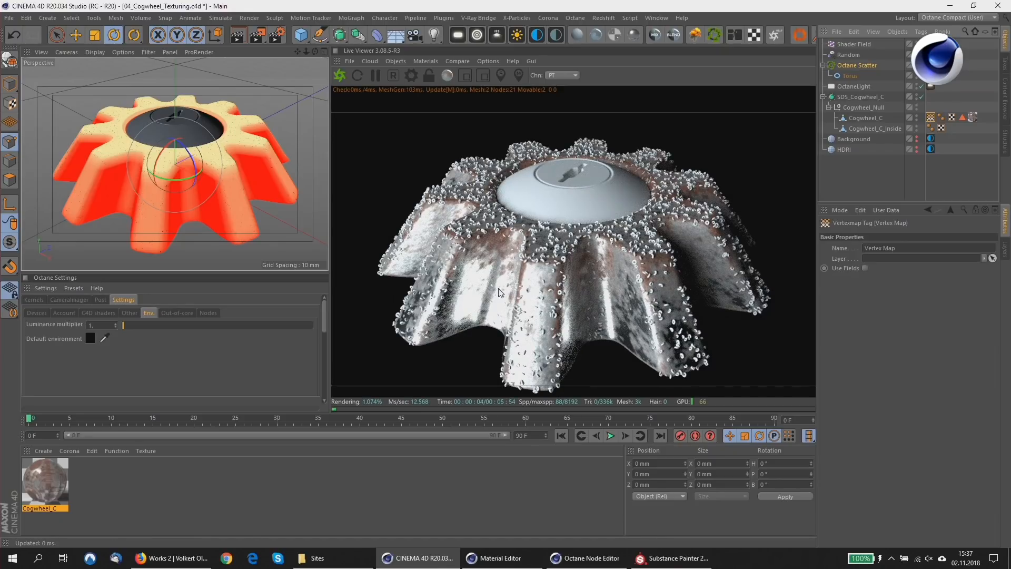
left_click_drag(561, 192, 542, 160)
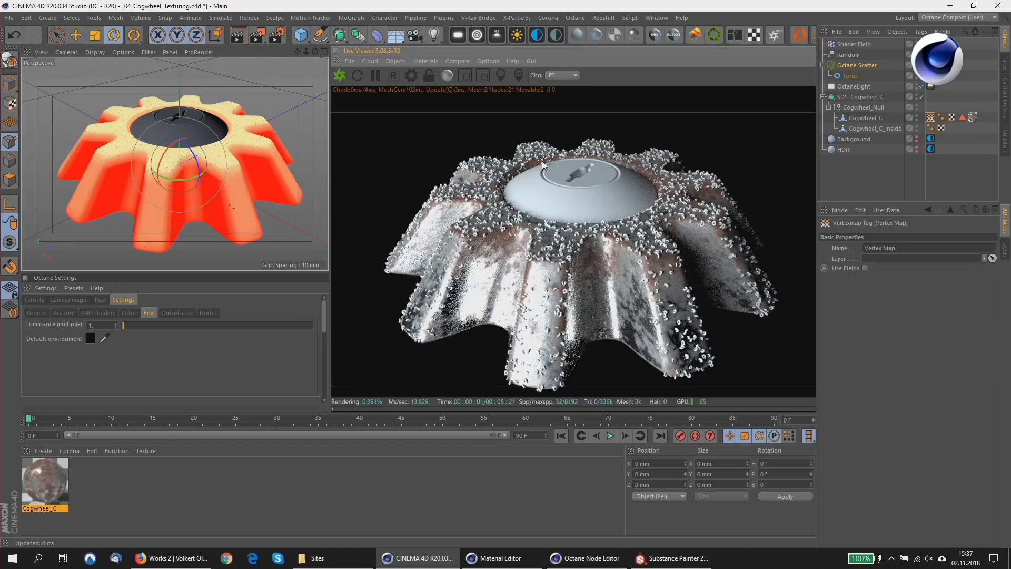